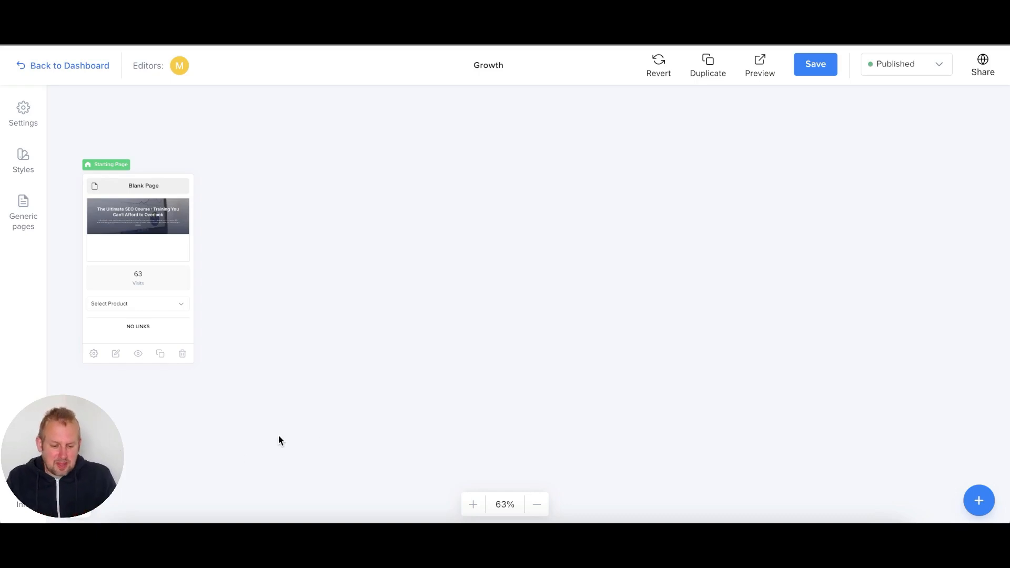
- Add a Squeeze Page to the Growth funnel and open its page editor
left_click(978, 503)
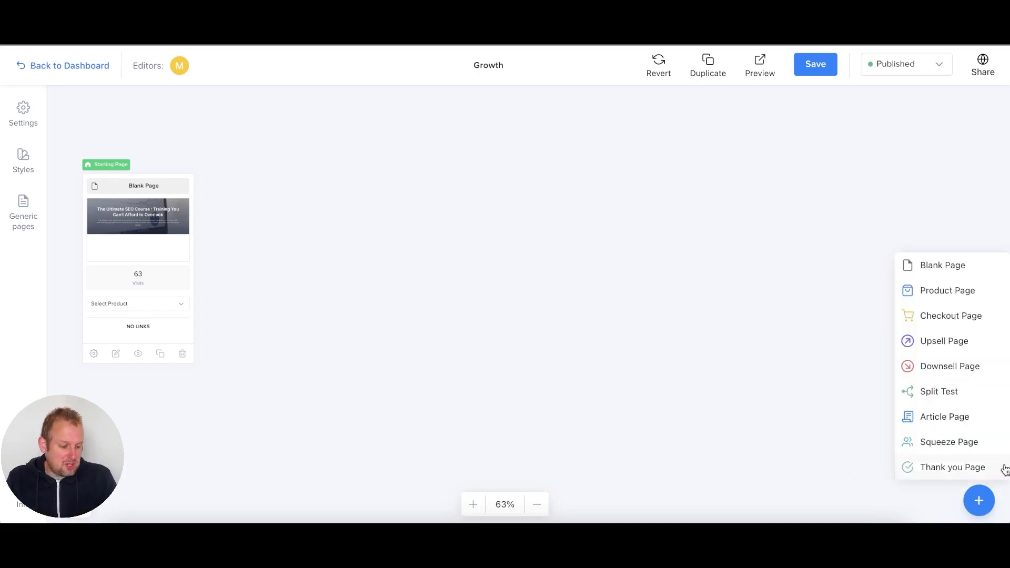
left_click(946, 442)
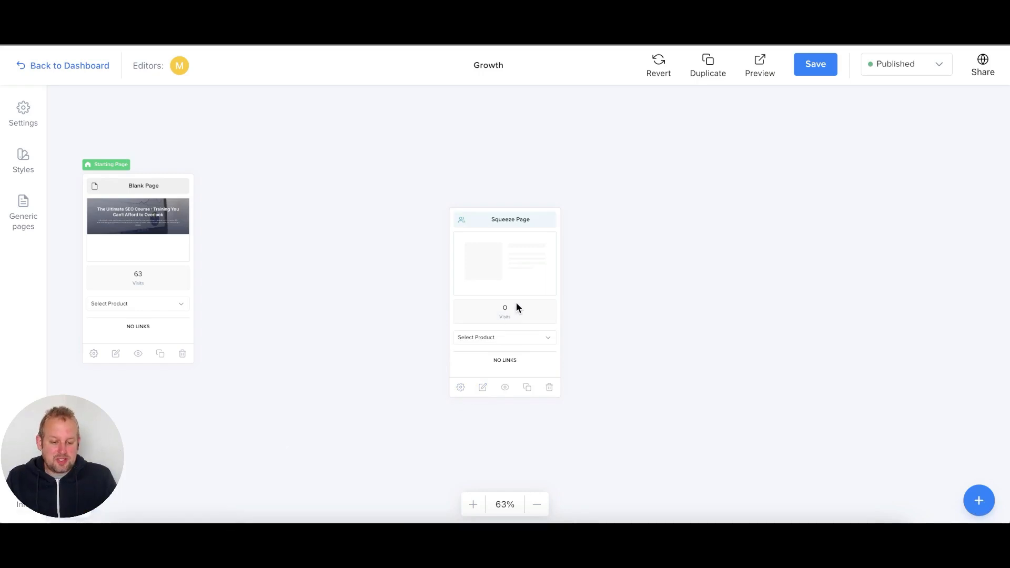
left_click(528, 255)
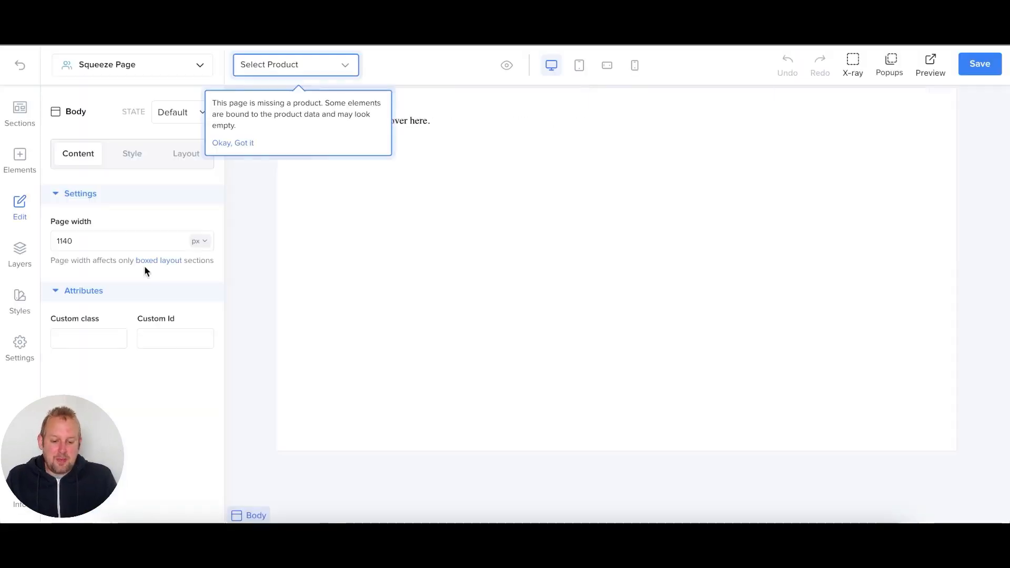
- Dismiss the missing-product notice and insert the Sign Up section 'Designed for Everything and Always'
left_click(243, 143)
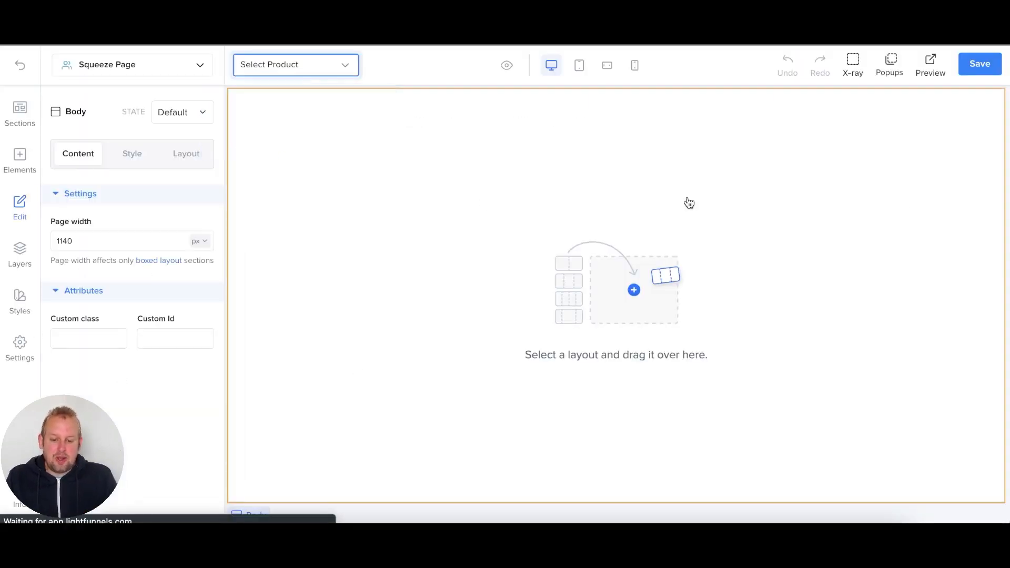
left_click(572, 294)
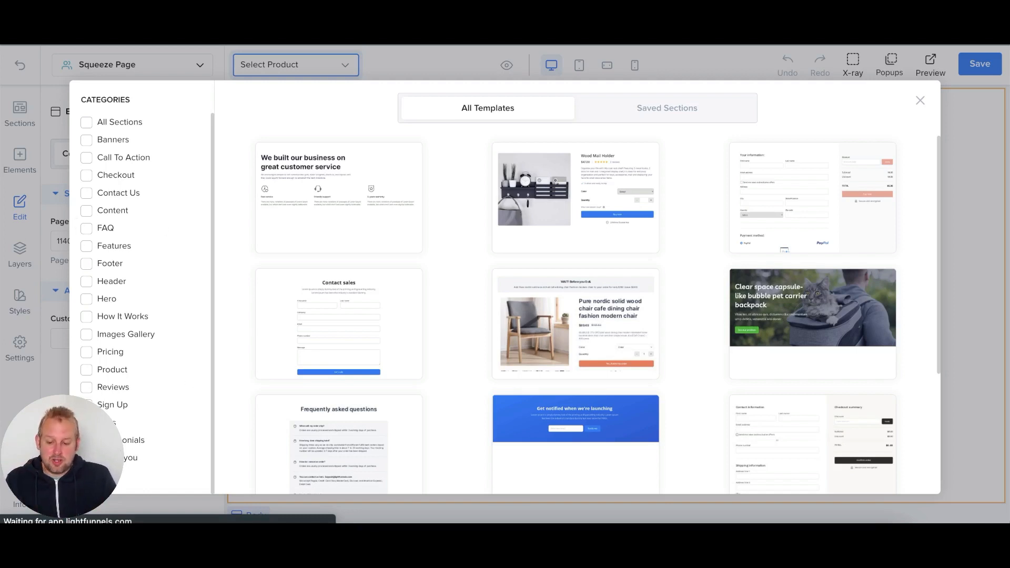
left_click(87, 404)
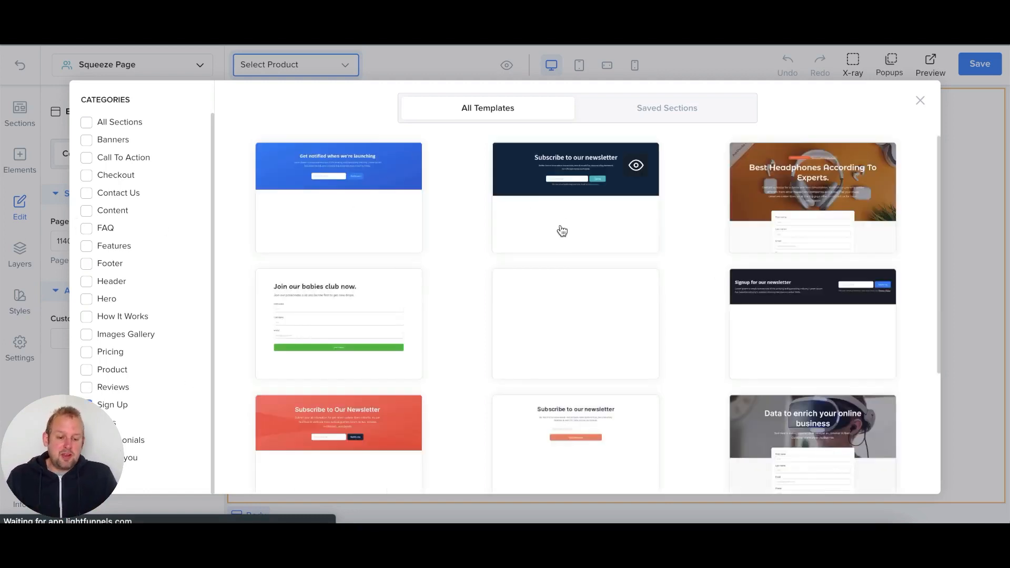
scroll(561, 230, "down", 3)
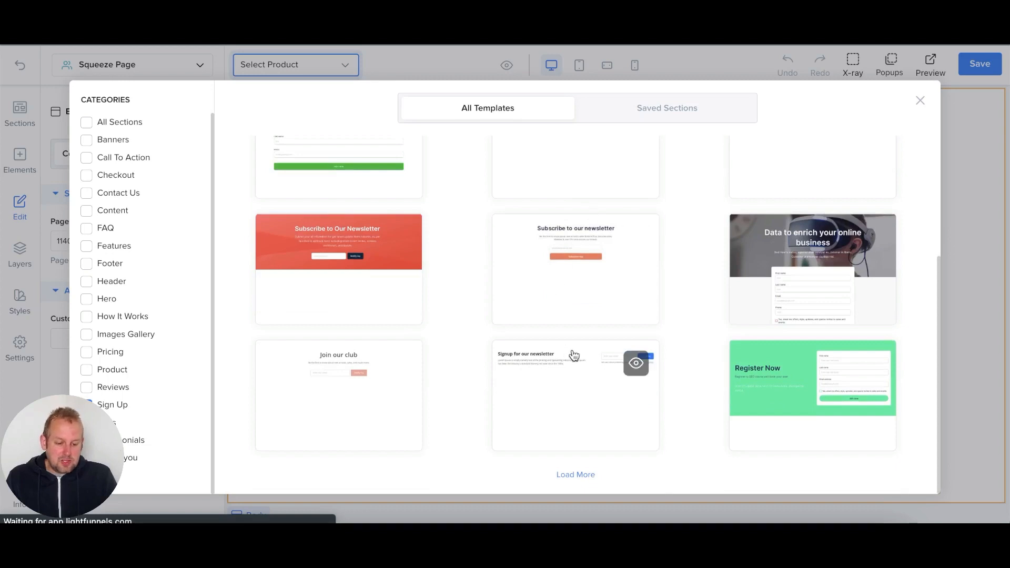
left_click(582, 475)
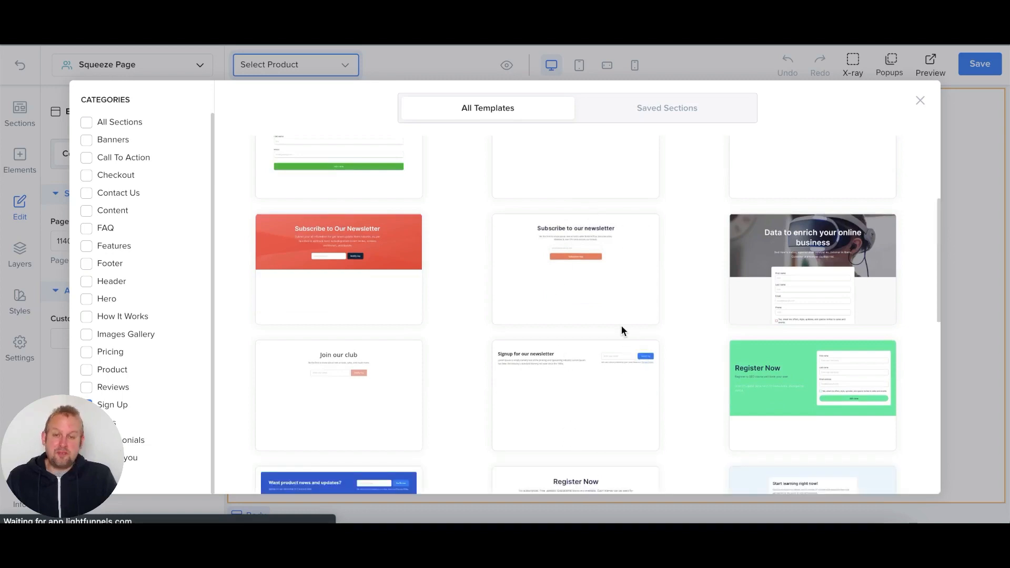
scroll(620, 326, "down", 6)
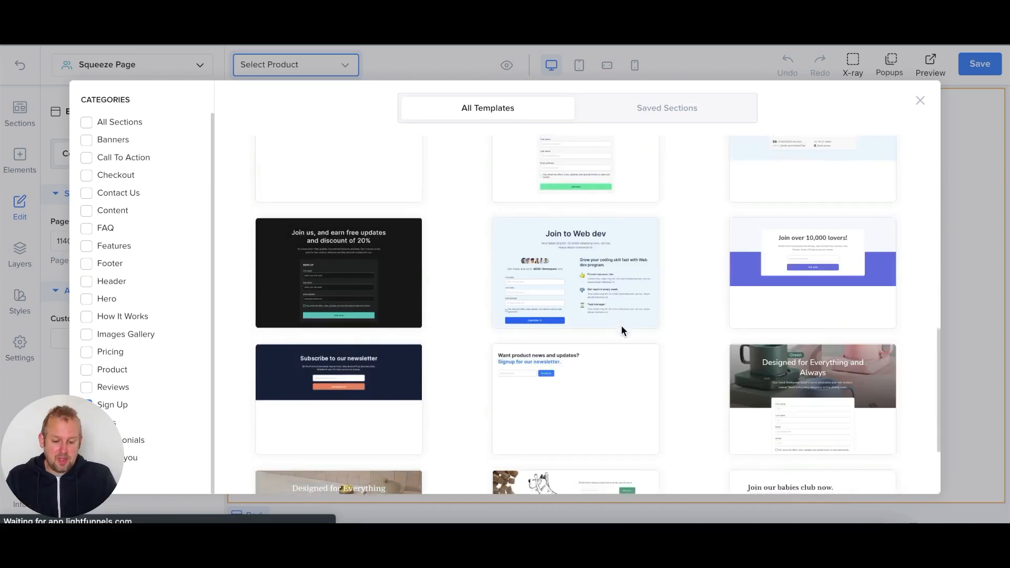
scroll(620, 326, "down", 3)
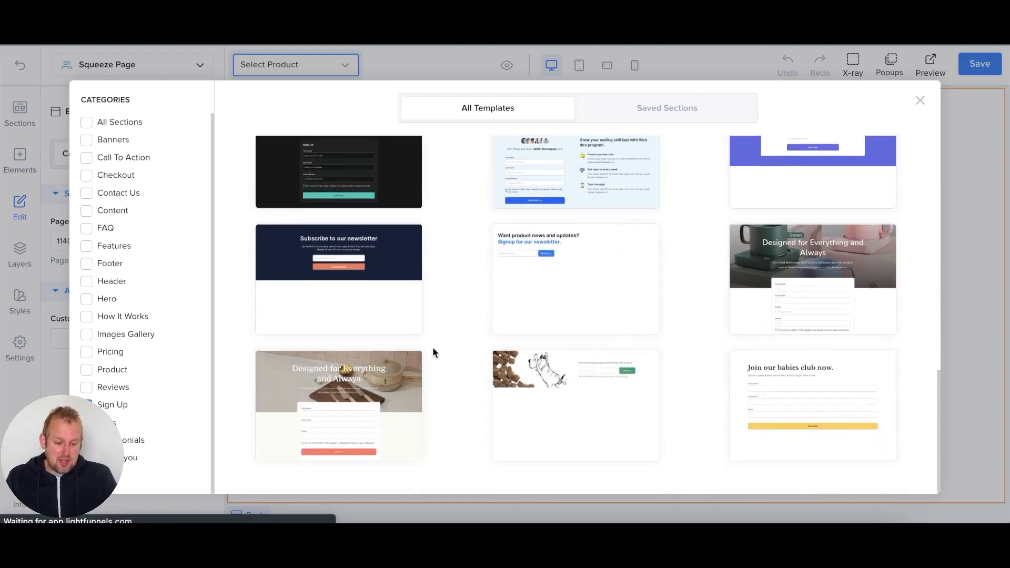
left_click(753, 310)
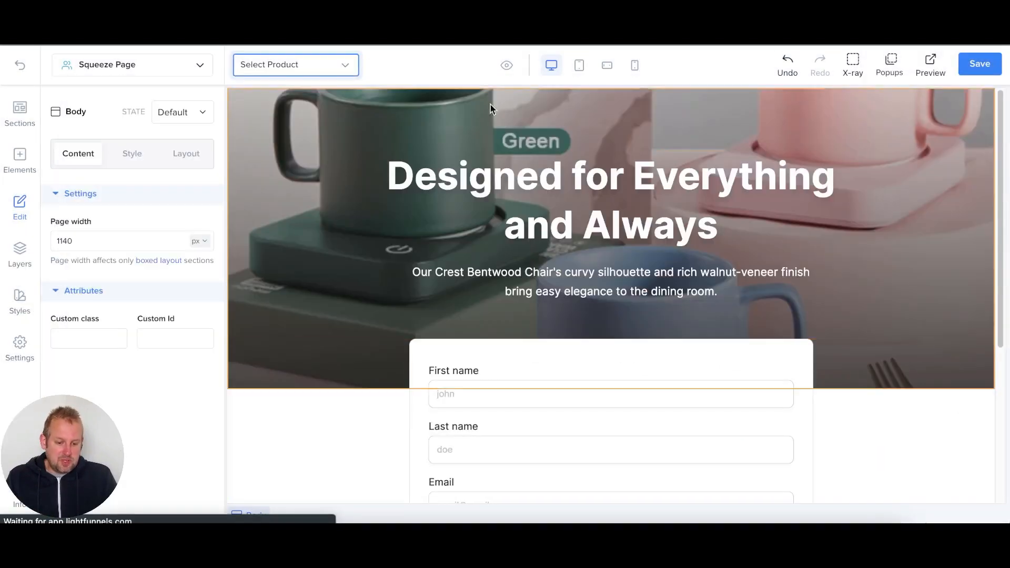
- Set the hero container's background image to the dark desk-and-laptop photo from the media library
left_click(296, 151)
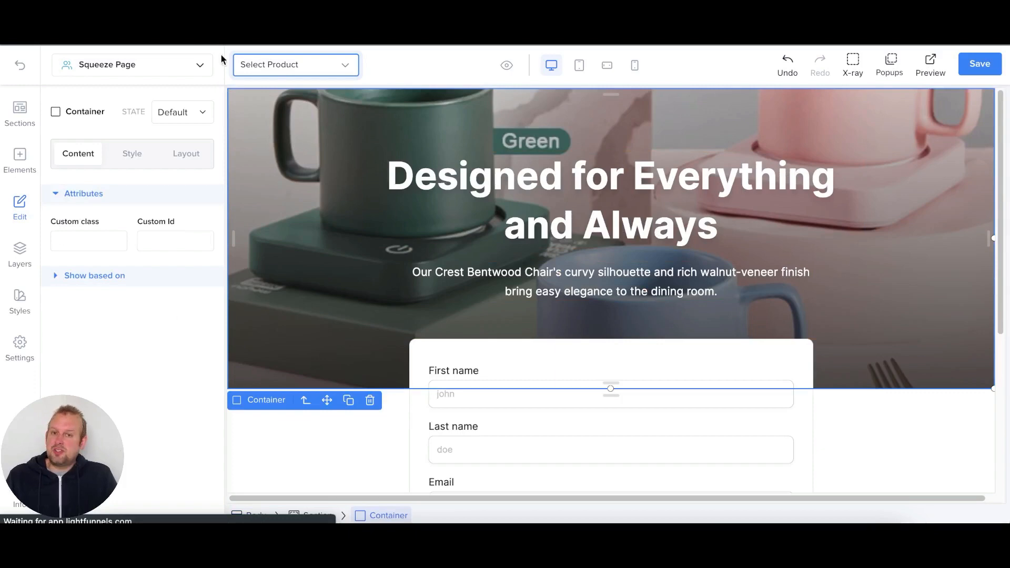
left_click(130, 153)
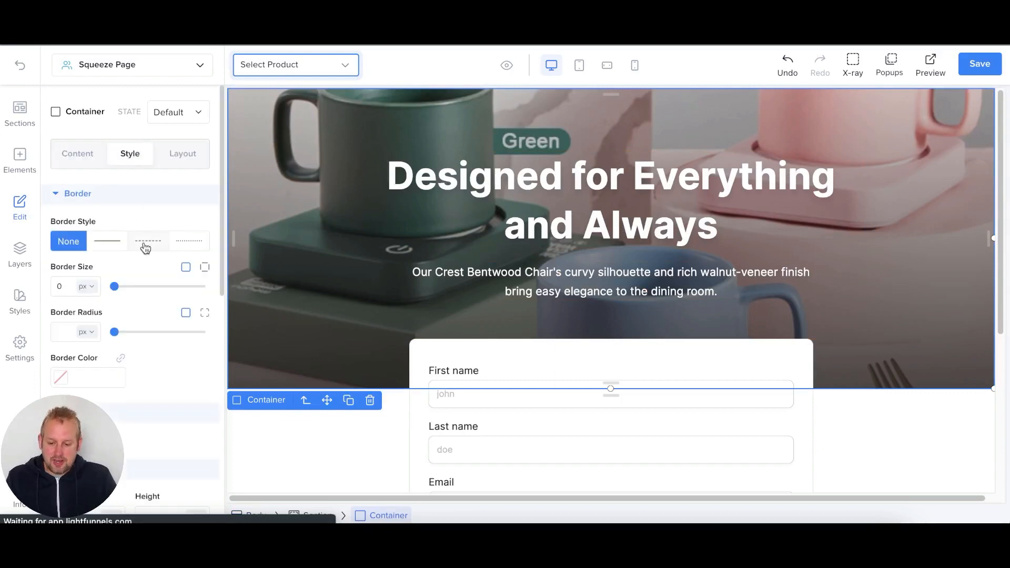
scroll(119, 263, "down", 7)
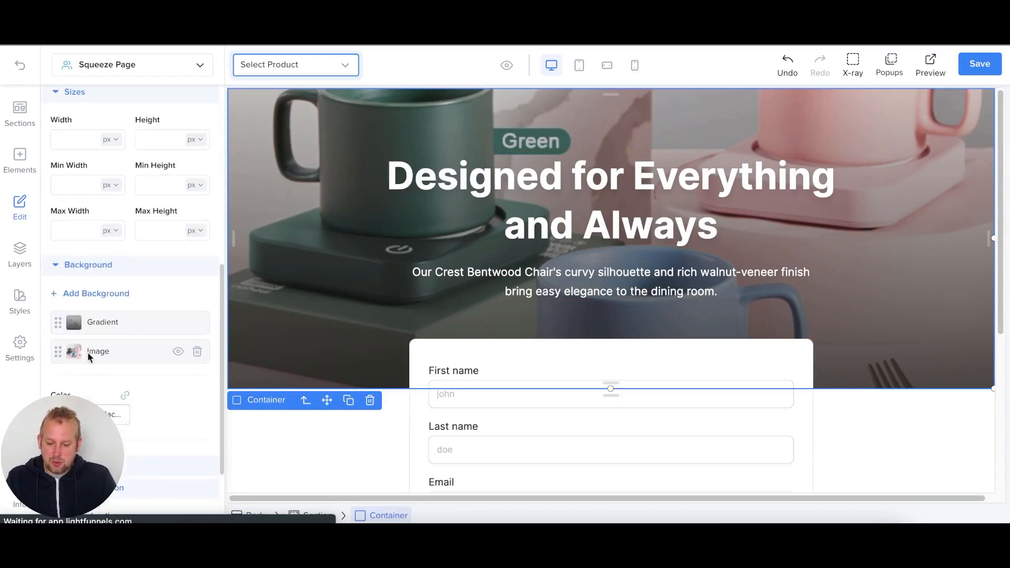
left_click(87, 352)
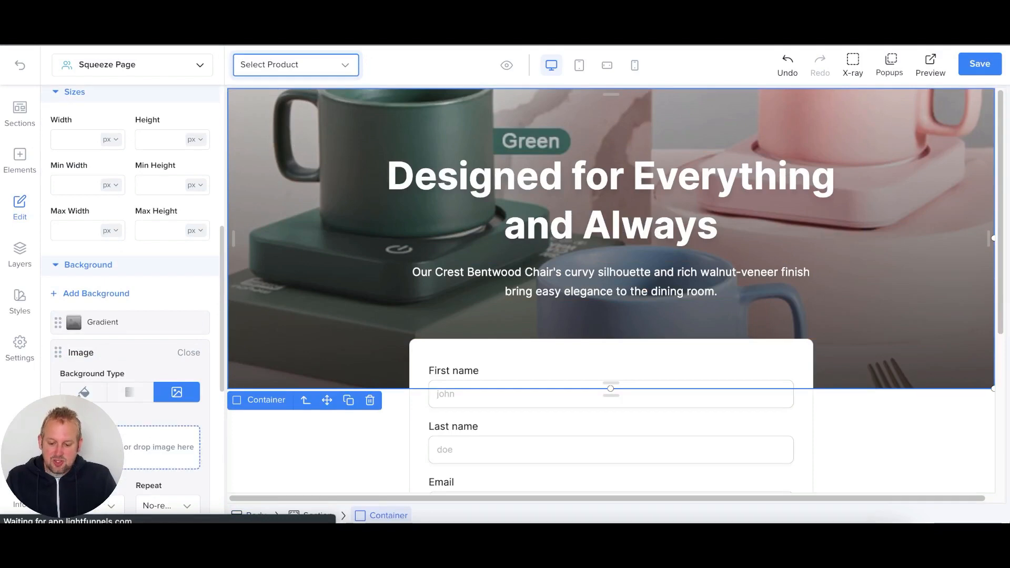
left_click(117, 447)
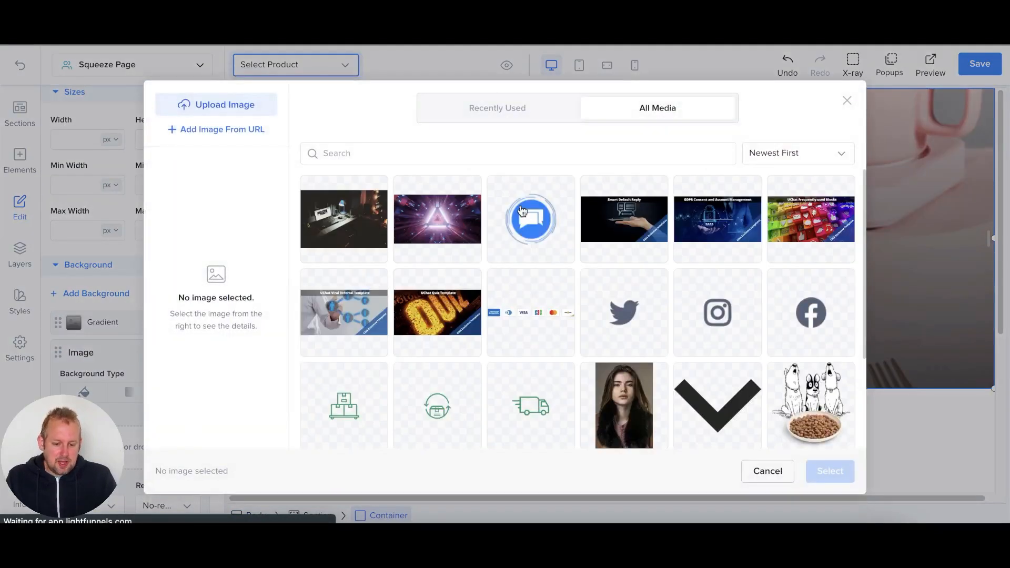
left_click(363, 208)
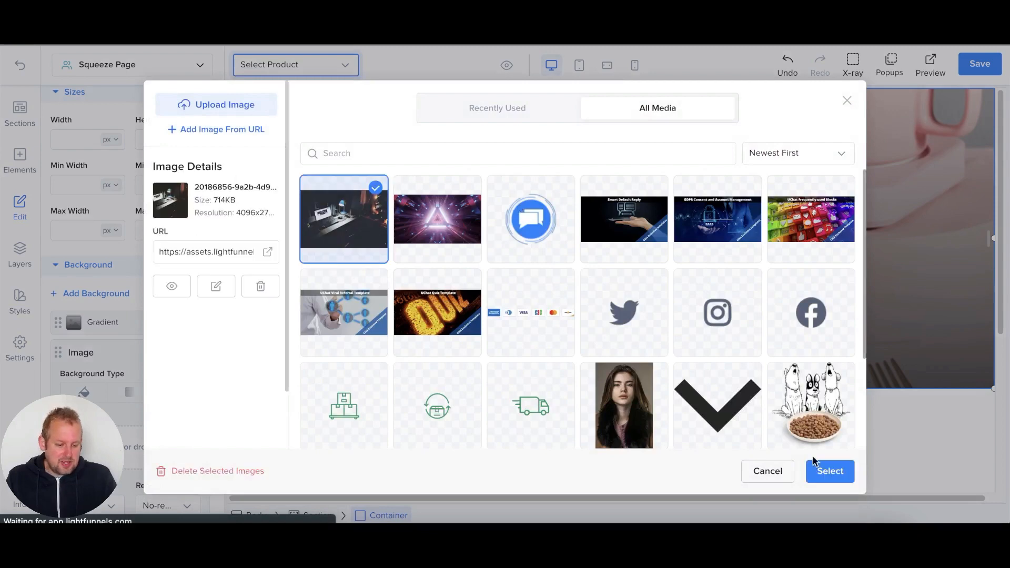
left_click(829, 472)
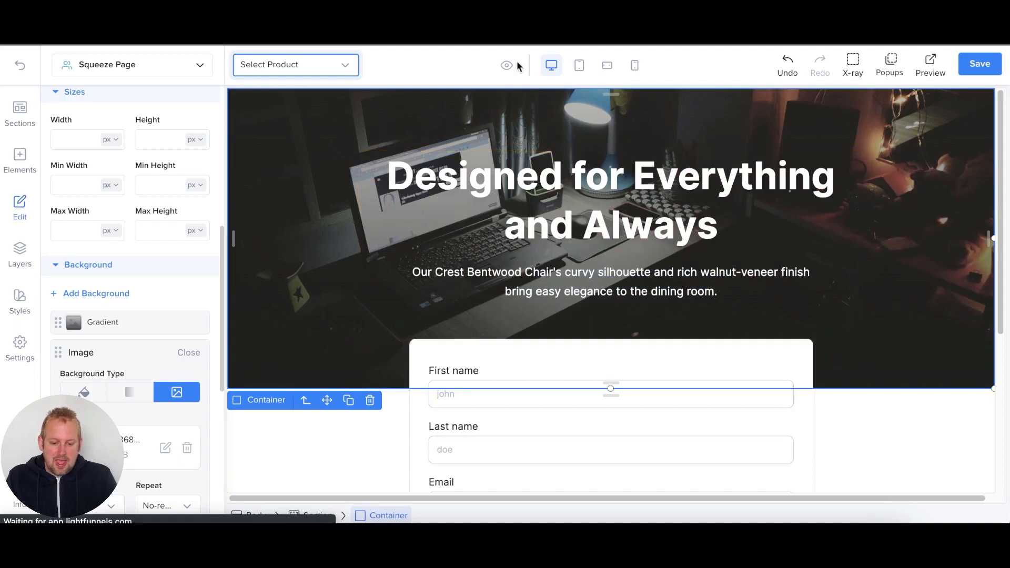
- Set the gradient overlay's first colour to a translucent purple
left_click(121, 322)
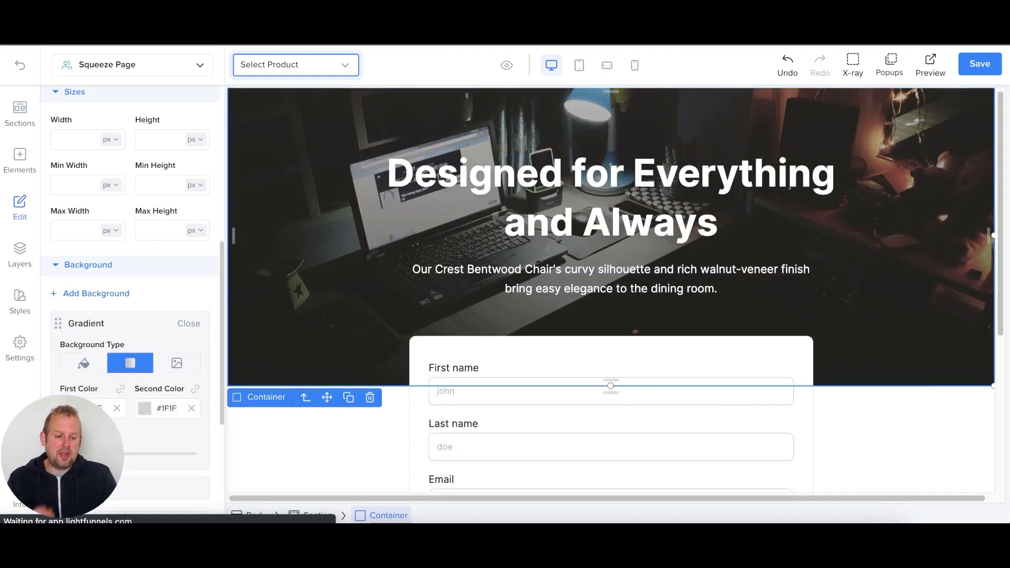
left_click(69, 408)
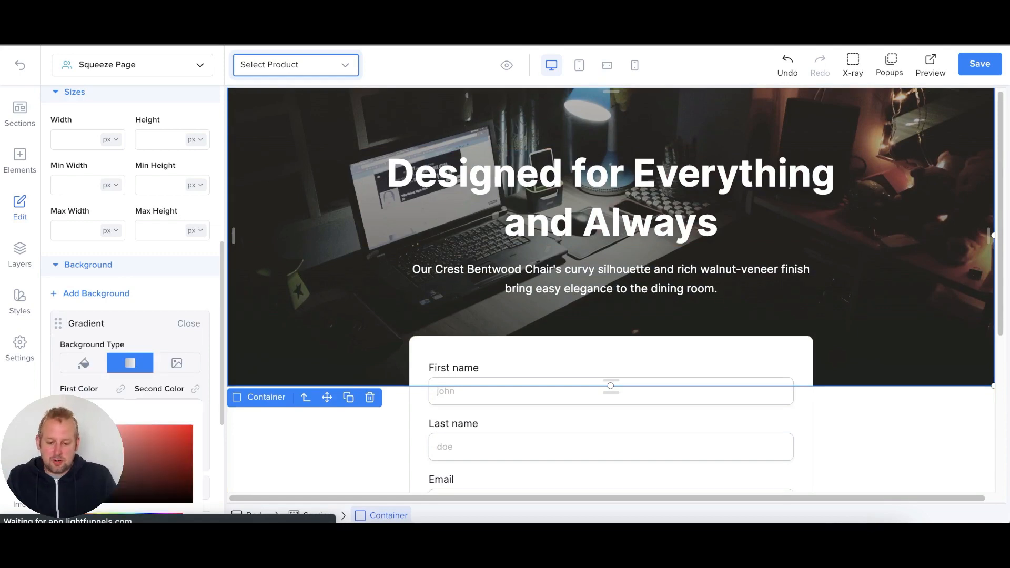
scroll(184, 378, "down", 2)
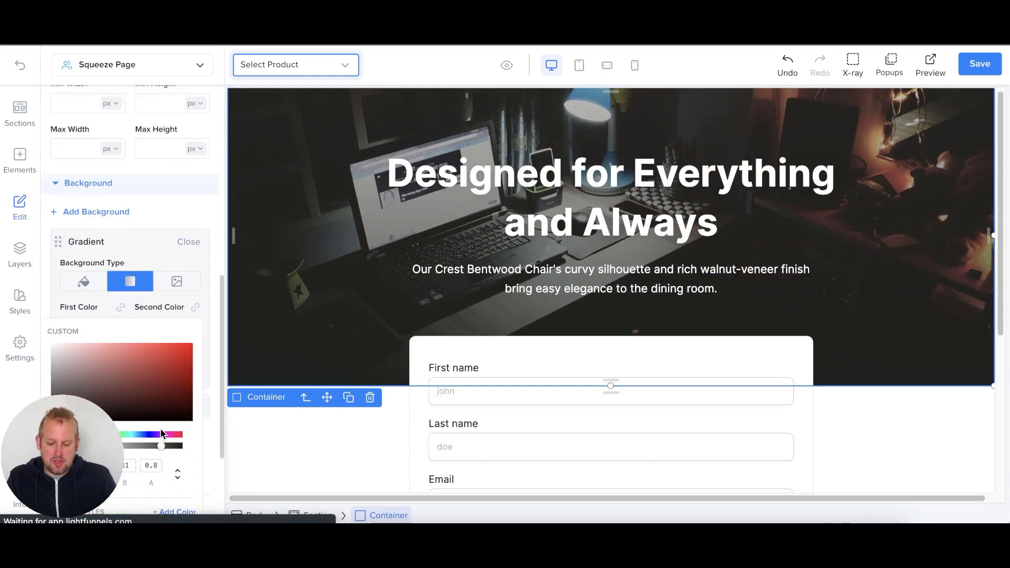
left_click(161, 434)
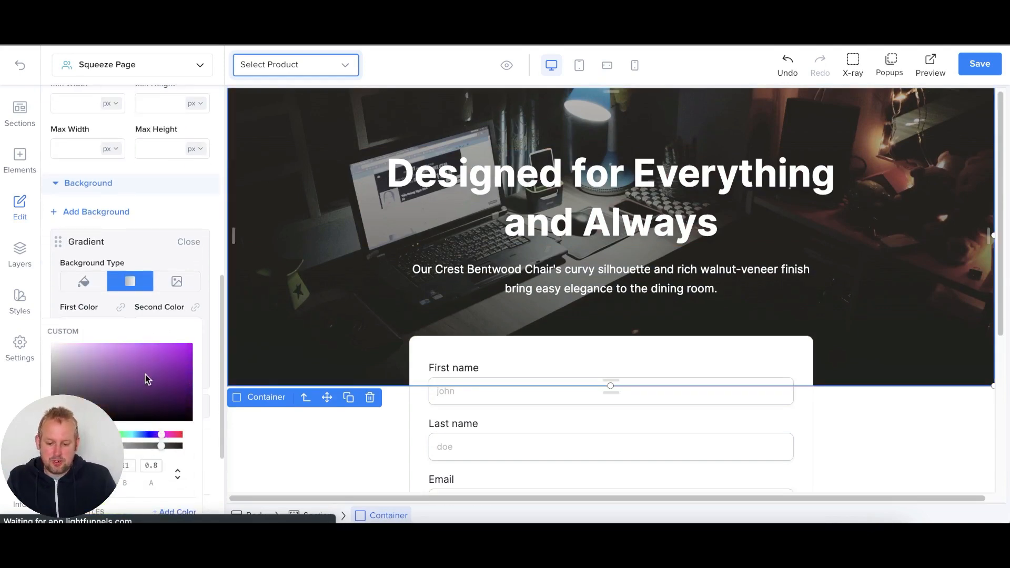
left_click_drag(145, 374, 167, 353)
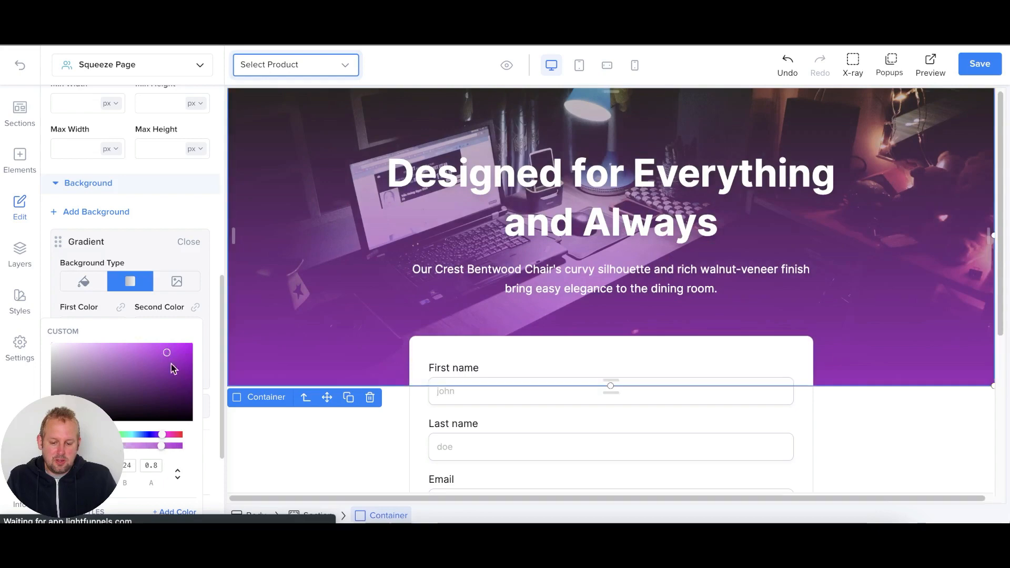
left_click_drag(160, 446, 111, 445)
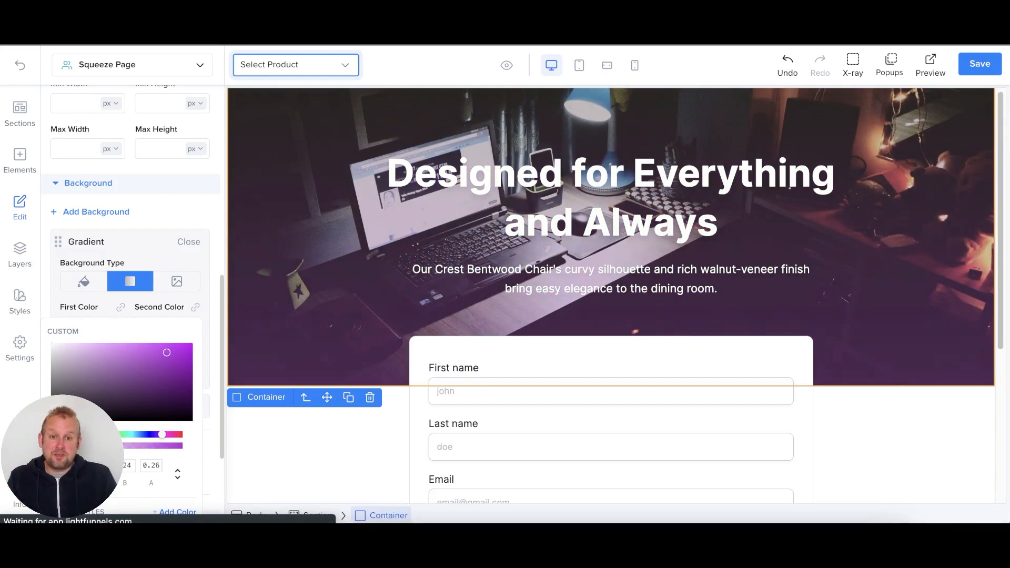
left_click(166, 306)
- Make the gradient's second colour a more opaque black and change the gradient angle
left_click(142, 327)
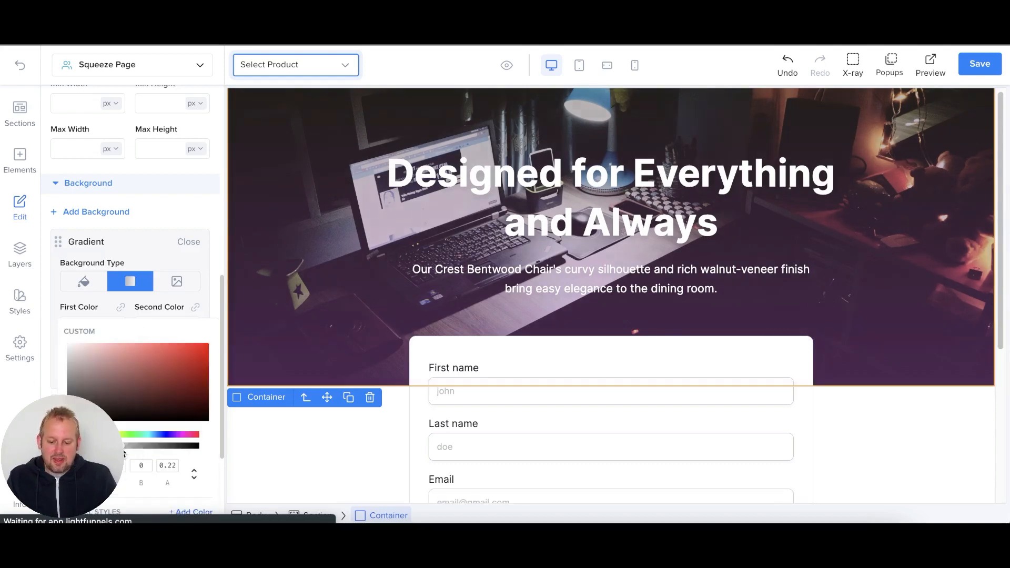
left_click_drag(125, 447, 158, 453)
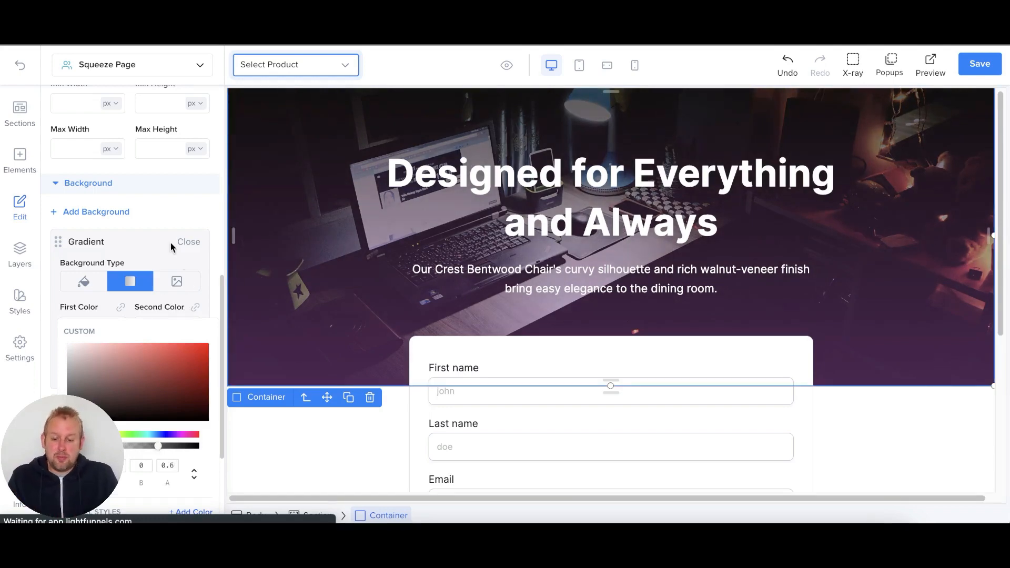
left_click(176, 212)
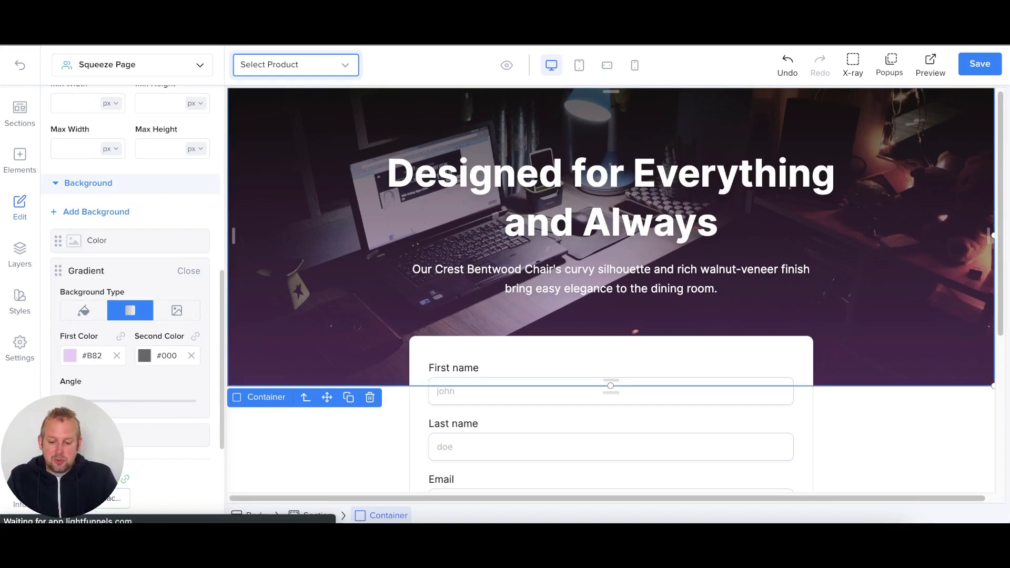
left_click_drag(73, 400, 126, 417)
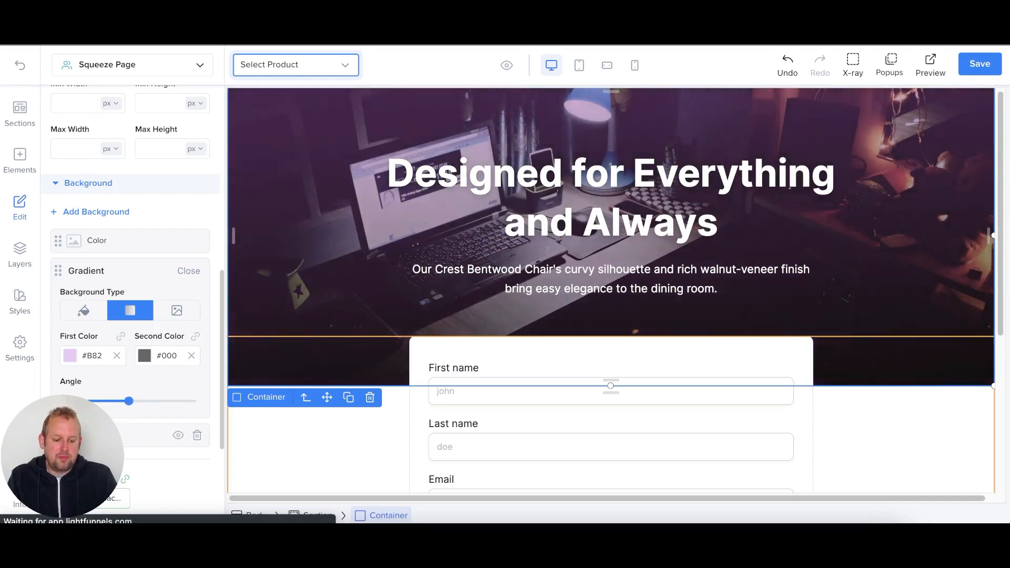
- Change the hero heading to 'Starting your Chatbot Journey'
left_click(648, 193)
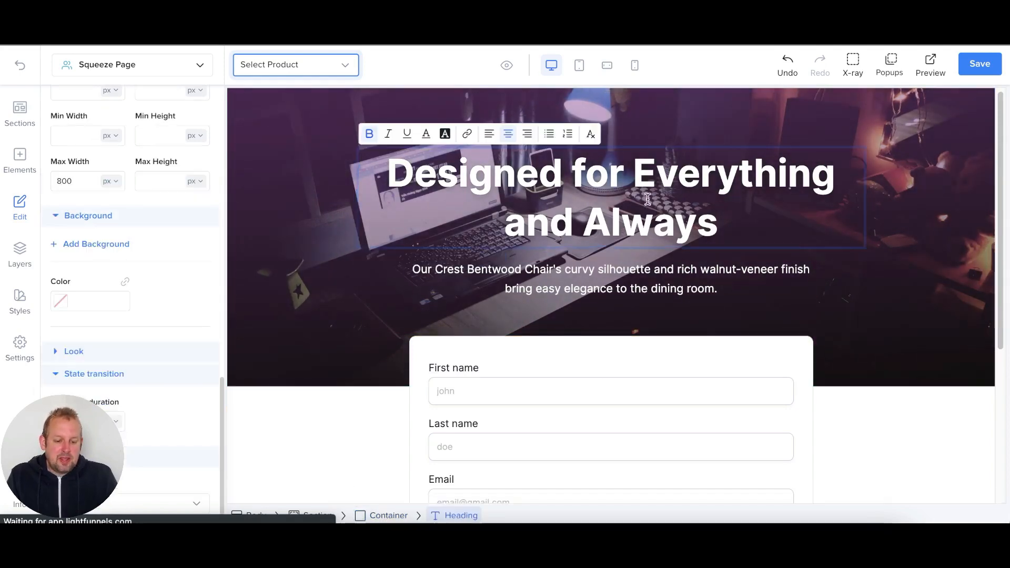
triple_click(648, 193)
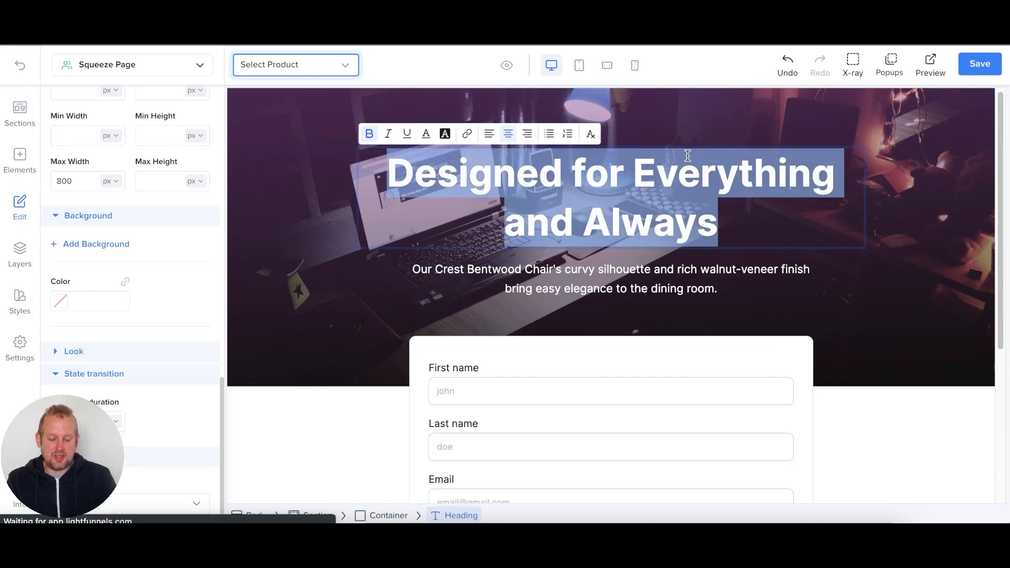
type("Start your Chatbot Journey")
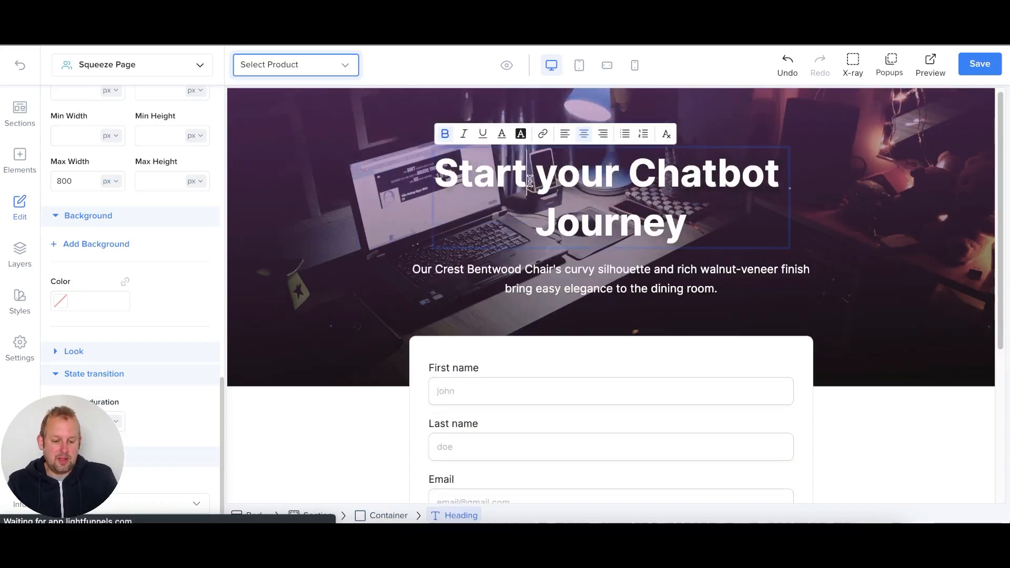
left_click(526, 174)
type("ing")
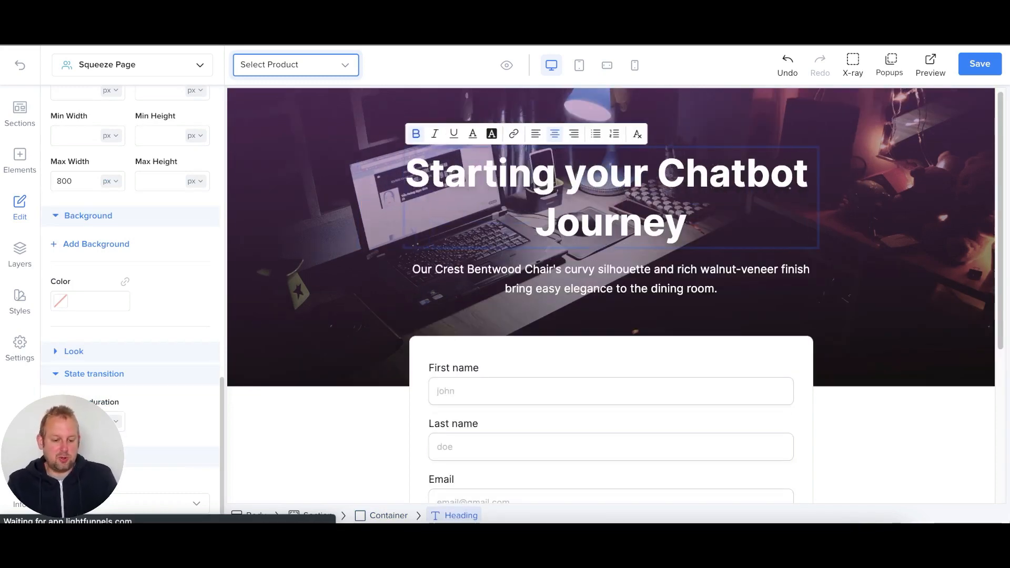
- Replace the subtitle with 'Get access to my premium template the chatbot starter package…'
left_click(605, 292)
triple_click(600, 295)
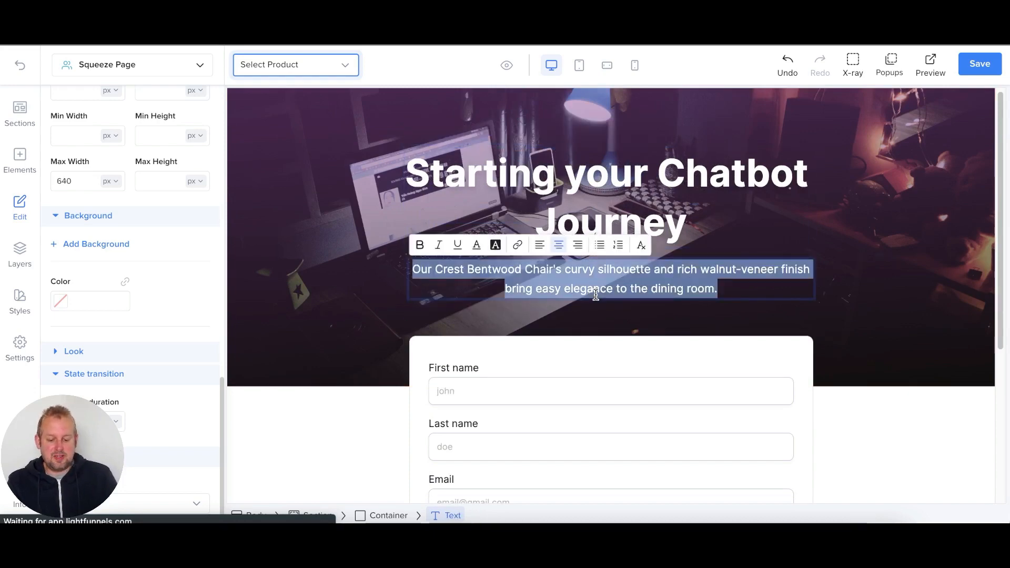
type("Get access to my premium tem")
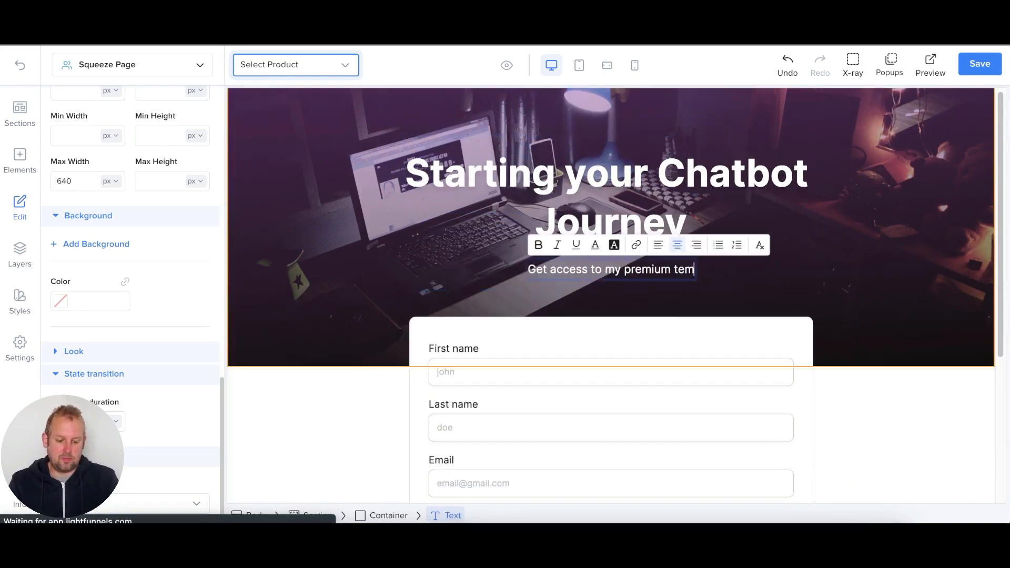
type("plate the chatbot starter package to get a chatbot up and running within minutes!")
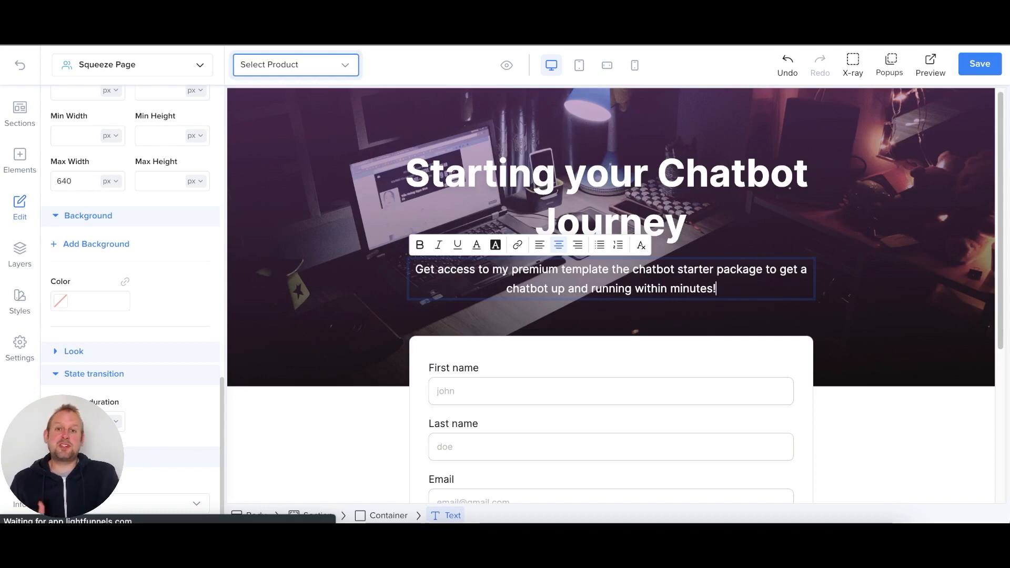
left_click(773, 164)
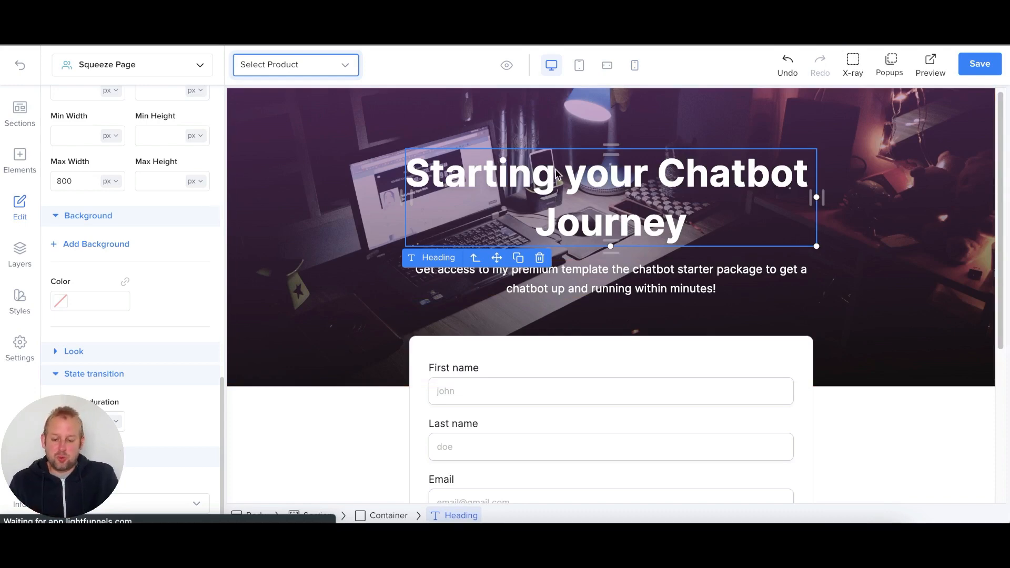
- Delete the heading's old text shadow and add a new black (#000000) text shadow
scroll(88, 184, "down", 5)
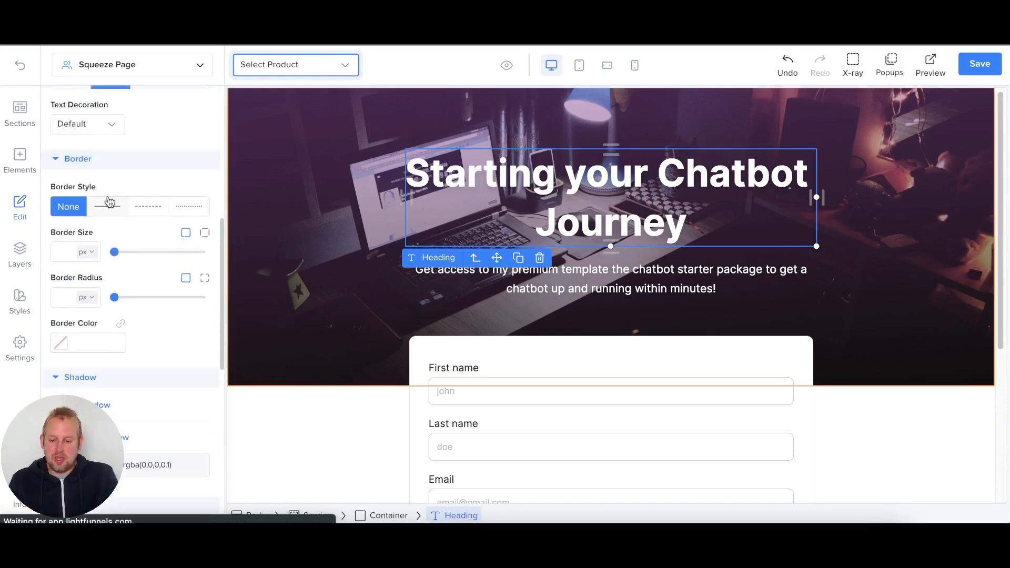
scroll(109, 203, "up", 10)
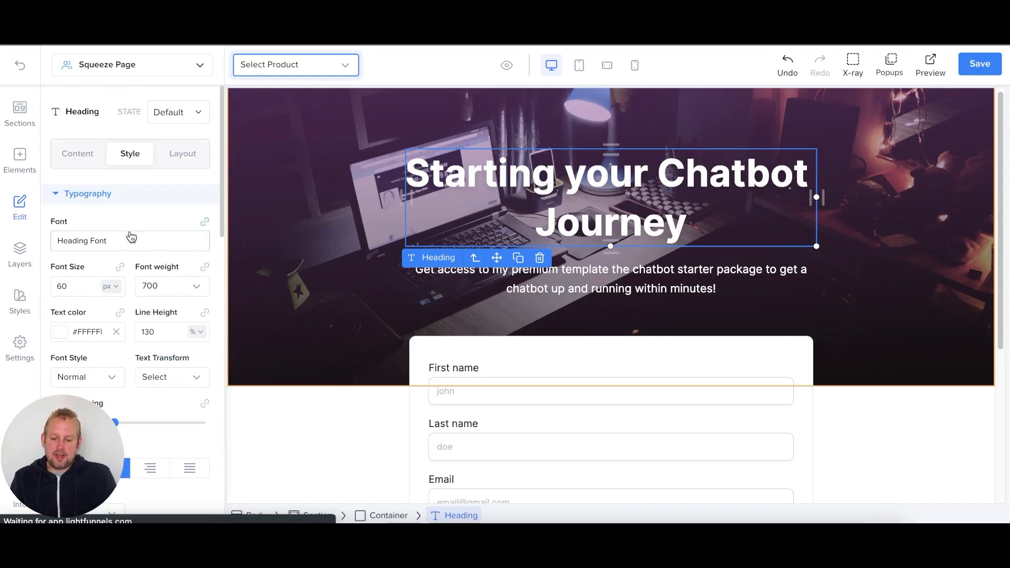
scroll(134, 234, "down", 10)
mouse_move(151, 318)
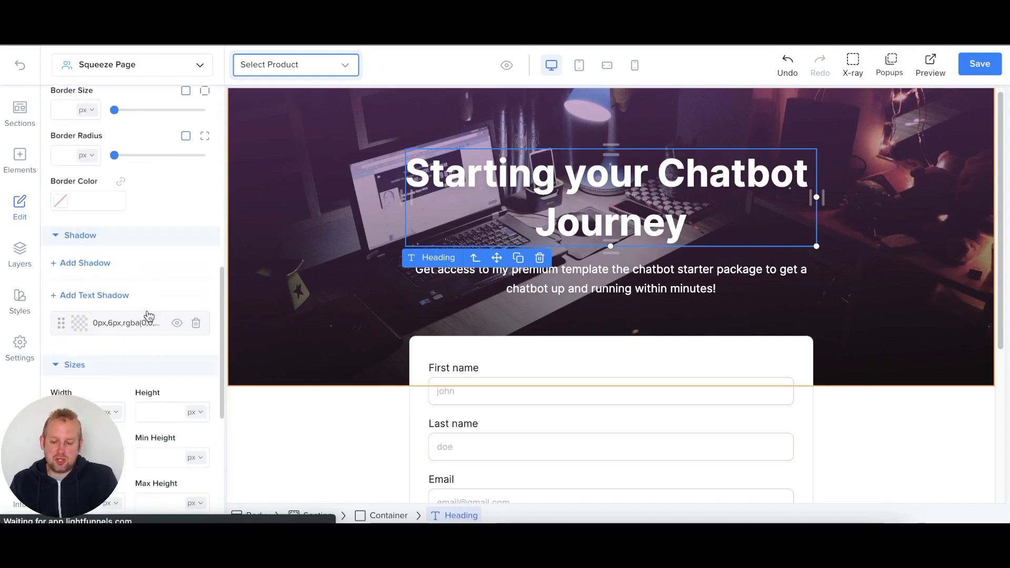
left_click(194, 326)
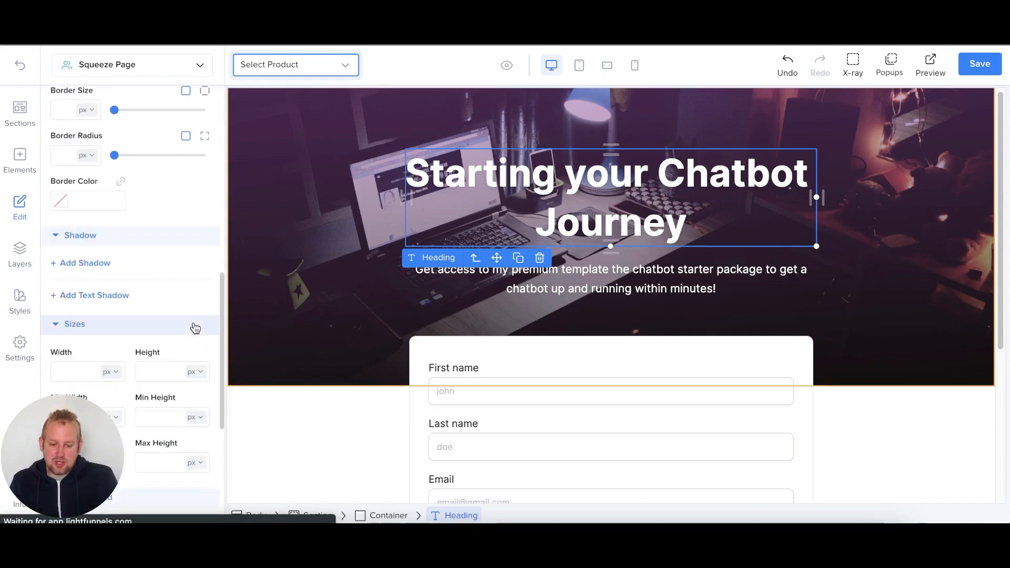
left_click(100, 298)
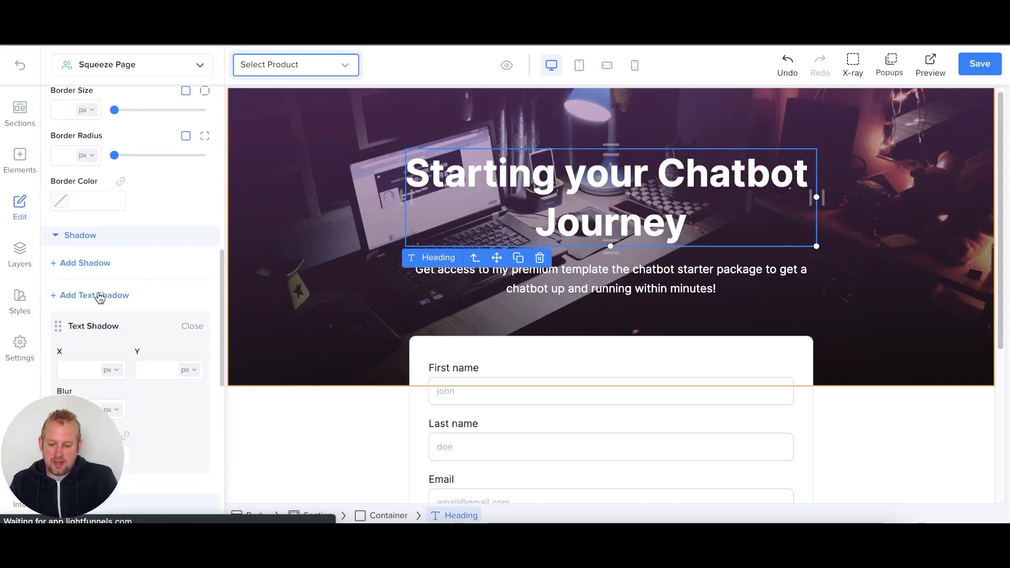
scroll(101, 325, "down", 1)
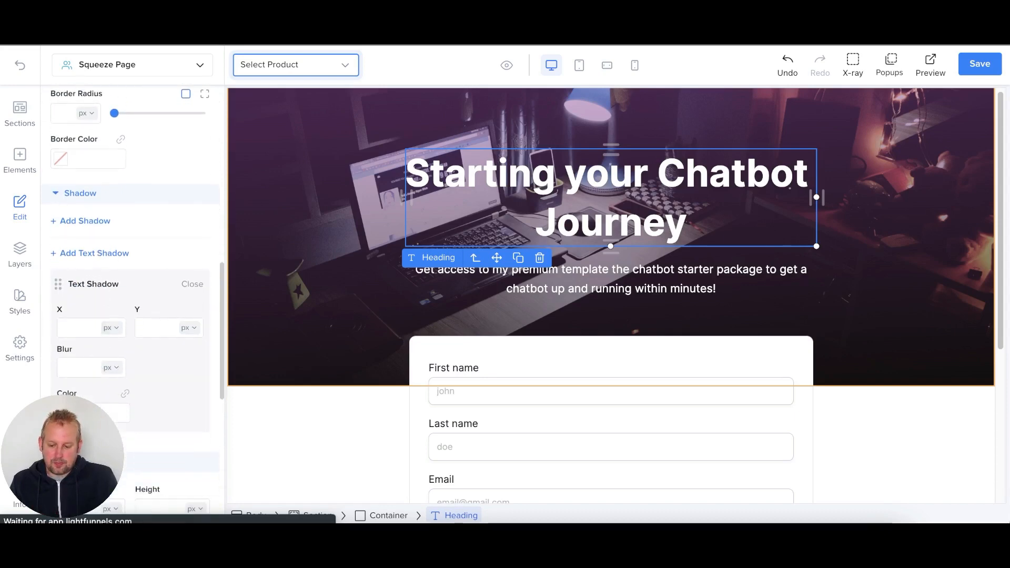
left_click(71, 413)
mouse_move(115, 154)
left_mouse_down()
mouse_move(96, 153)
mouse_move(58, 204)
left_mouse_up()
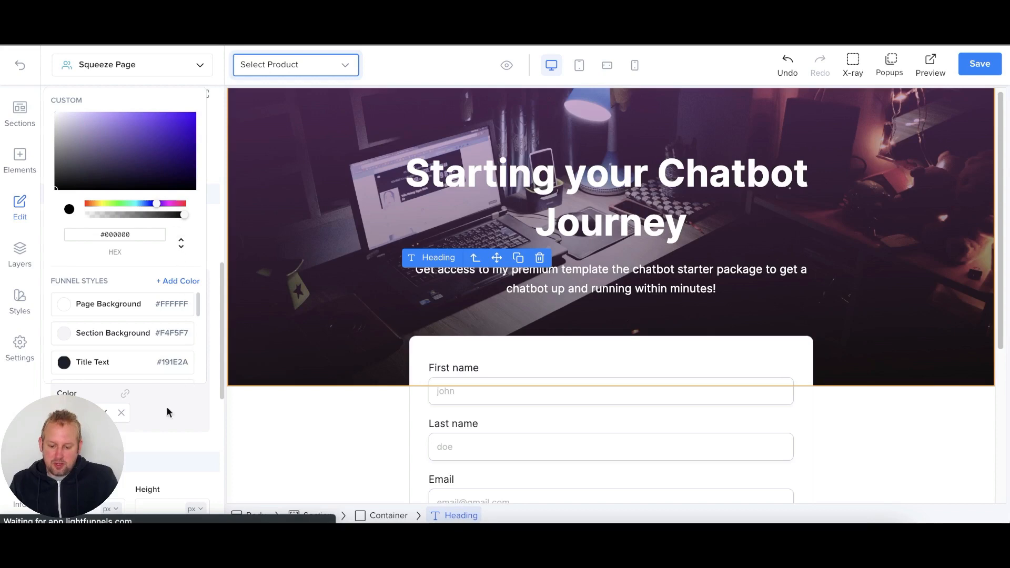
left_click(138, 403)
- Set the heading shadow's offsets to X 2 px and Y 4 px
left_click(69, 327)
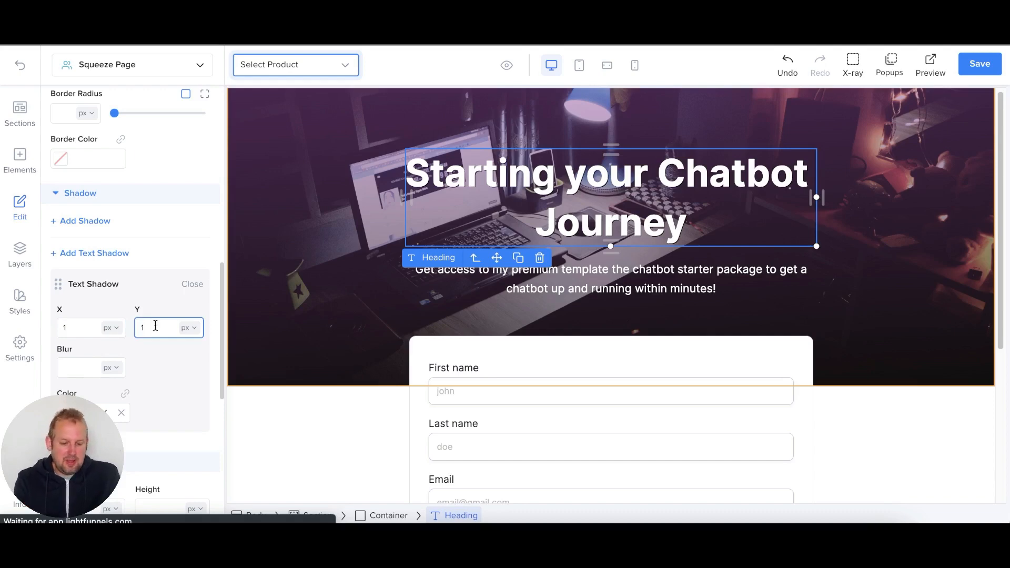
key("BackSpace")
type("2")
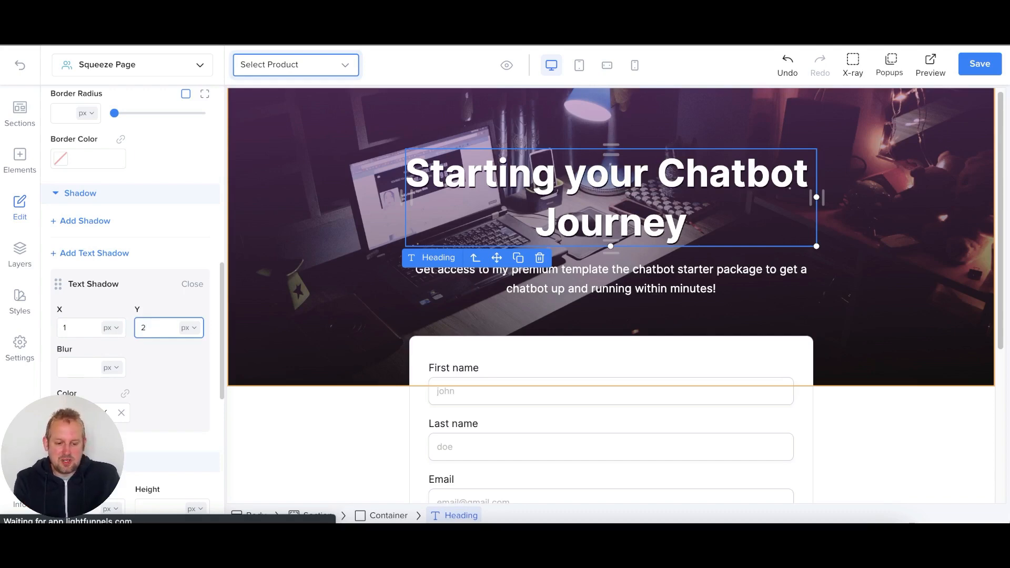
key("Up")
key("Up")
key("Up")
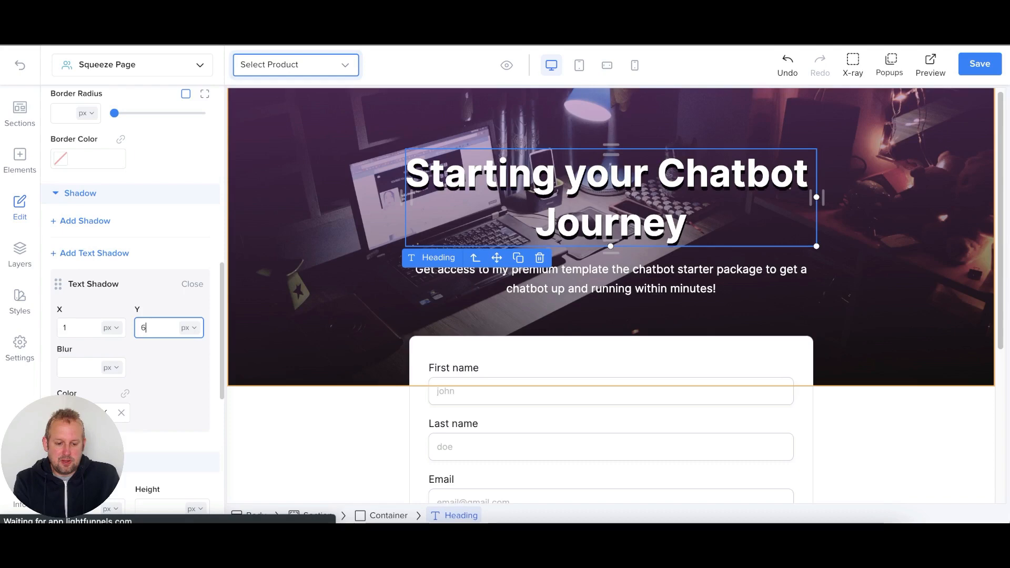
key("Down")
key("Down")
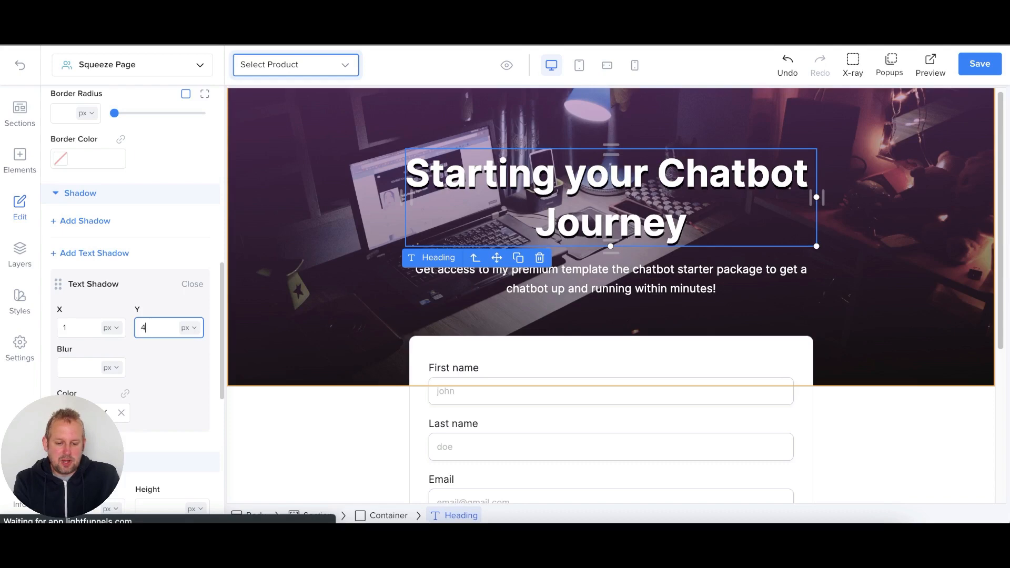
left_click(84, 328)
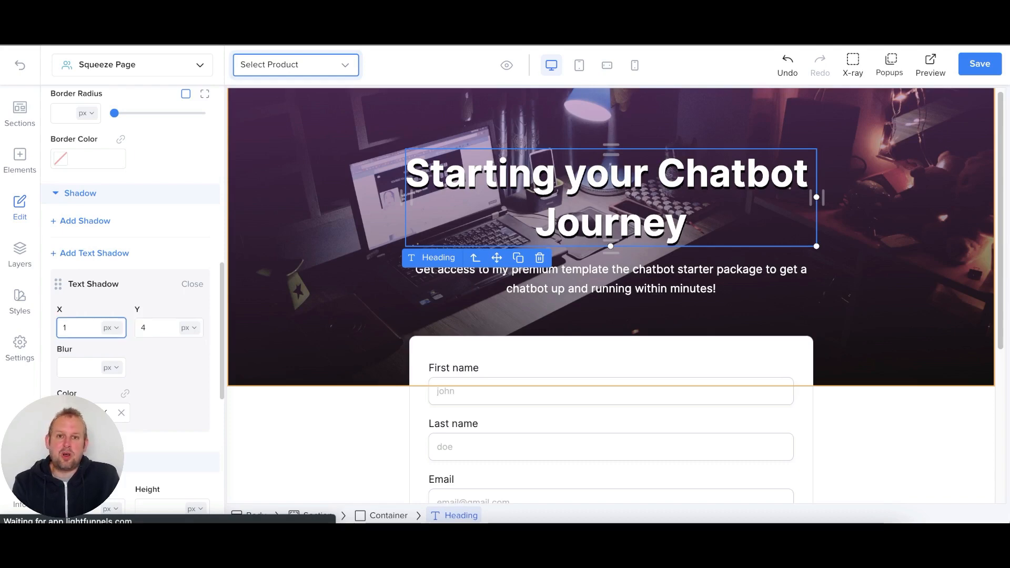
key("Up")
key("Up")
key("Up")
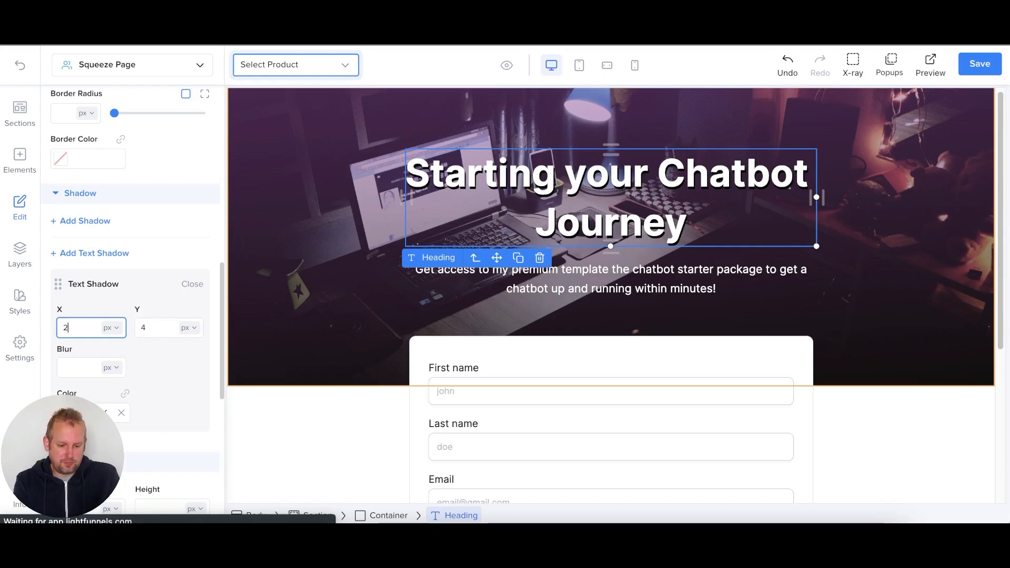
key("Down")
key("Down")
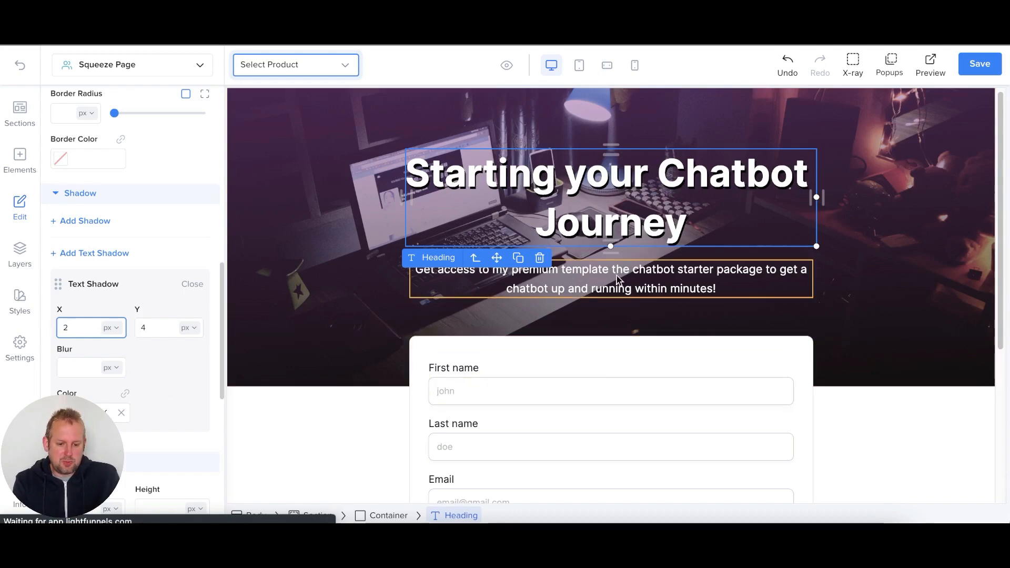
- Make the subtitle's text shadow colour fully opaque black (alpha 1)
left_click(551, 289)
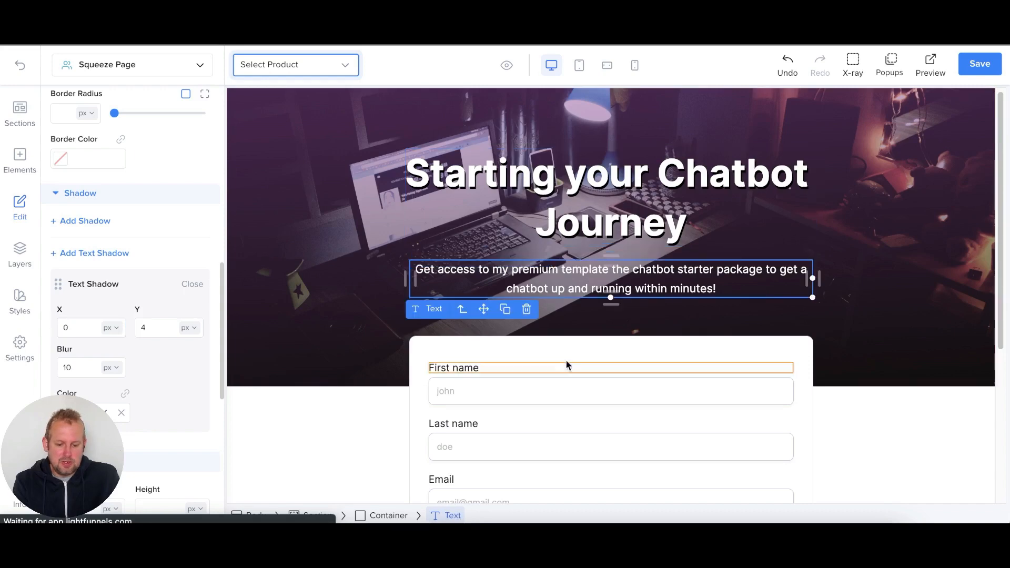
left_click(69, 413)
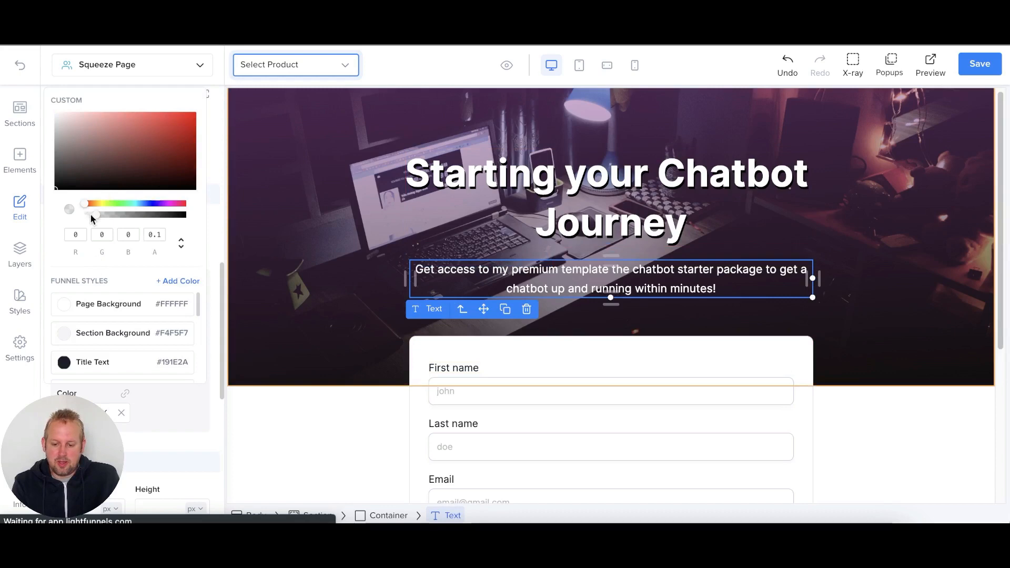
left_click_drag(93, 214, 188, 228)
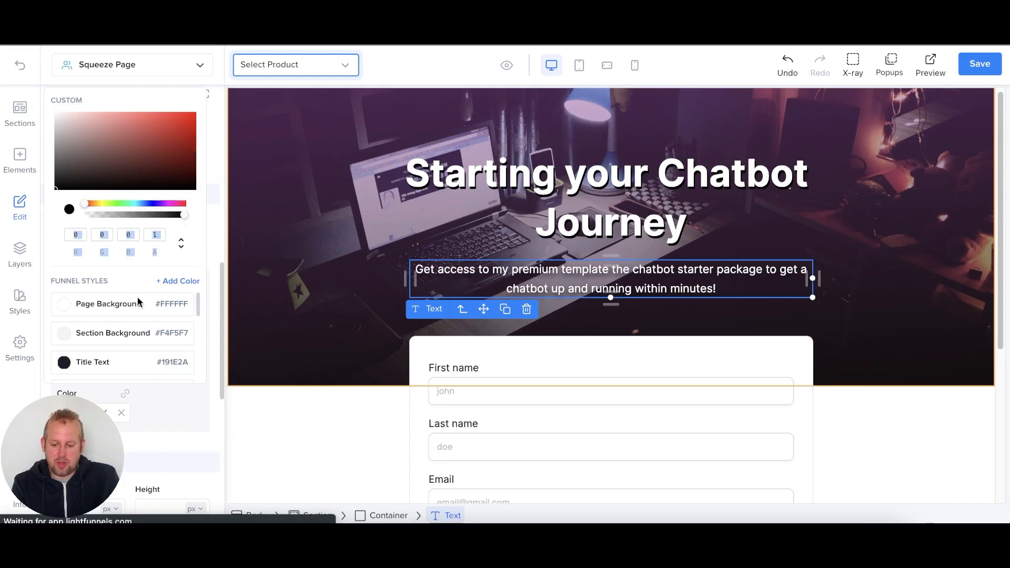
left_click(162, 408)
- Set the subtitle shadow to X 2 px, Y 2 px and blur 0
left_click(65, 326)
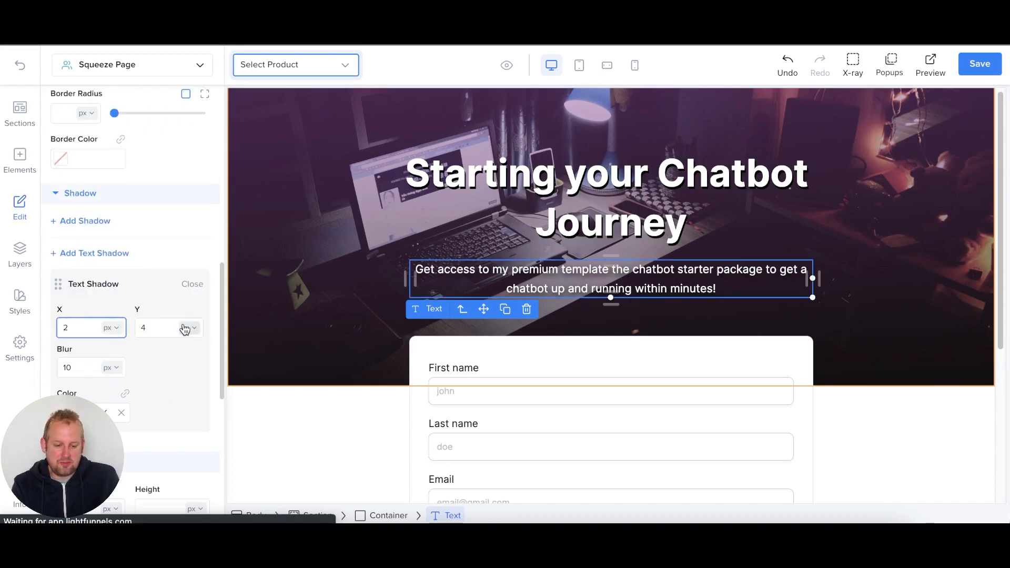
double_click(84, 363)
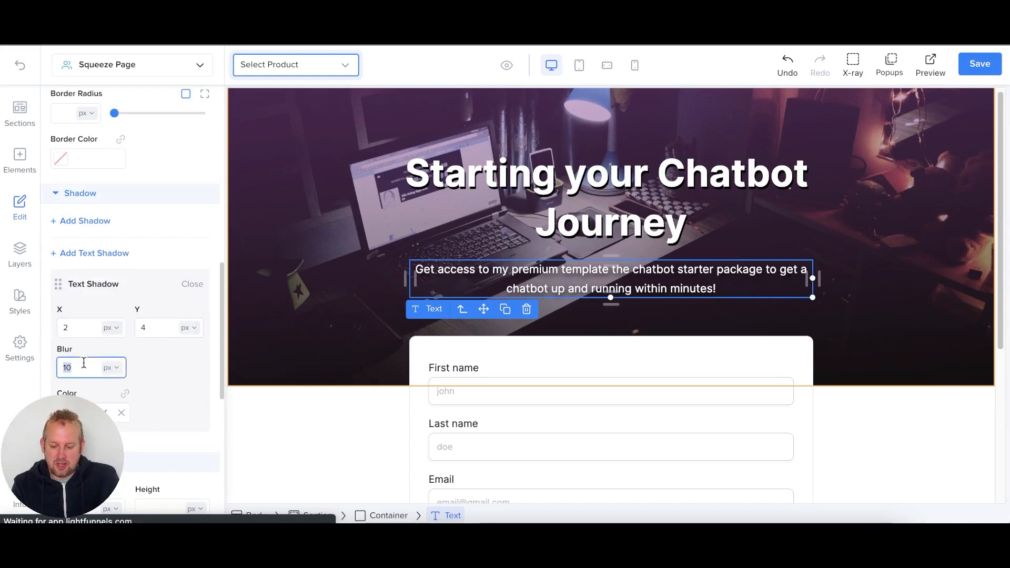
type("0")
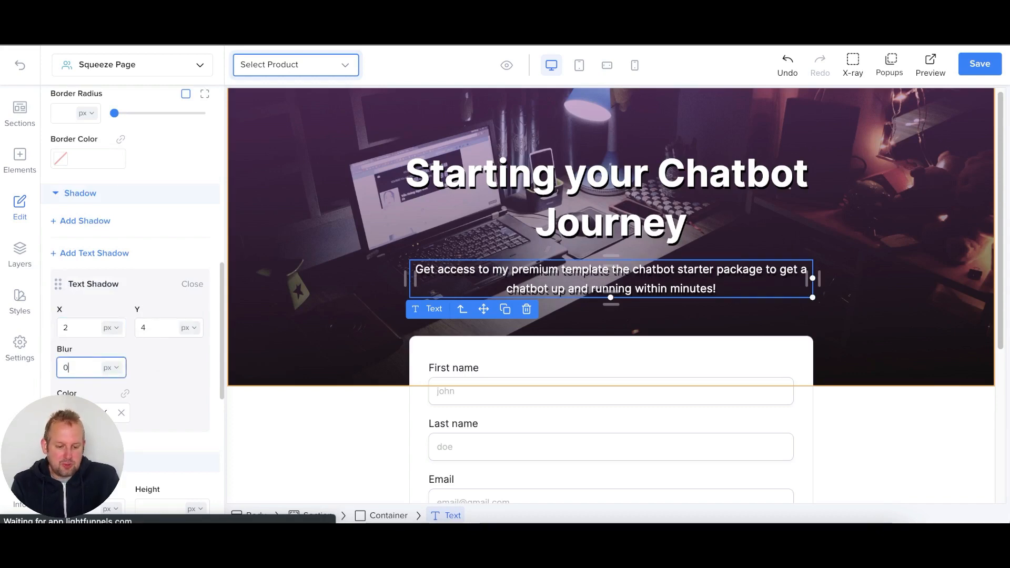
left_click(164, 329)
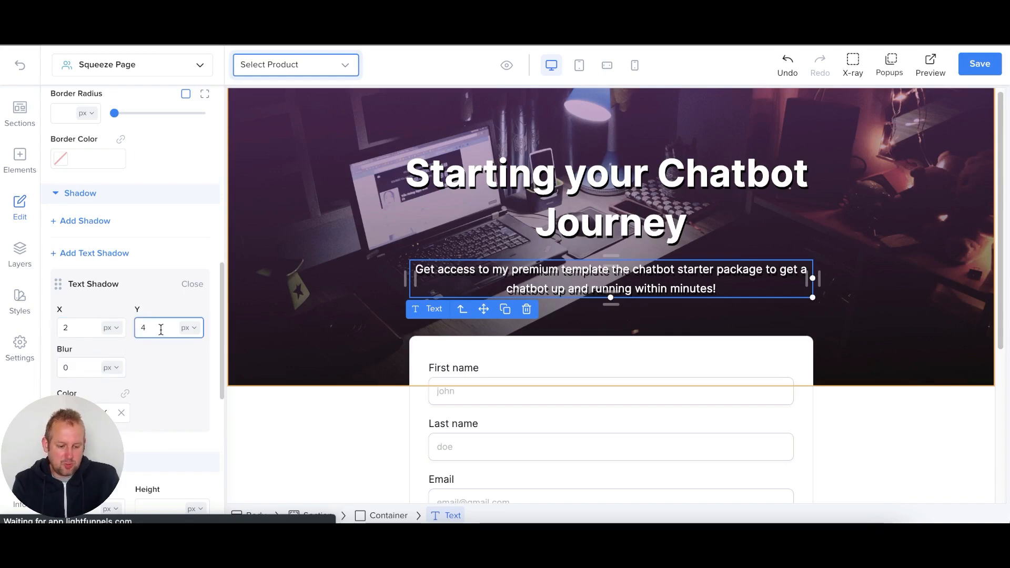
key("BackSpace")
type("3")
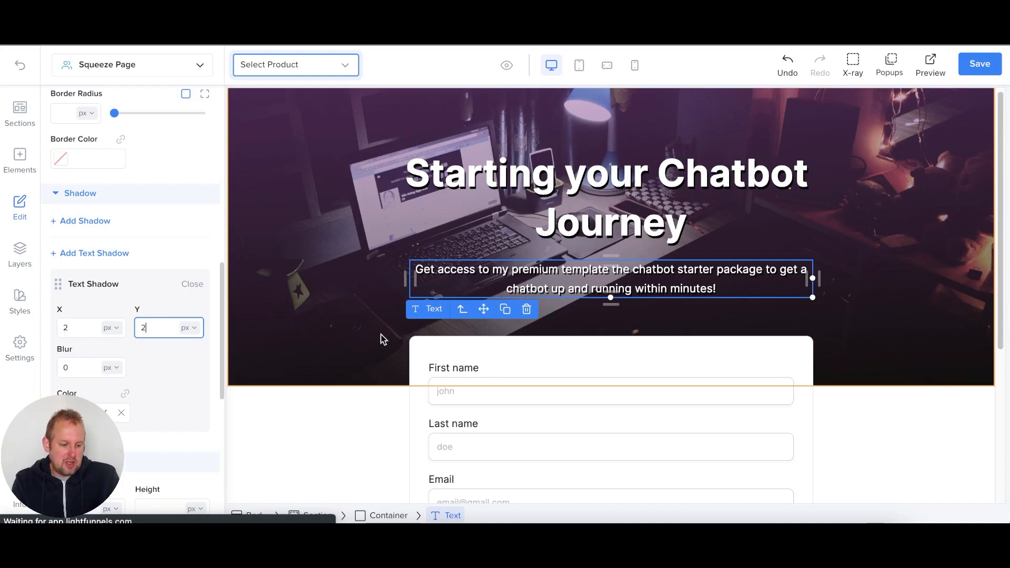
left_click(892, 275)
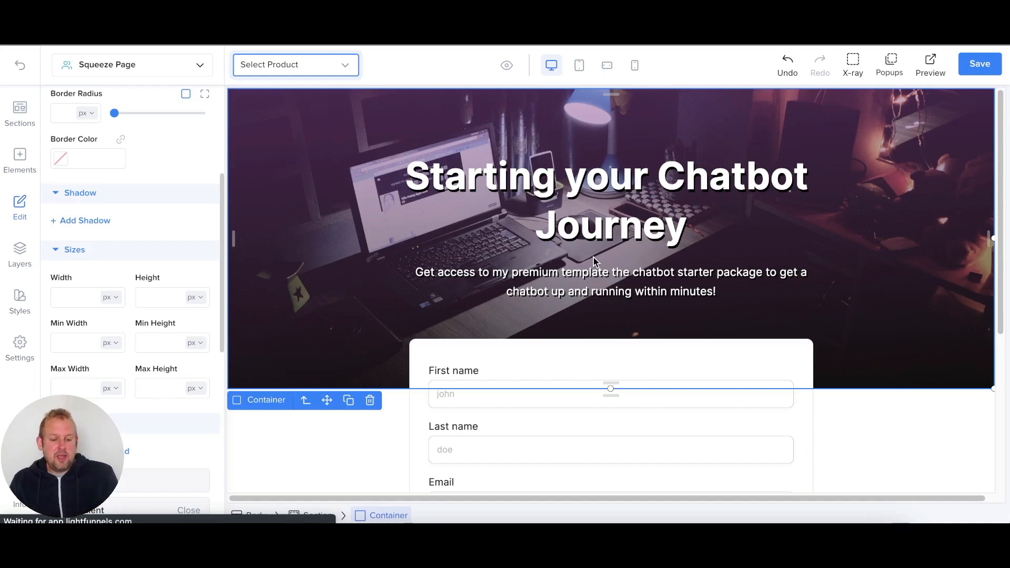
scroll(593, 257, "down", 4)
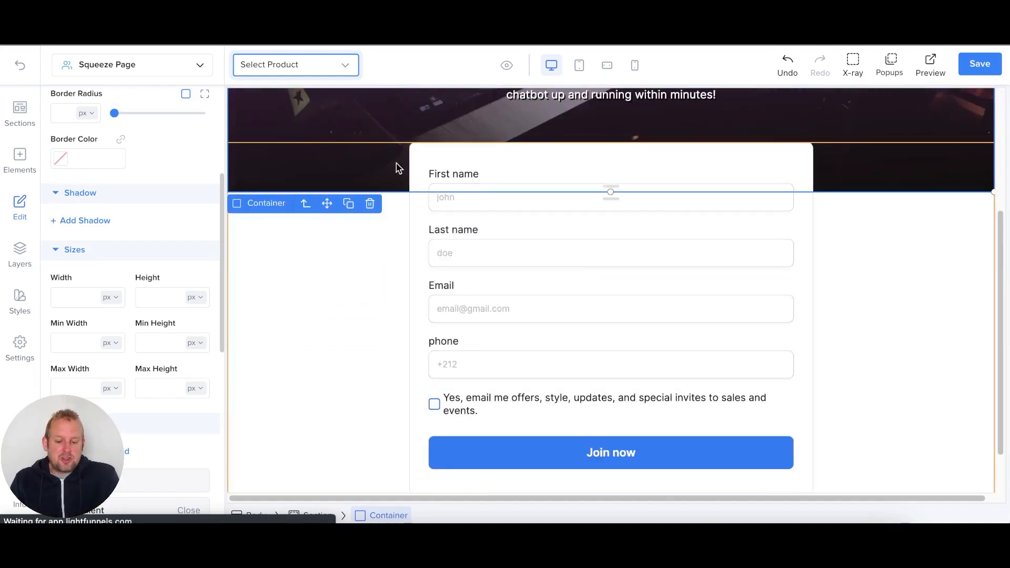
left_click(479, 162)
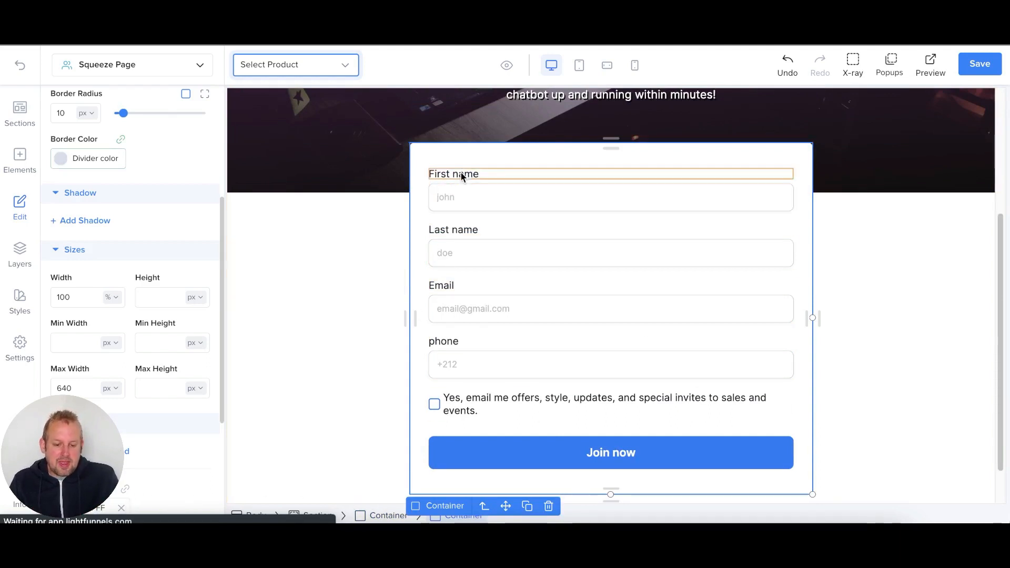
left_click(489, 208)
scroll(484, 250, "up", 2)
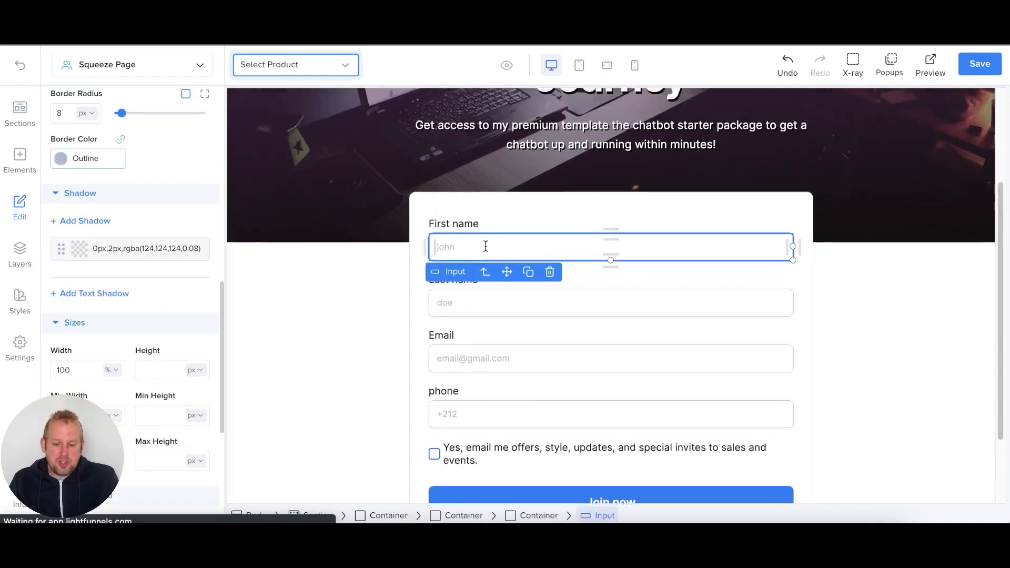
scroll(168, 208, "up", 10)
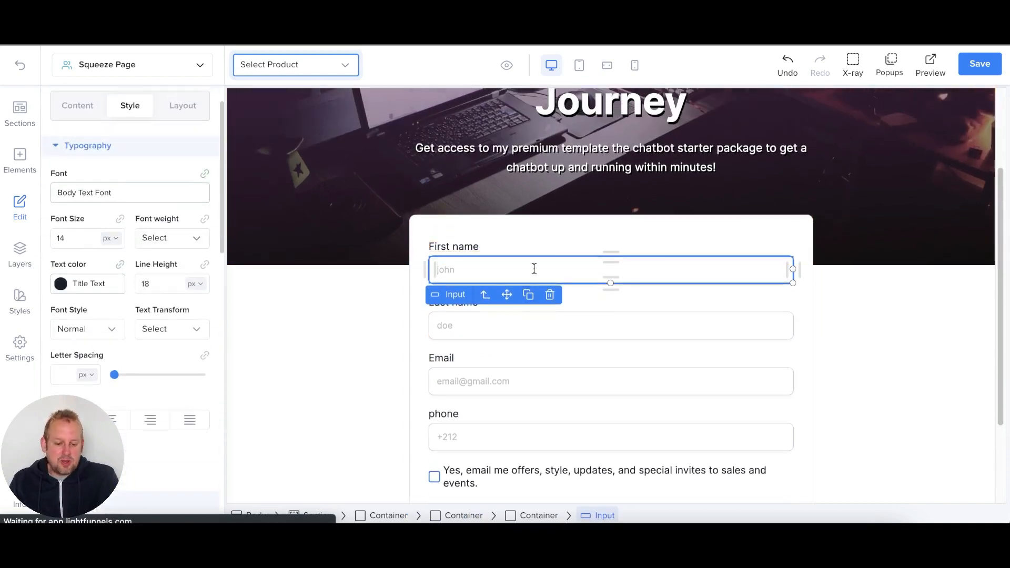
left_click(78, 106)
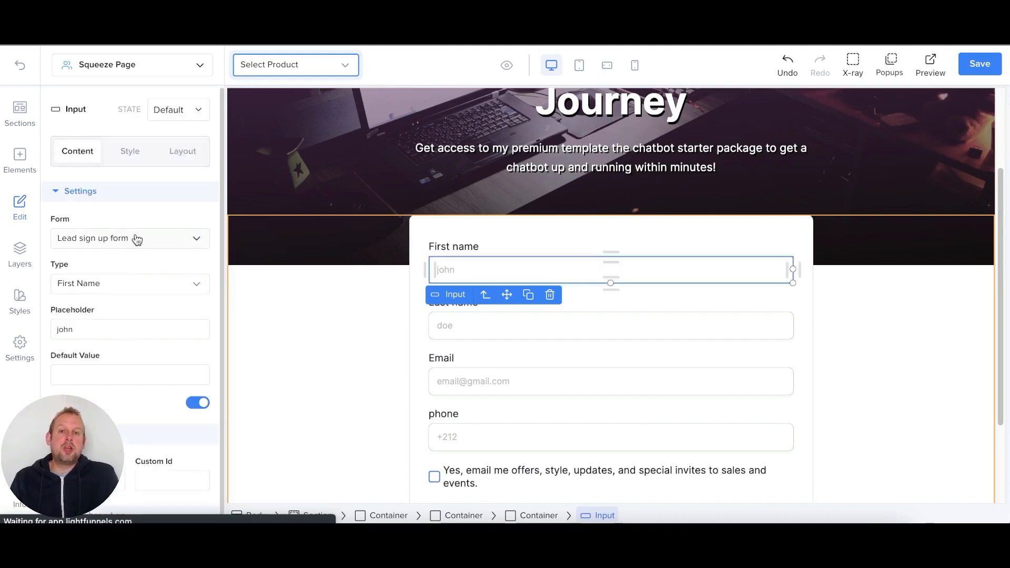
left_click(163, 246)
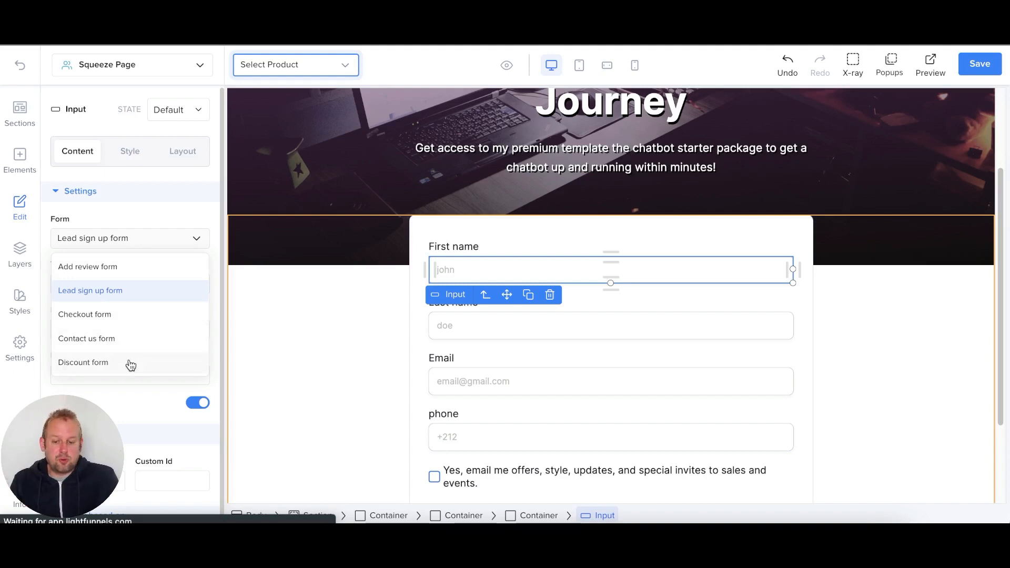
left_click(167, 294)
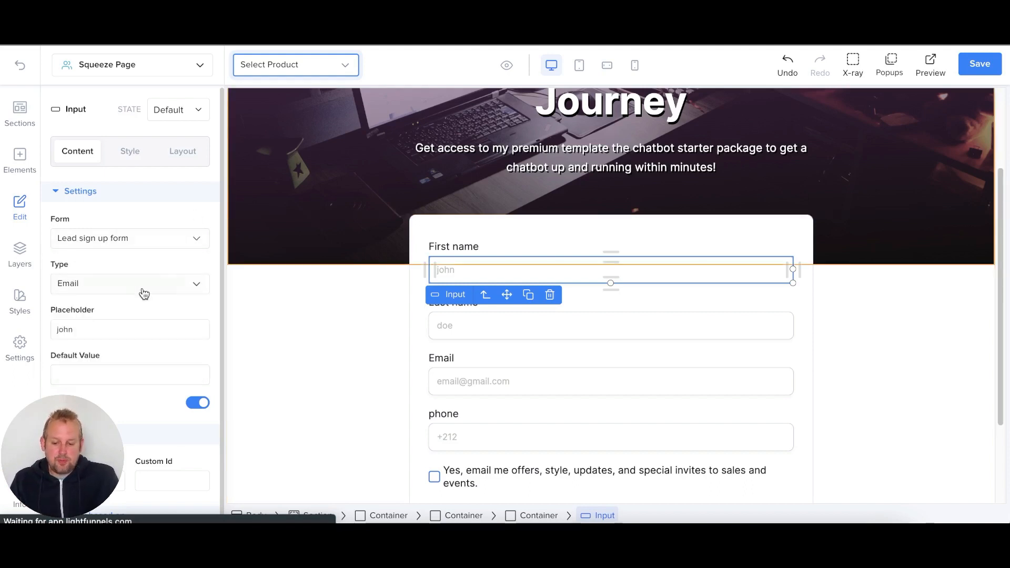
left_click(144, 293)
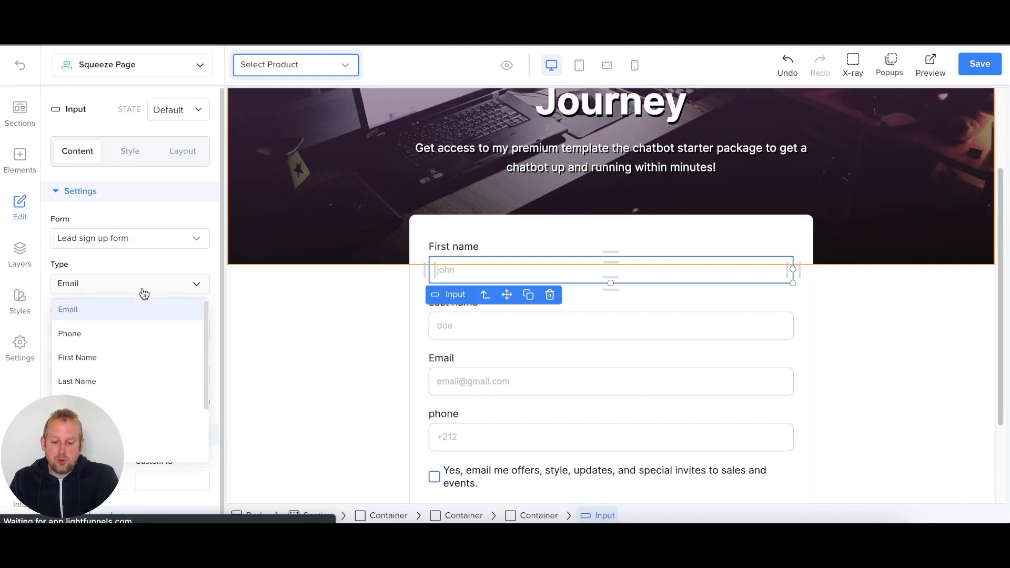
left_click(112, 356)
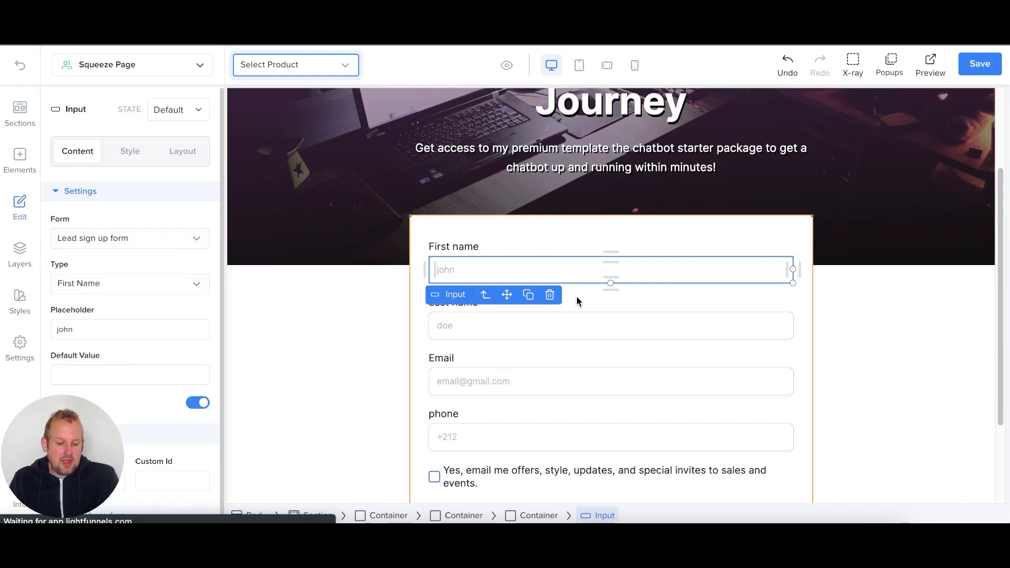
left_click(576, 326)
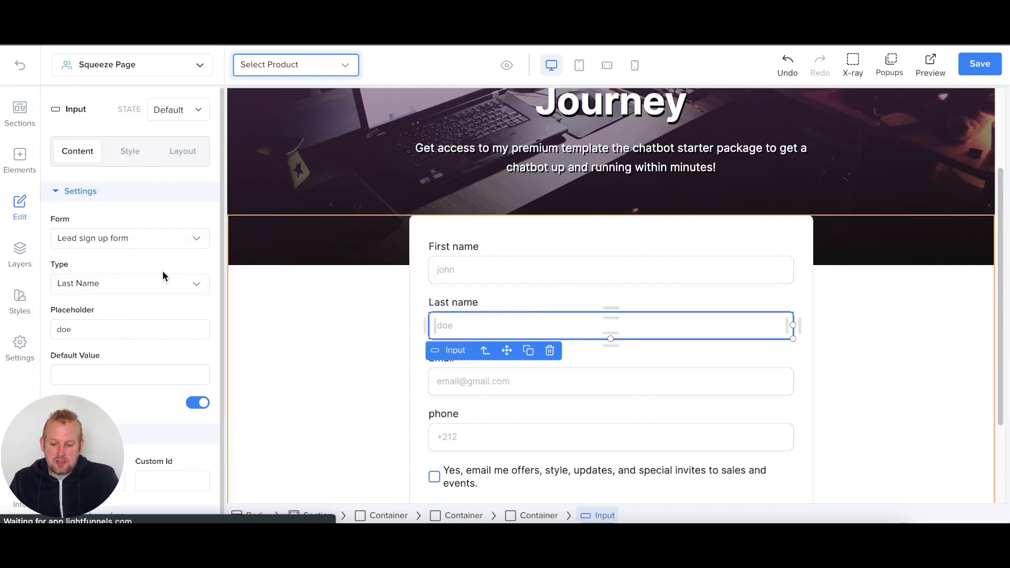
left_click(610, 276)
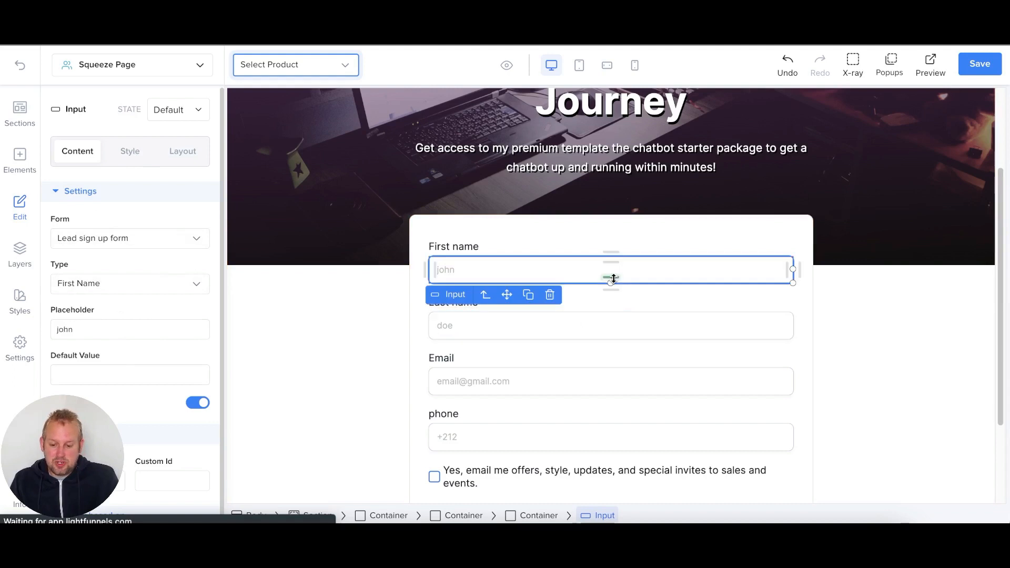
left_click(628, 375)
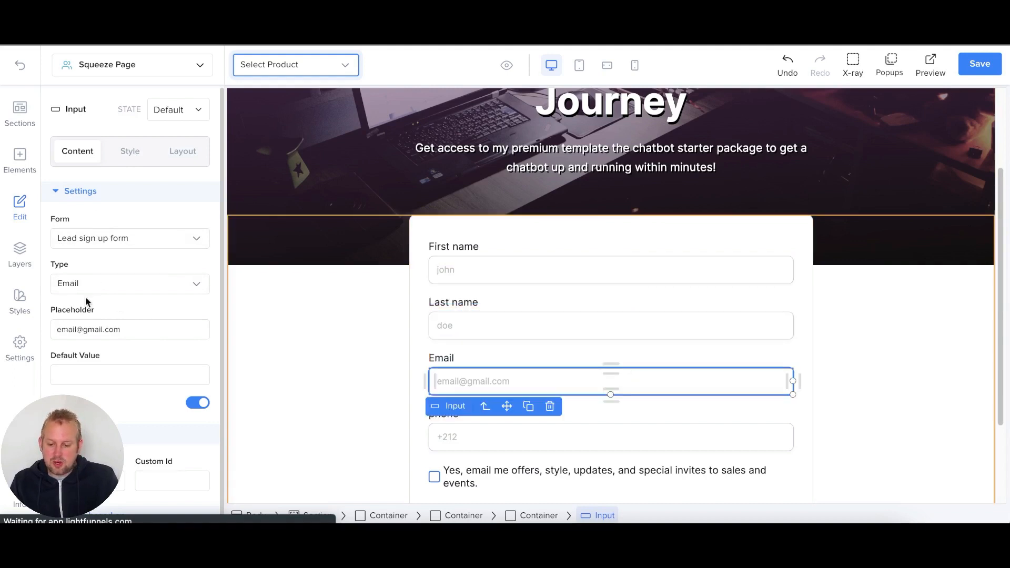
scroll(676, 362, "down", 2)
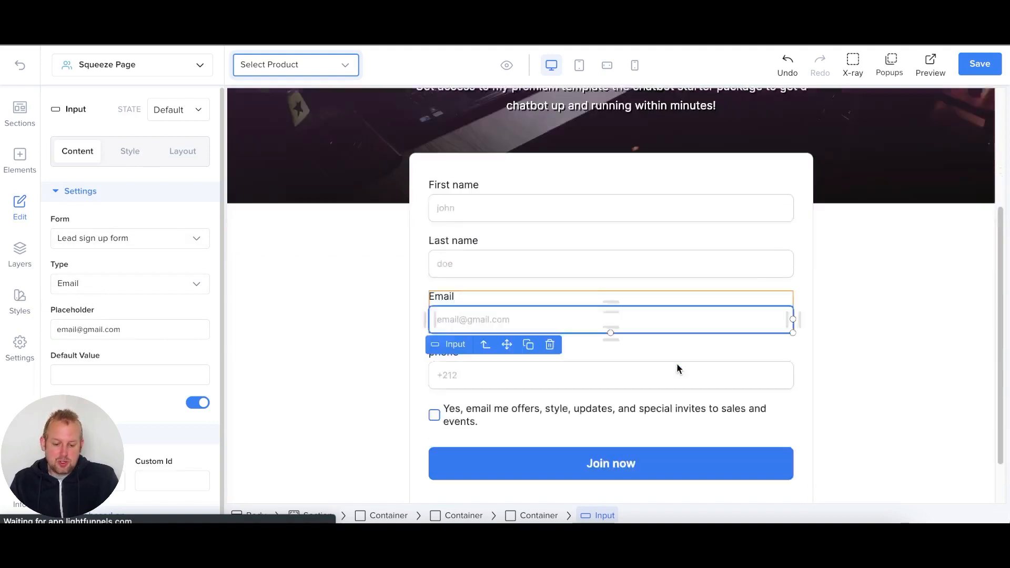
left_click(652, 337)
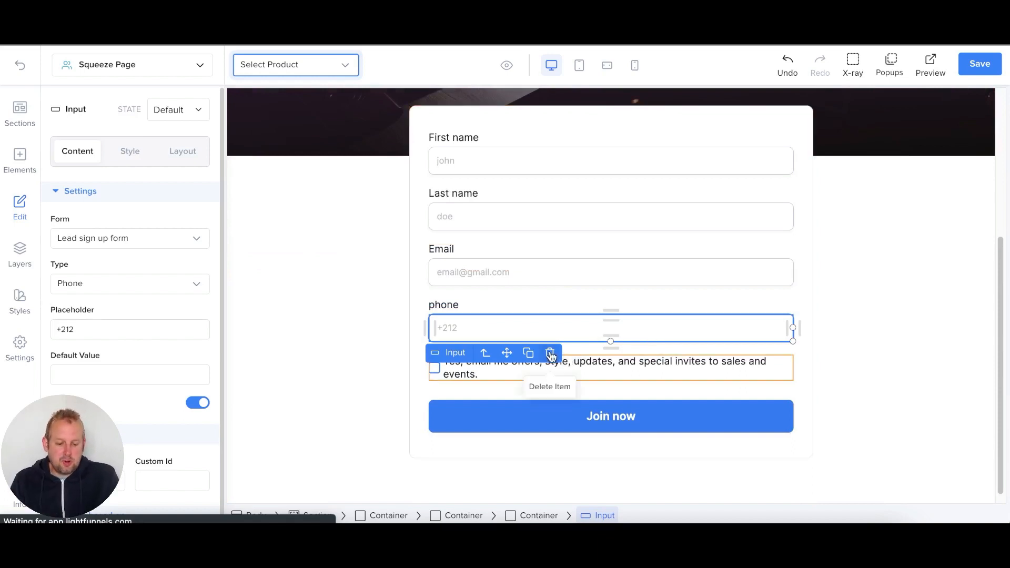
- Delete the phone field and make the marketing-consent checkbox ticked by default
left_click(544, 309)
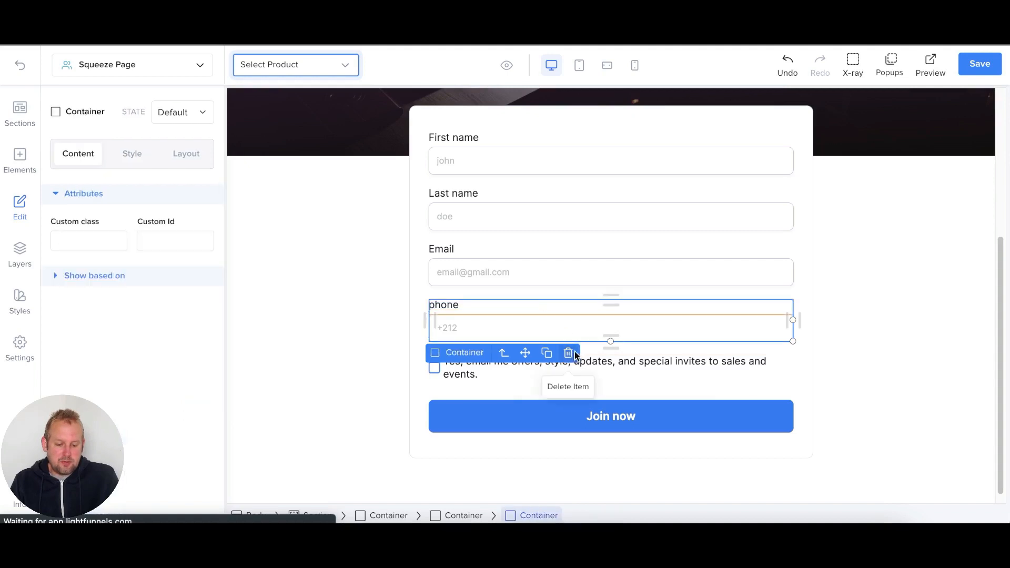
left_click(573, 352)
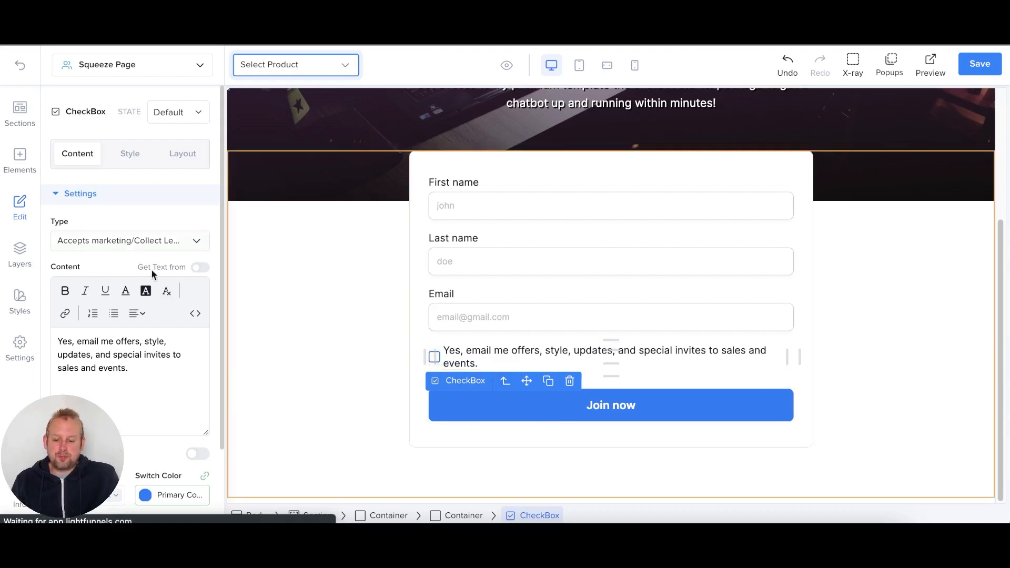
scroll(206, 372, "down", 2)
left_click(198, 368)
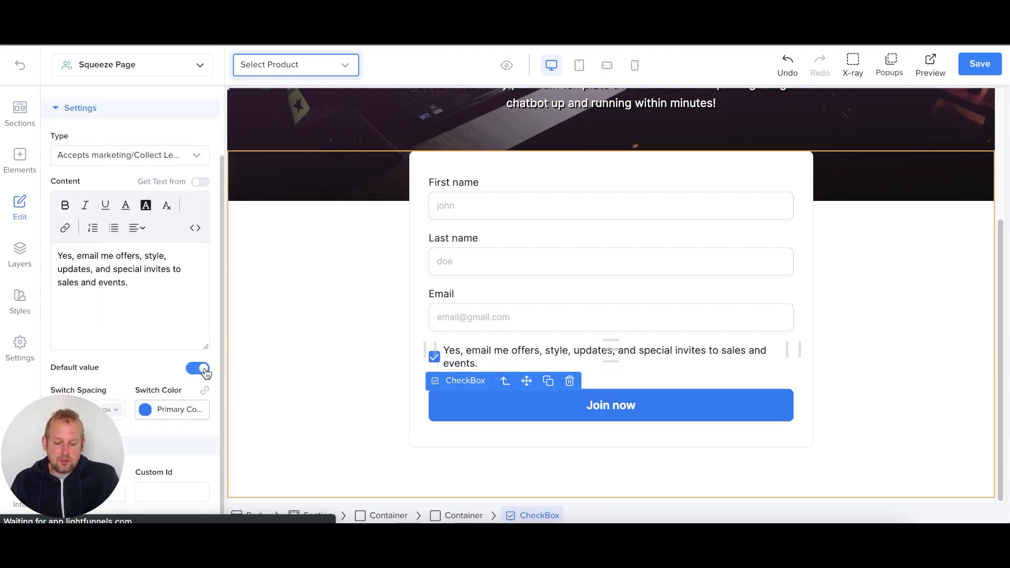
left_click(199, 368)
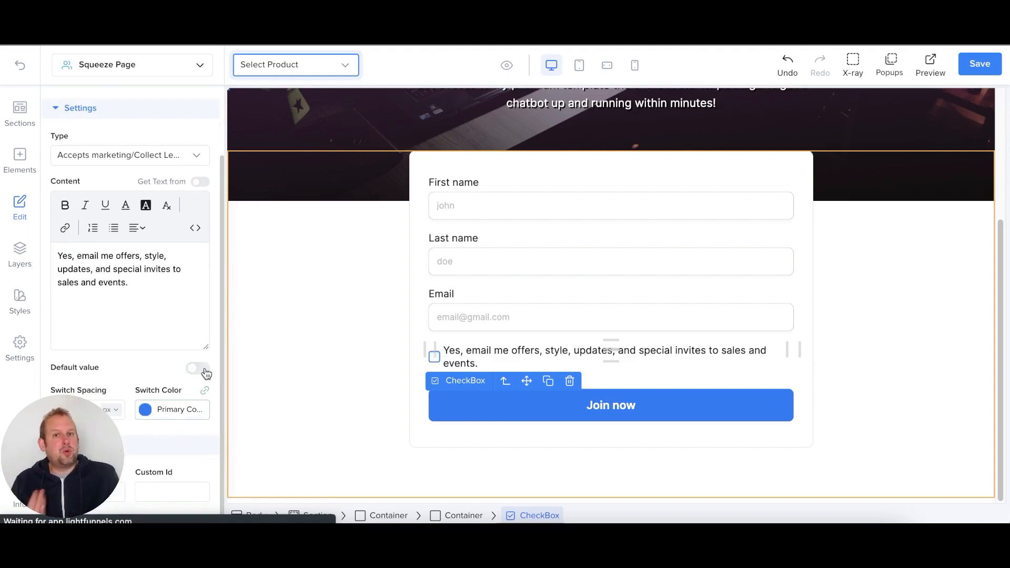
left_click(205, 372)
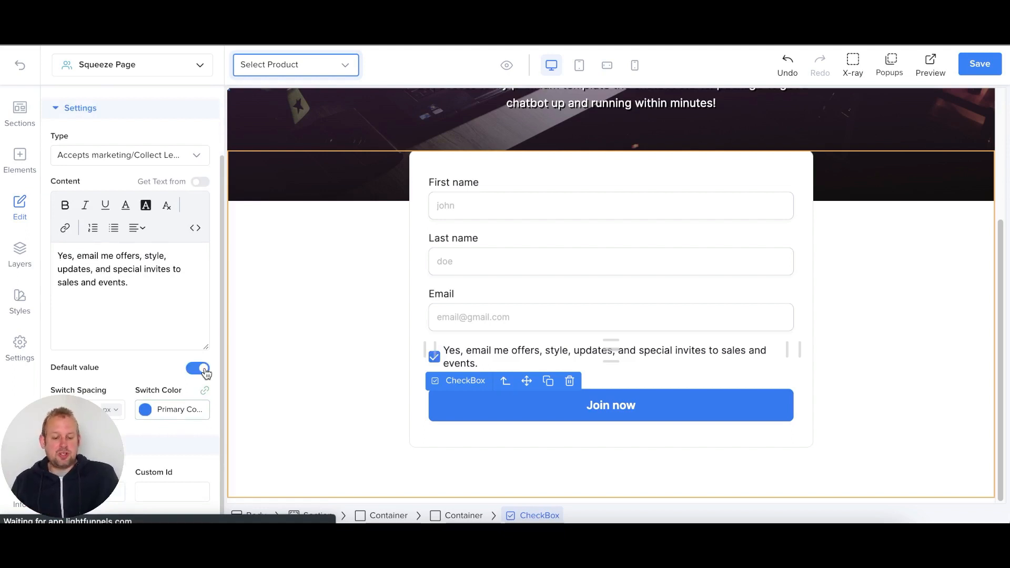
left_click(696, 405)
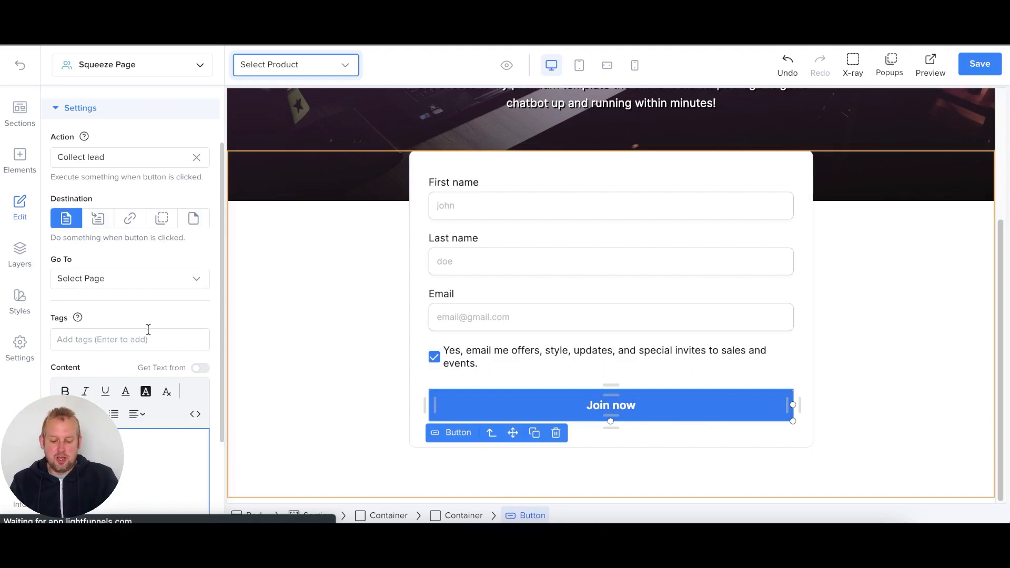
- Relabel the submit button 'Claim Premium Template'
type("Claim")
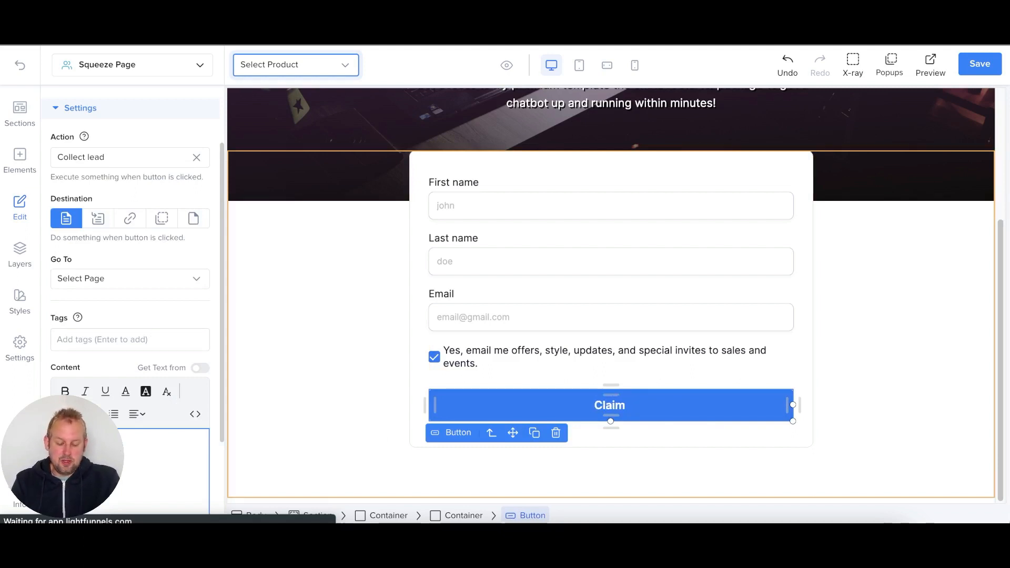
type(" Premium Template")
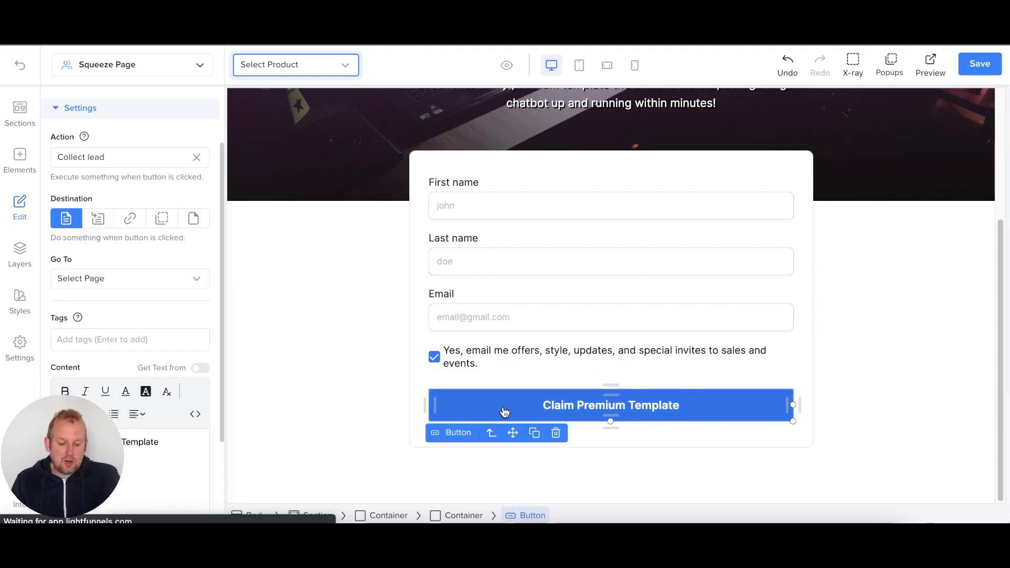
scroll(161, 284, "up", 2)
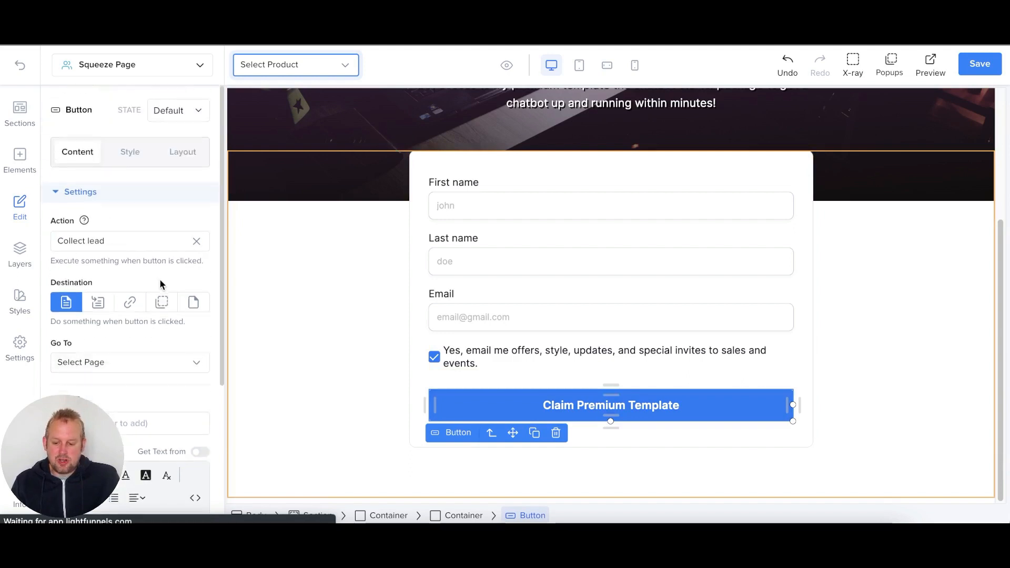
scroll(162, 285, "down", 5)
scroll(96, 156, "up", 5)
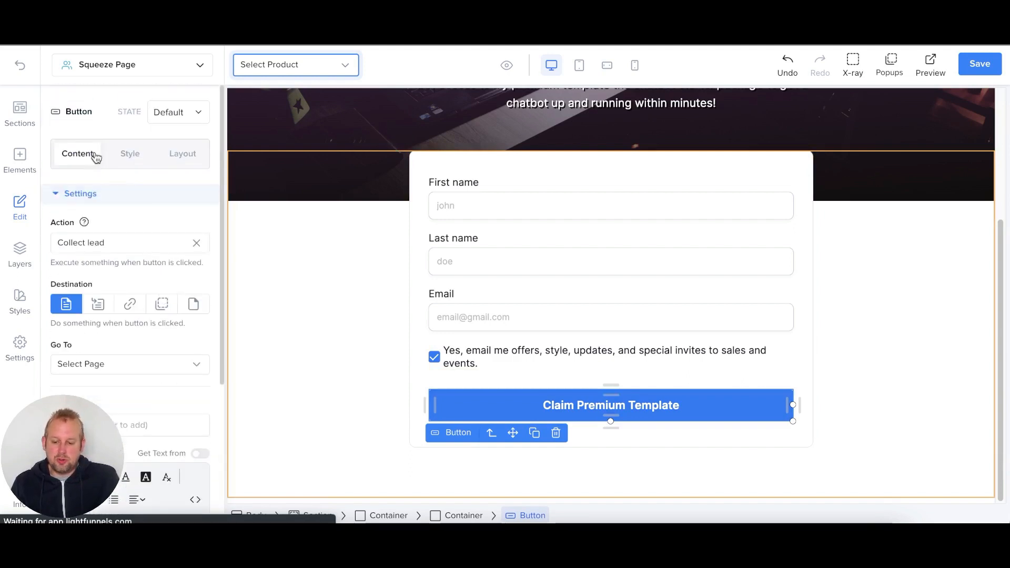
- Change the button's border radius from 8 to 20 px
left_click(114, 157)
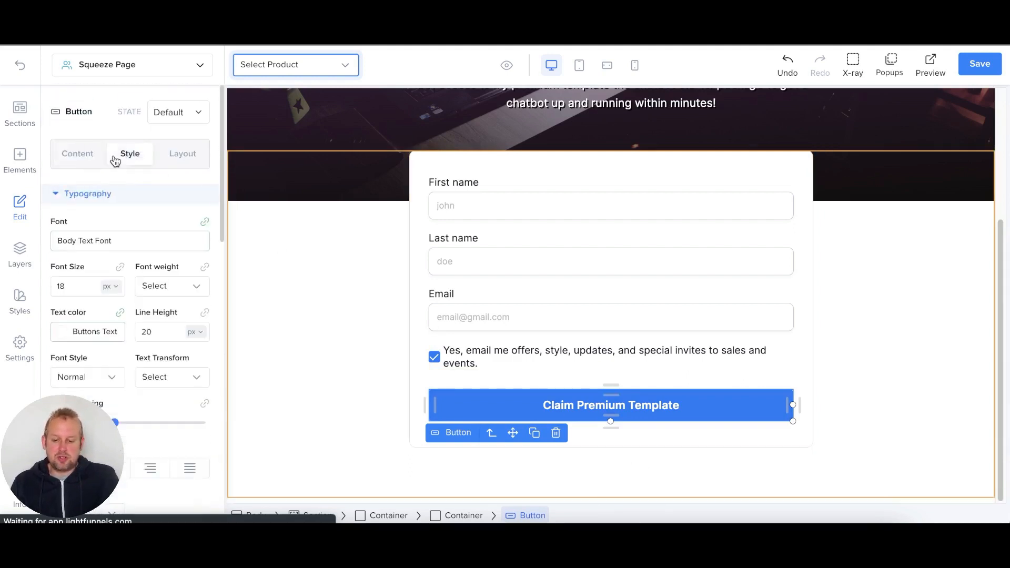
scroll(109, 253, "down", 1)
scroll(114, 299, "down", 4)
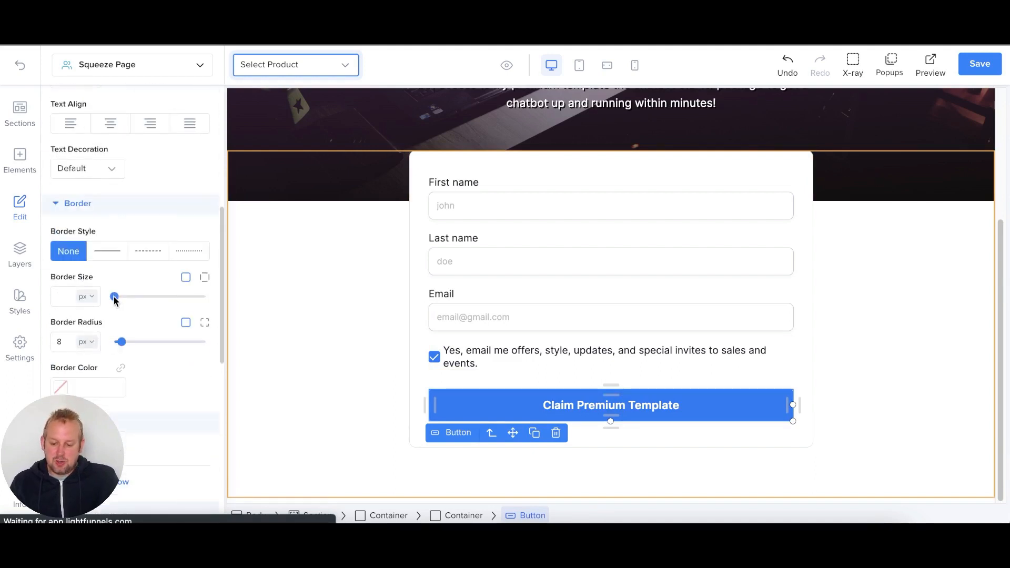
double_click(61, 338)
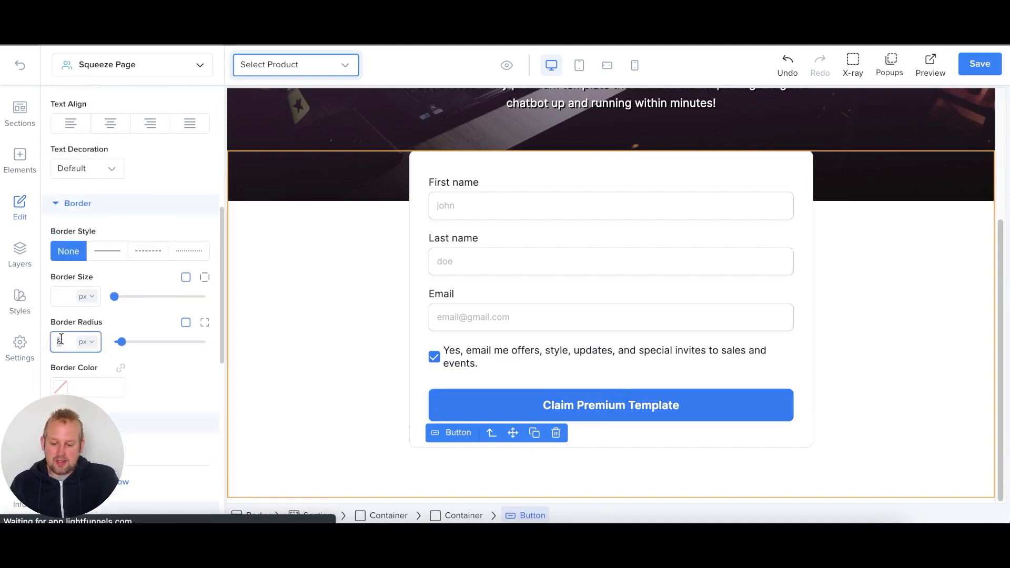
key("BackSpace")
type("20")
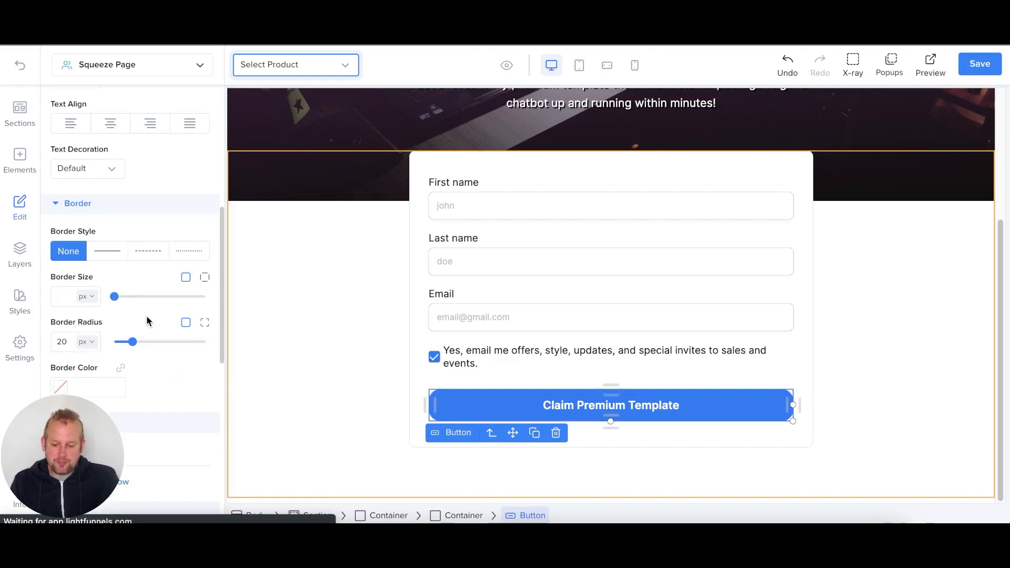
scroll(147, 320, "down", 5)
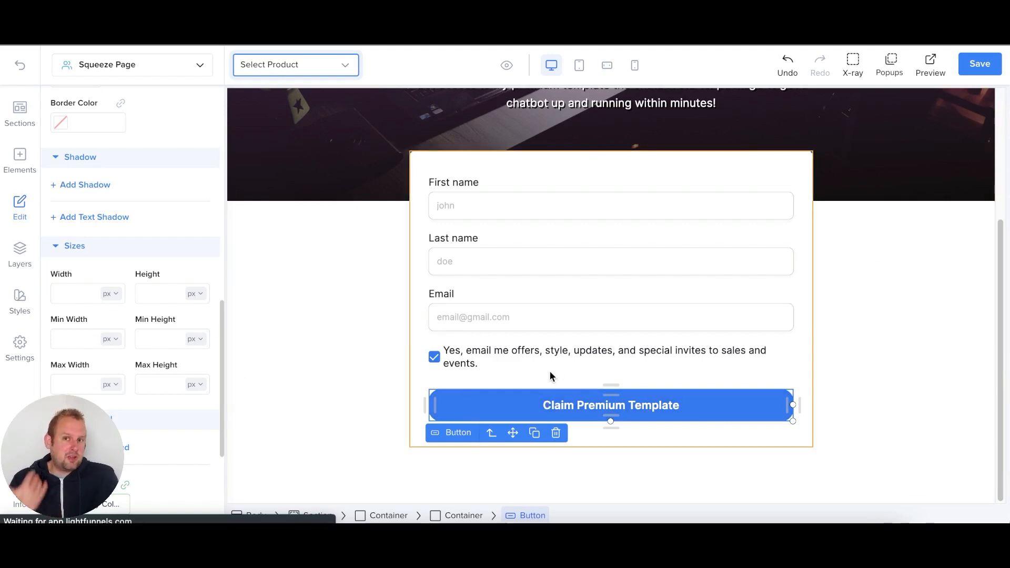
scroll(181, 391, "down", 4)
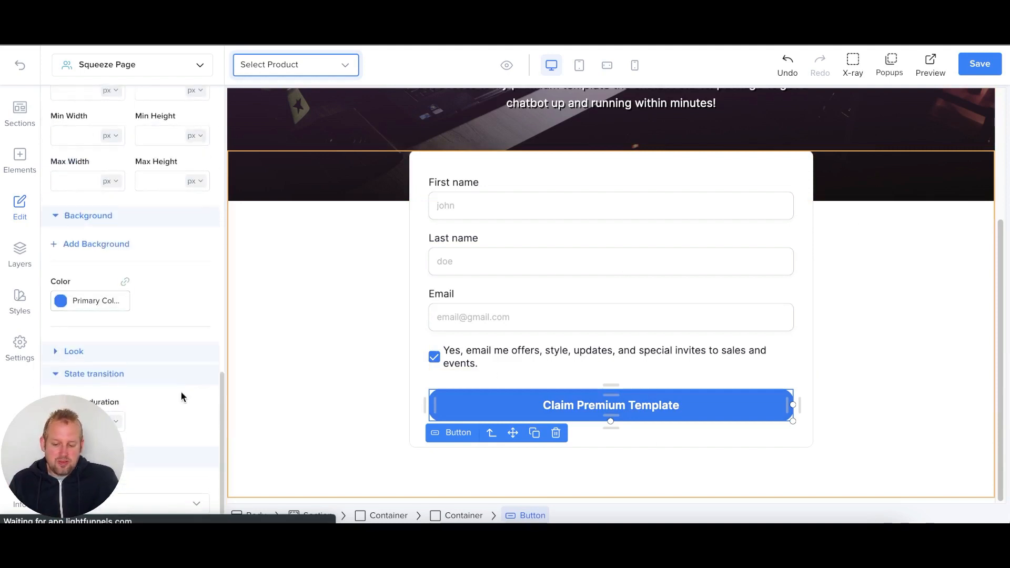
scroll(181, 390, "up", 9)
scroll(151, 229, "up", 8)
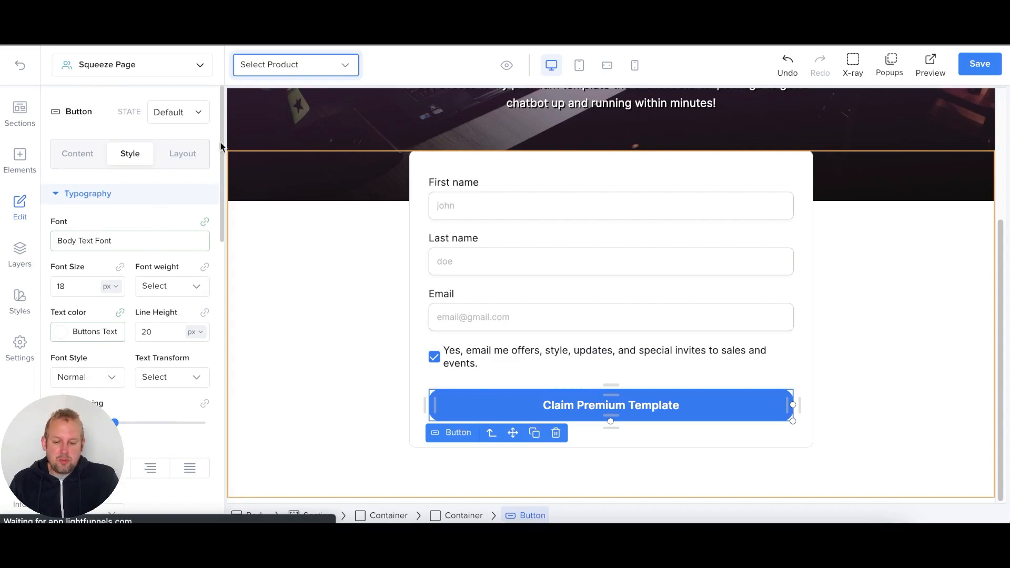
- Set the Claim Premium Template button's hover-state font weight to 800
left_click(181, 120)
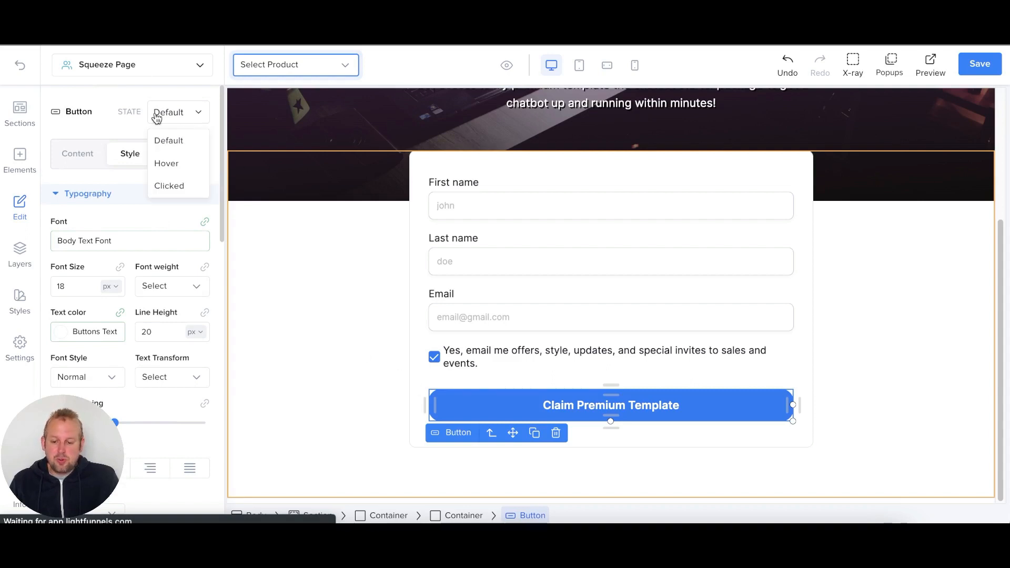
left_click(170, 165)
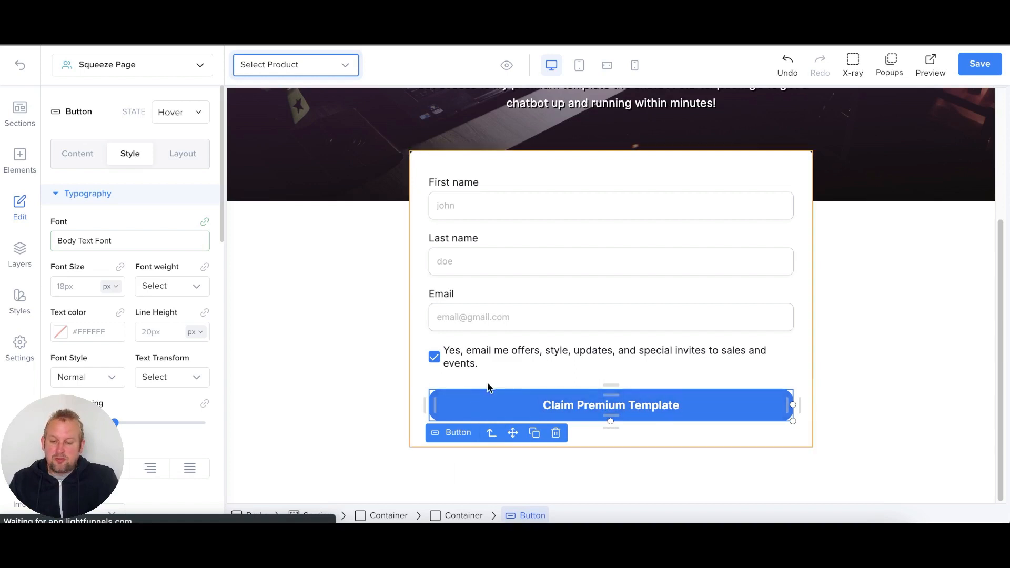
scroll(183, 388, "down", 2)
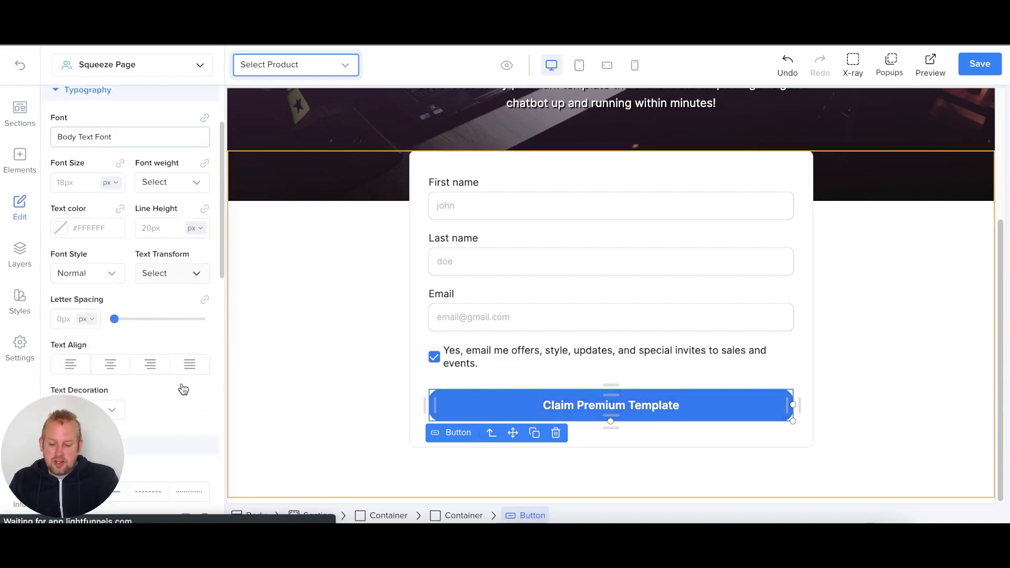
scroll(162, 204, "up", 1)
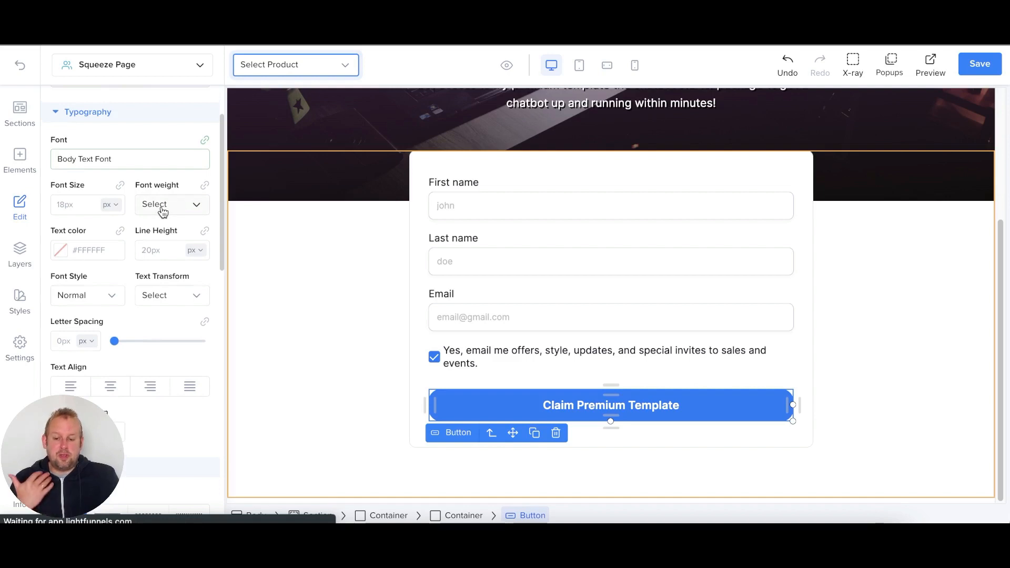
left_click(163, 209)
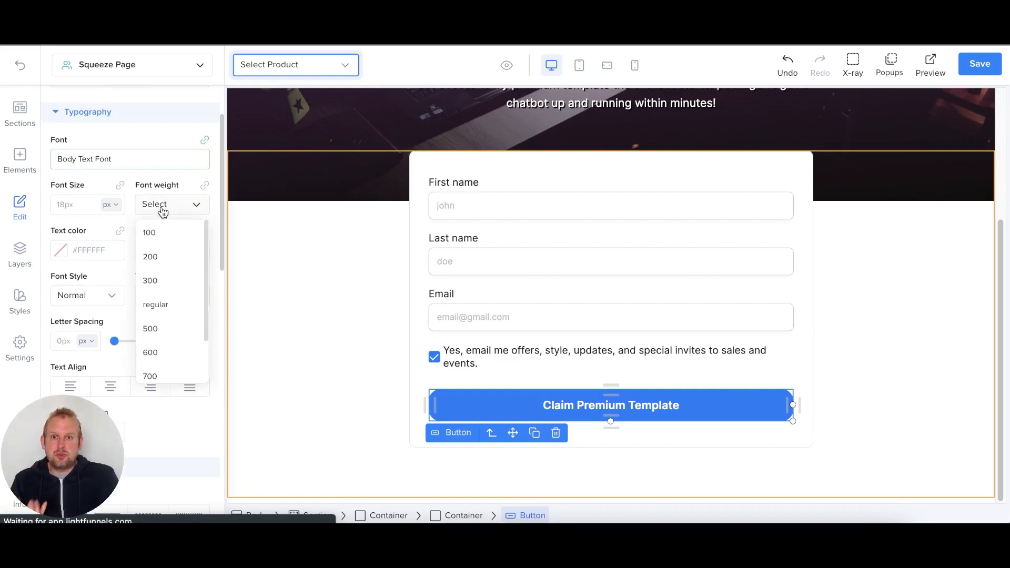
scroll(176, 352, "down", 2)
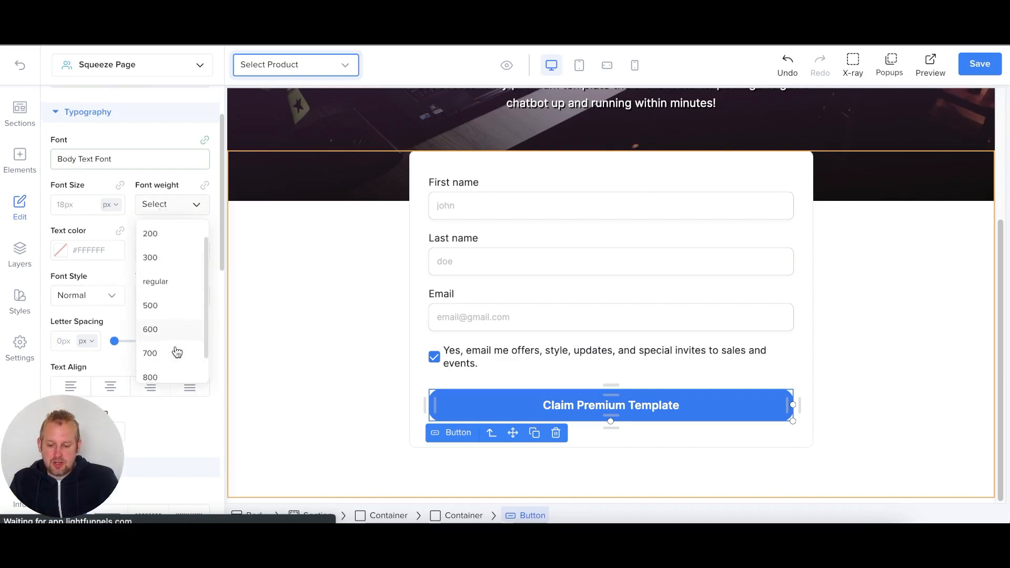
left_click(174, 354)
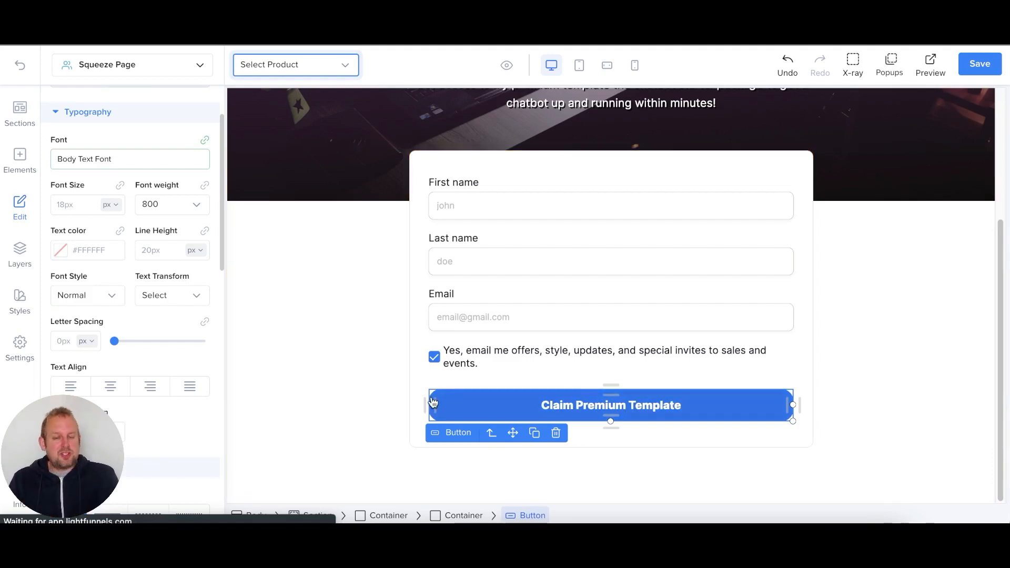
scroll(149, 349, "down", 8)
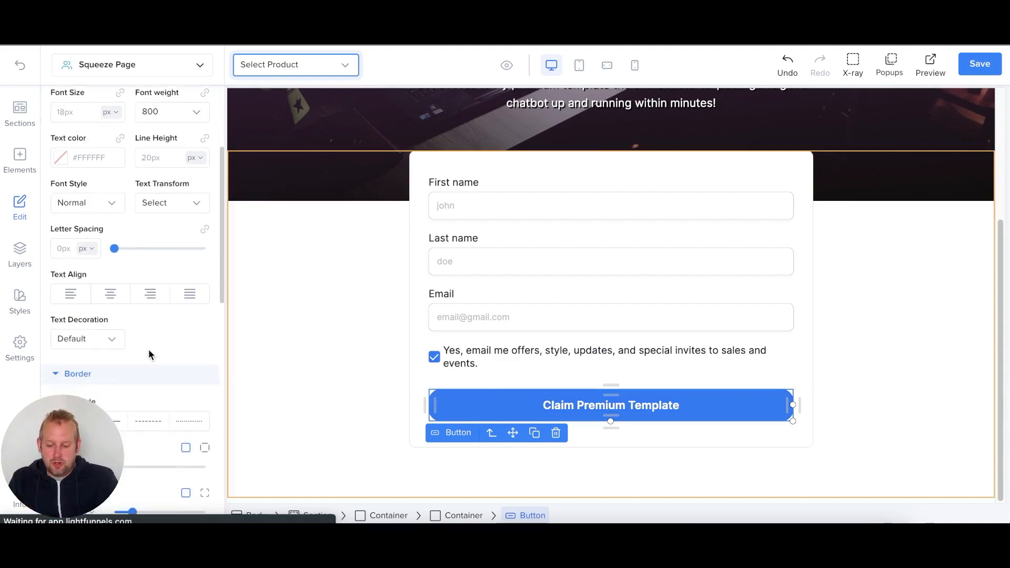
scroll(149, 349, "down", 4)
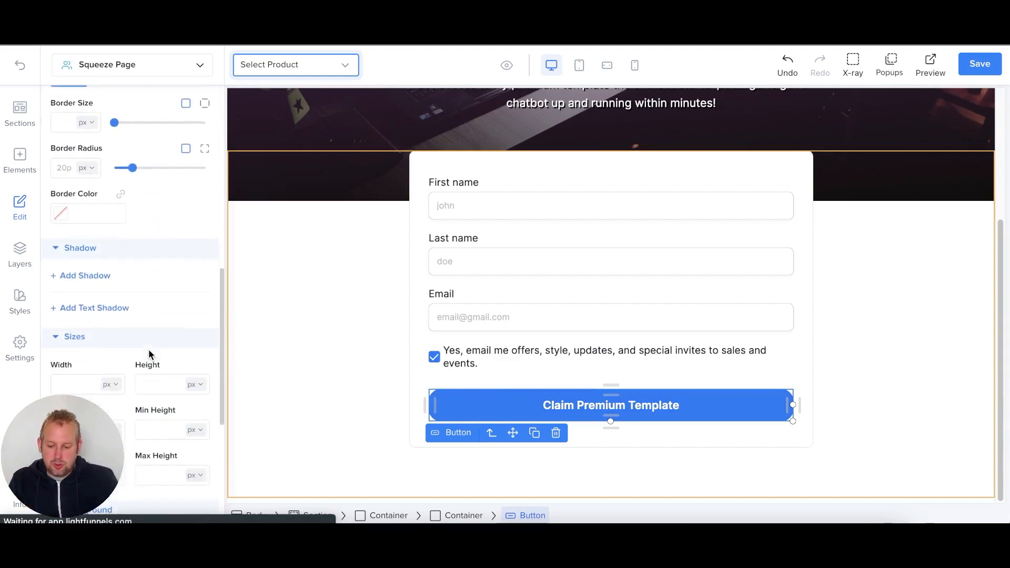
scroll(132, 315, "down", 3)
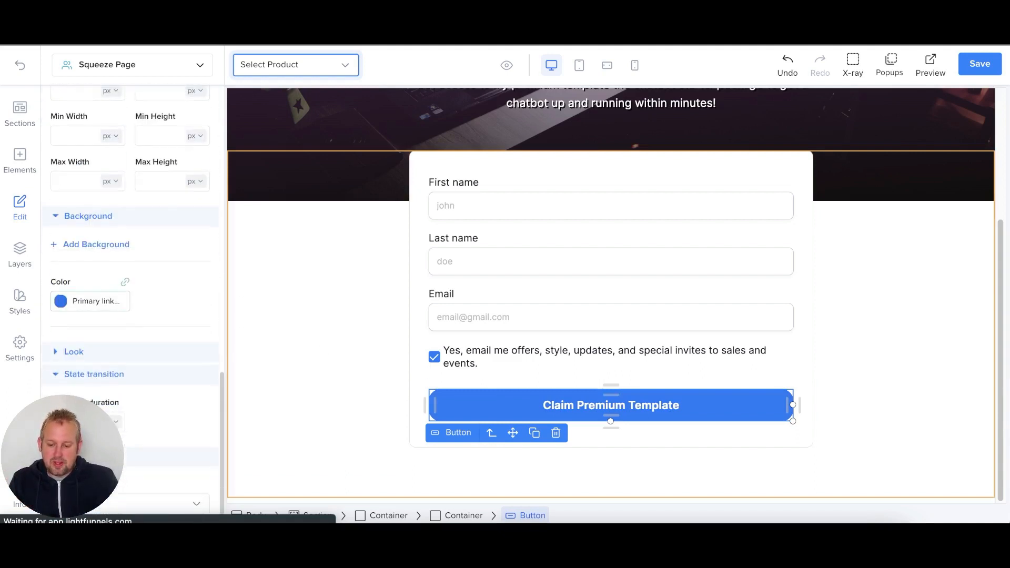
- Make the Claim Premium Template button's background colour purple #6604F9
left_click(57, 302)
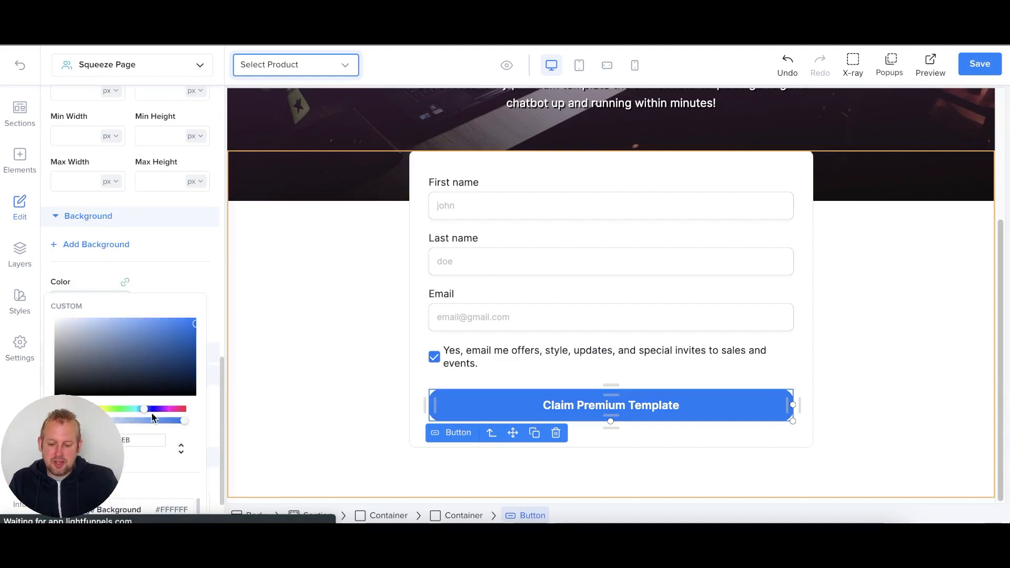
left_click_drag(147, 412, 160, 410)
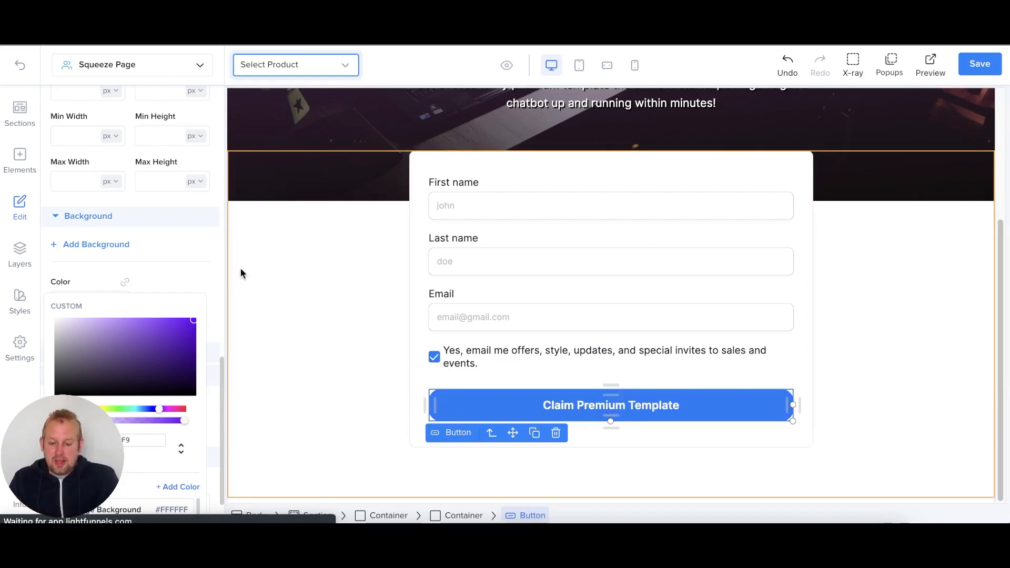
left_click(197, 256)
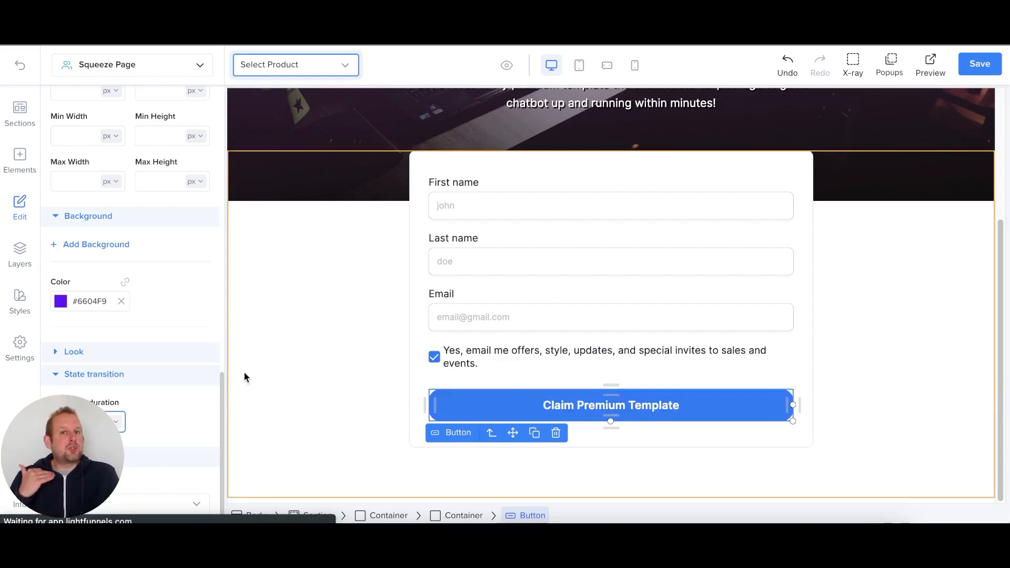
- Apply the Pulse animation to the Claim Premium Template button
left_click(143, 456)
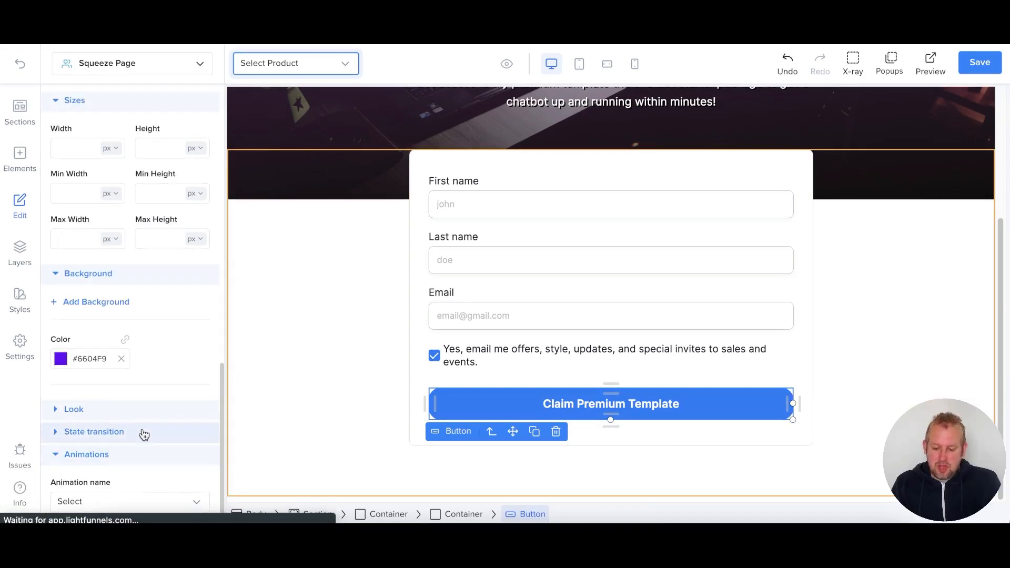
left_click(126, 501)
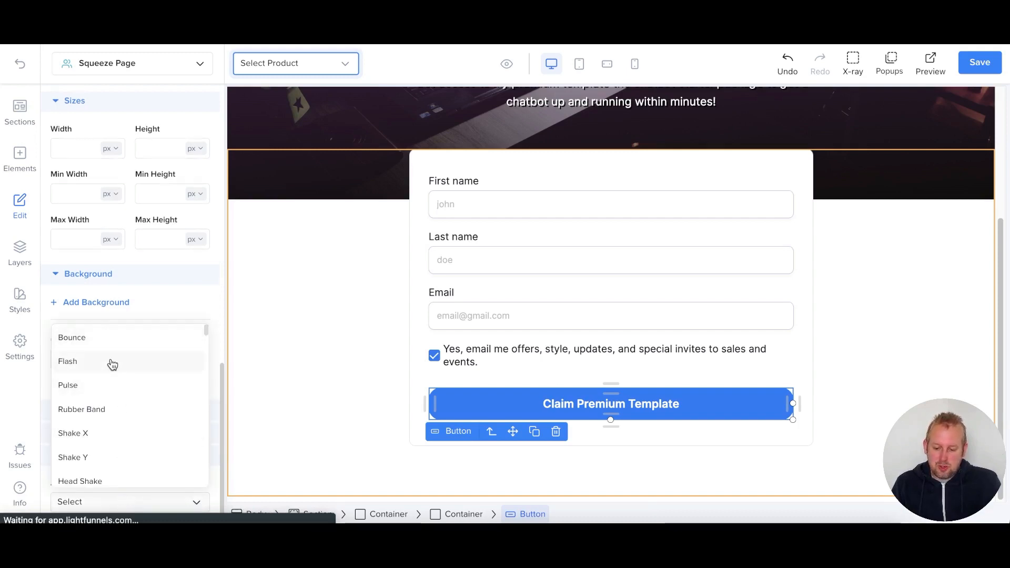
left_click(121, 394)
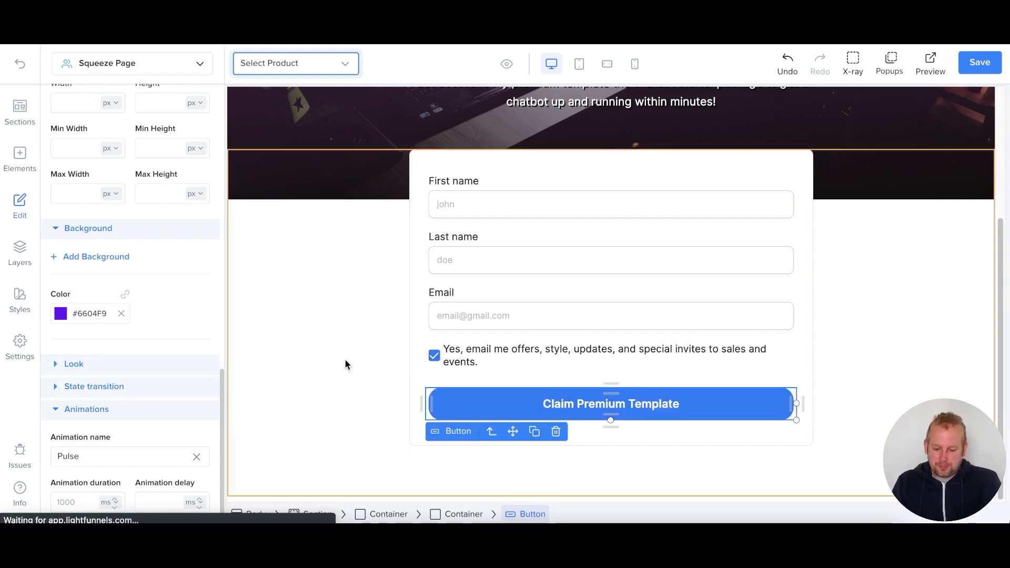
left_click(413, 165)
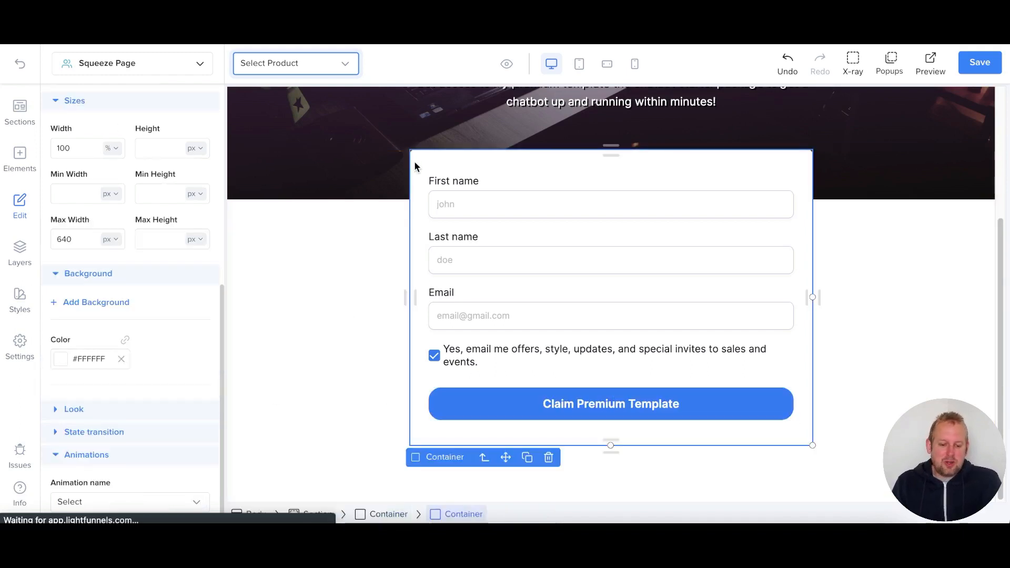
- Review the form container's white background, 10 px rounded corners and 640 px maximum width
scroll(480, 330, "up", 1)
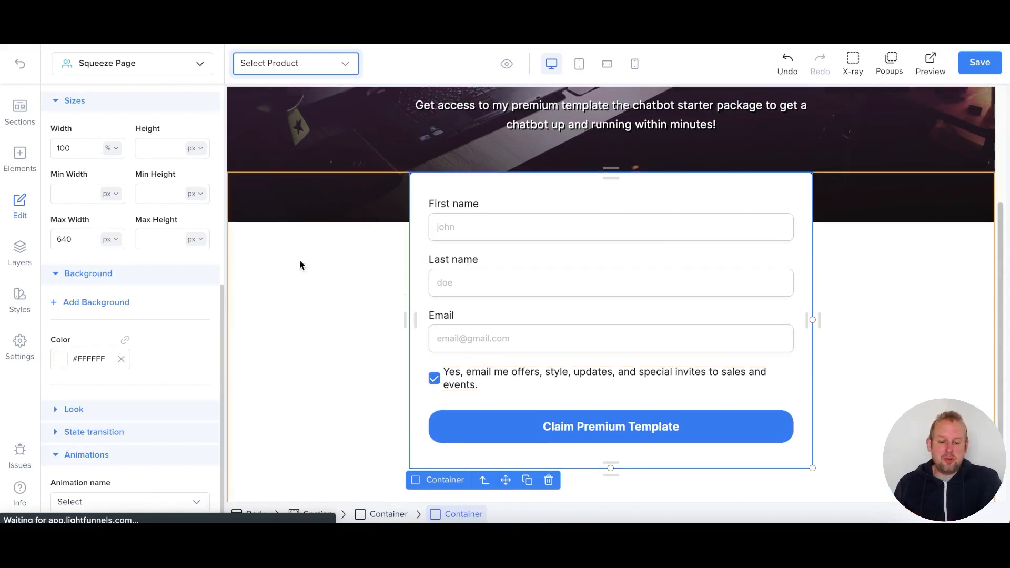
scroll(285, 355, "up", 3)
scroll(285, 359, "down", 1)
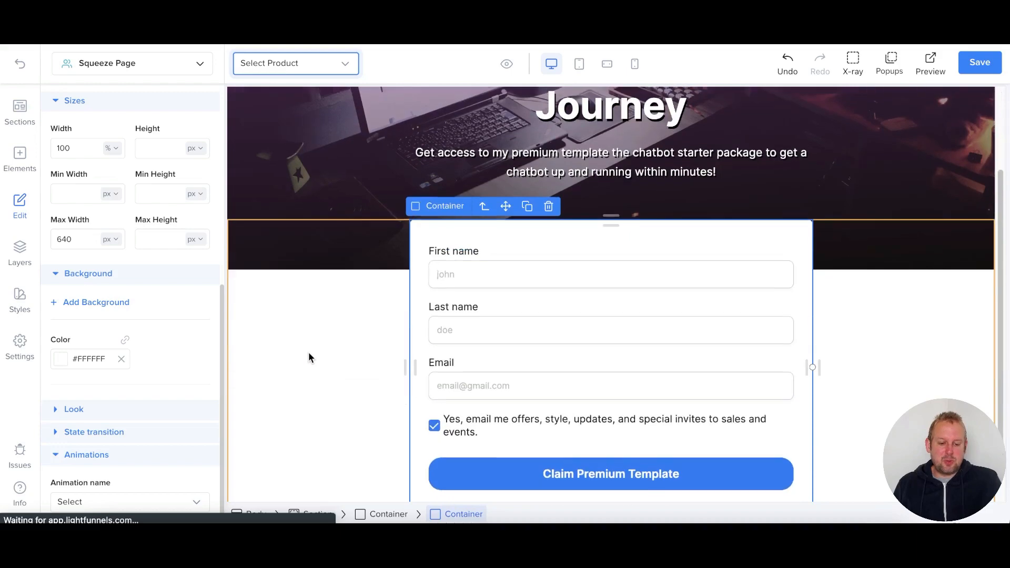
scroll(309, 356, "up", 4)
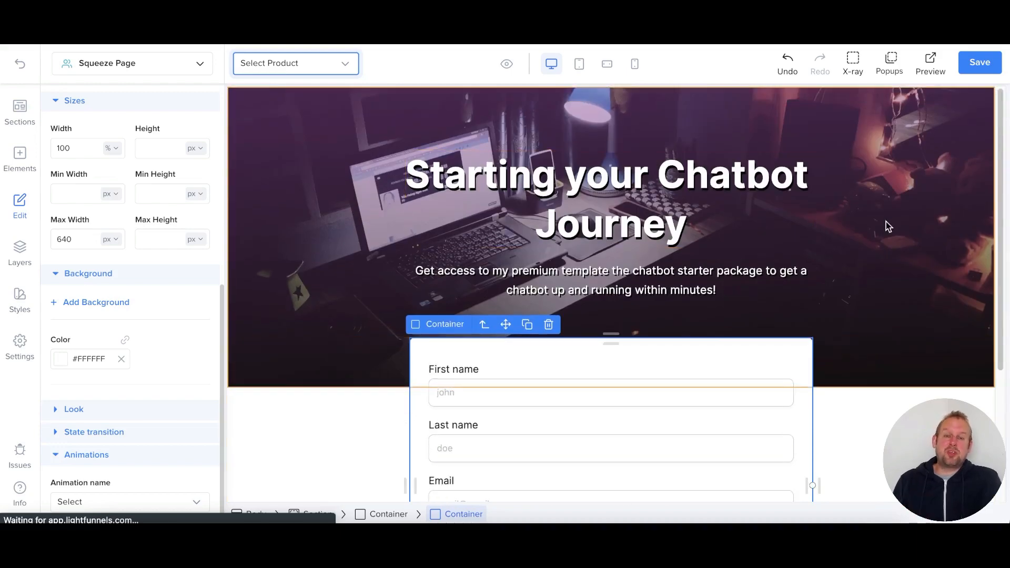
scroll(879, 405, "down", 3)
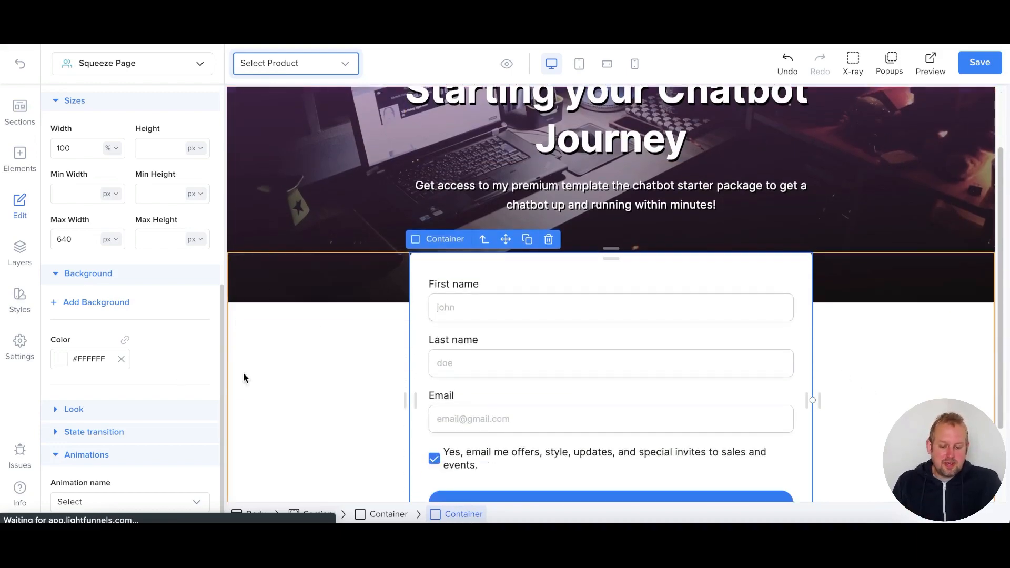
scroll(254, 389, "down", 4)
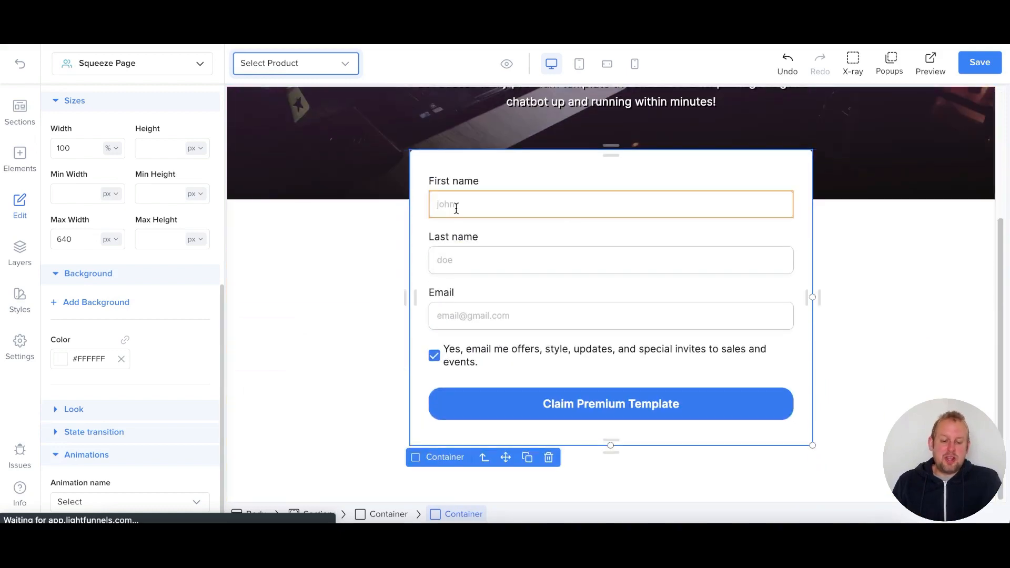
scroll(113, 160, "up", 7)
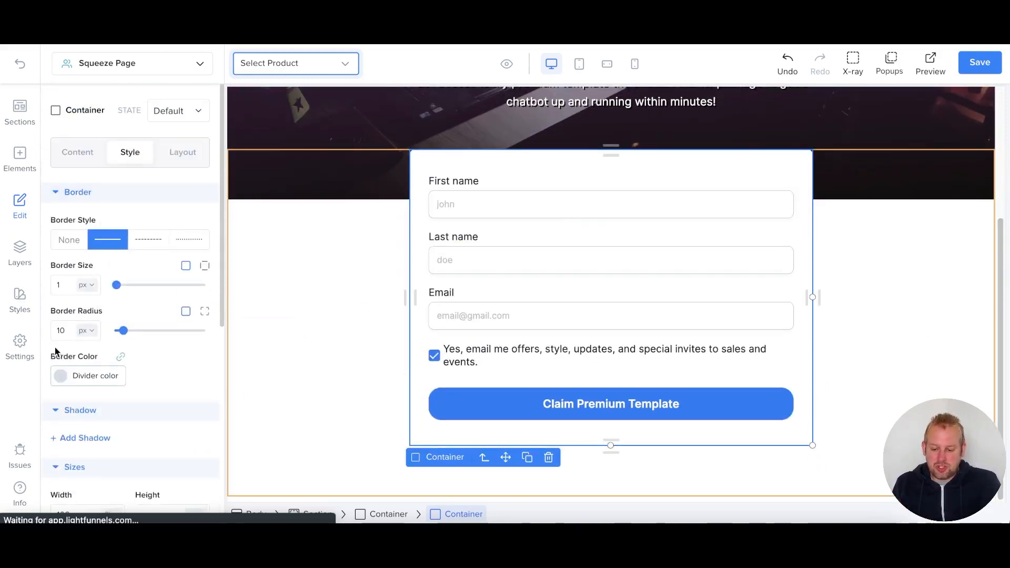
scroll(56, 351, "down", 3)
scroll(56, 351, "down", 8)
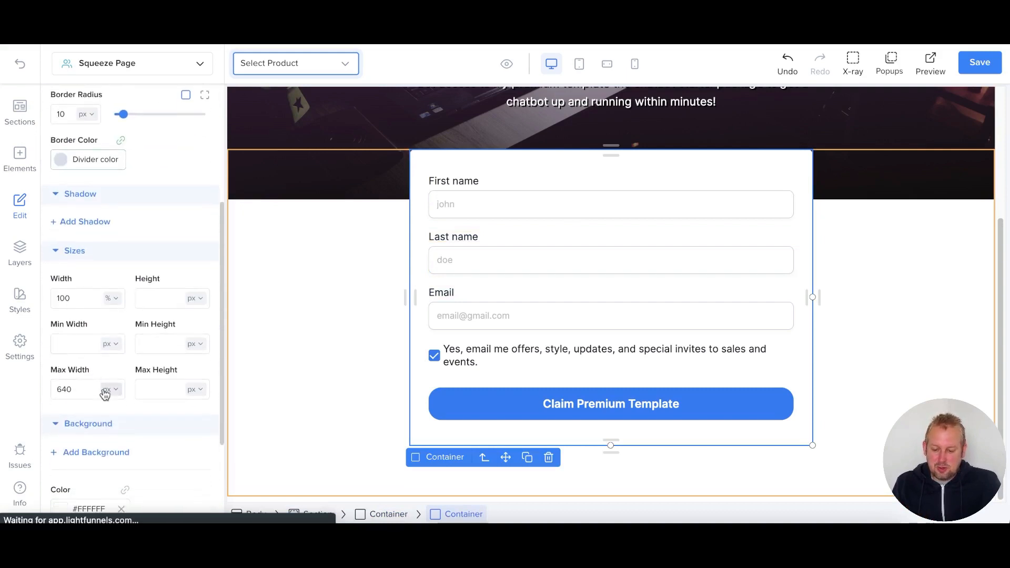
scroll(99, 339, "up", 3)
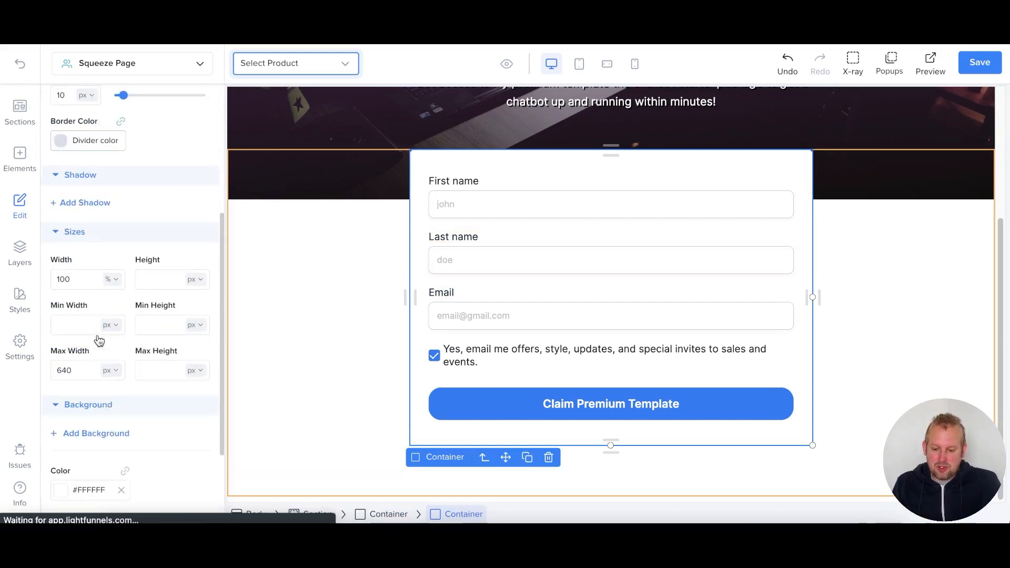
- Add a light grey drop shadow to the form container with an X offset of 2
left_click(80, 203)
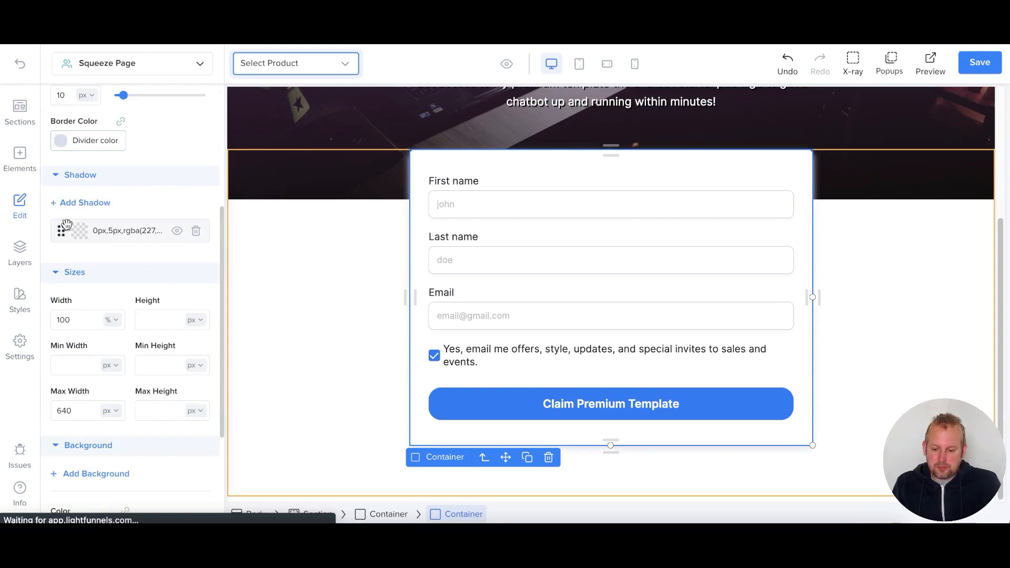
left_click(79, 236)
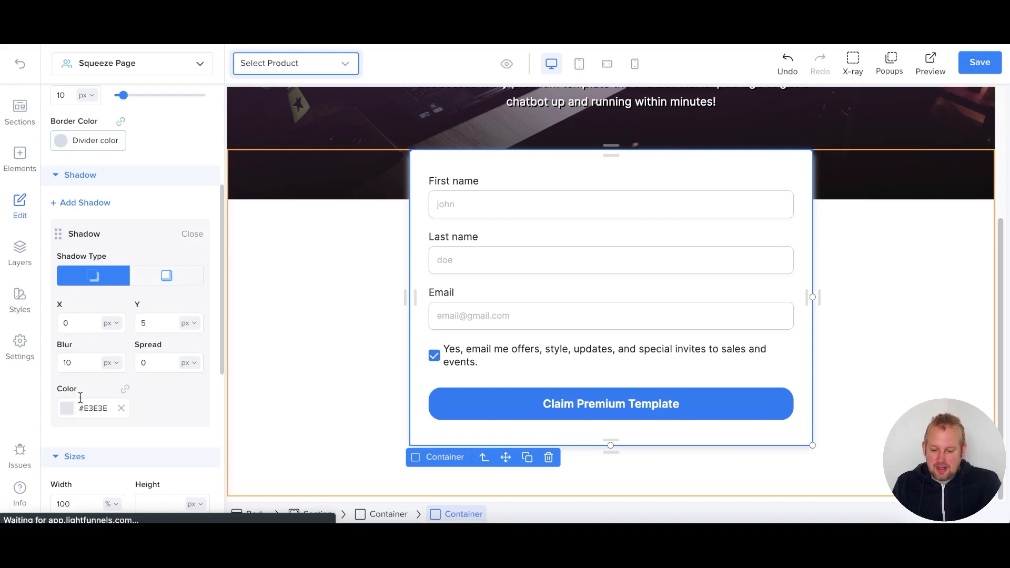
left_click(72, 408)
left_click_drag(65, 428, 59, 442)
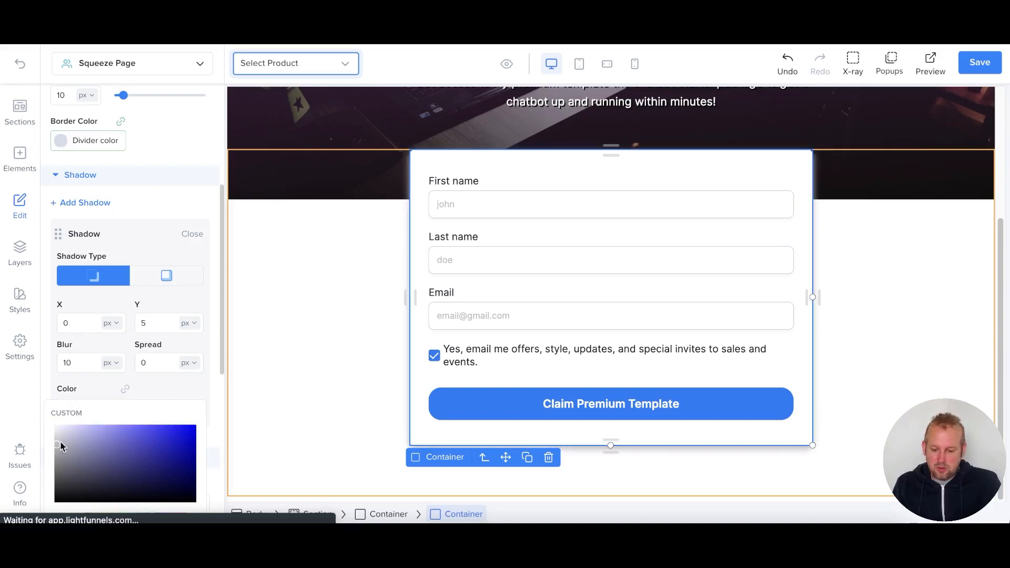
left_click(64, 326)
key("BackSpace")
type("2")
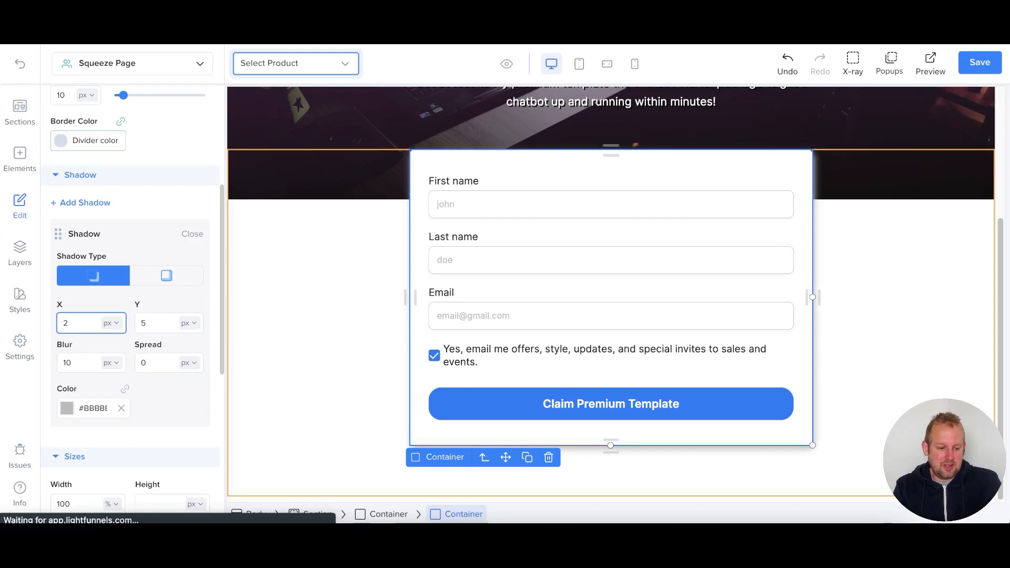
type("2")
key("BackSpace")
key("BackSpace")
type("10")
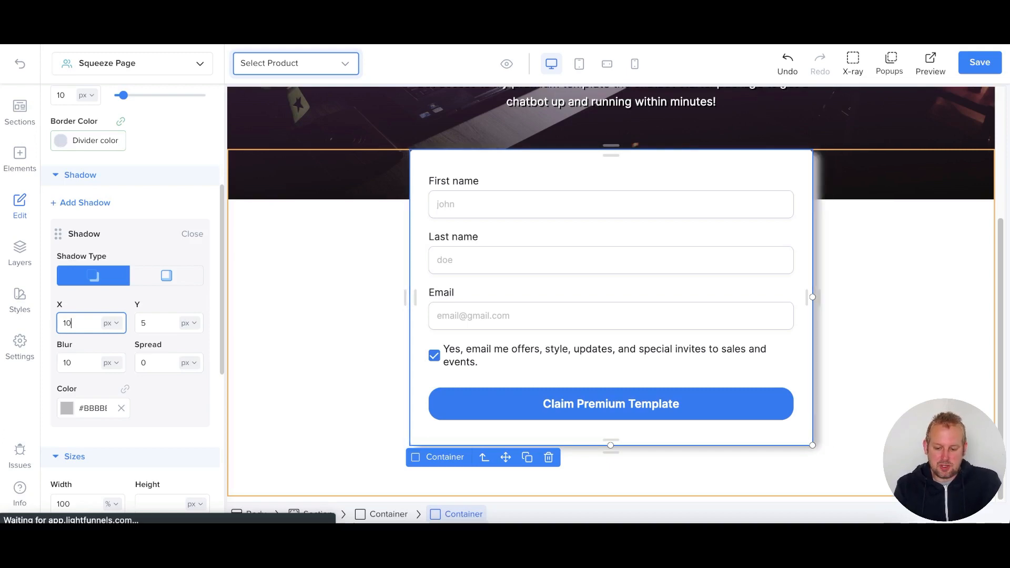
key("BackSpace")
key("BackSpace")
type("2")
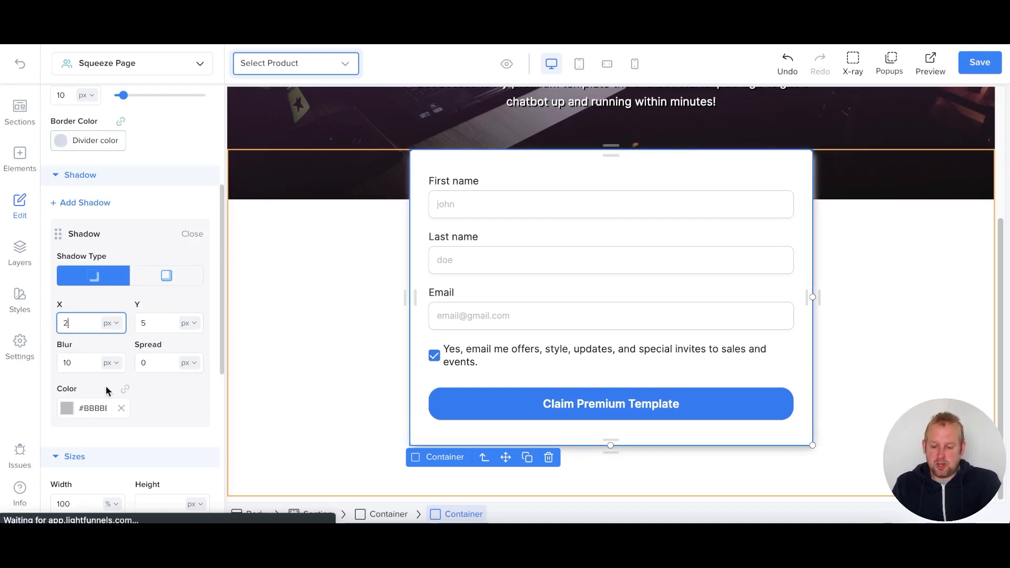
- Darken the shadow to mid grey, set its blur to 5, and save the page
left_click(62, 410)
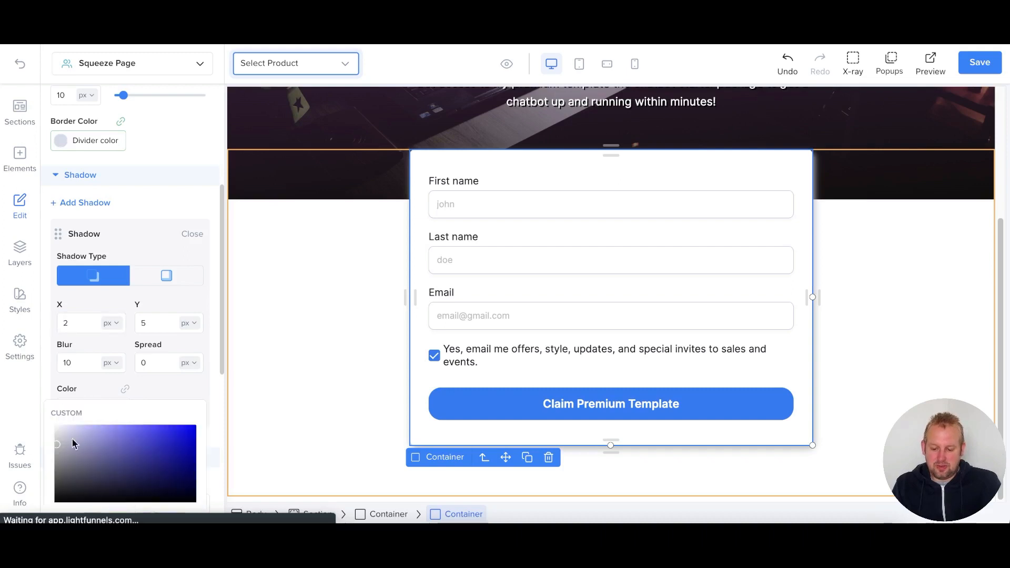
scroll(66, 437, "down", 2)
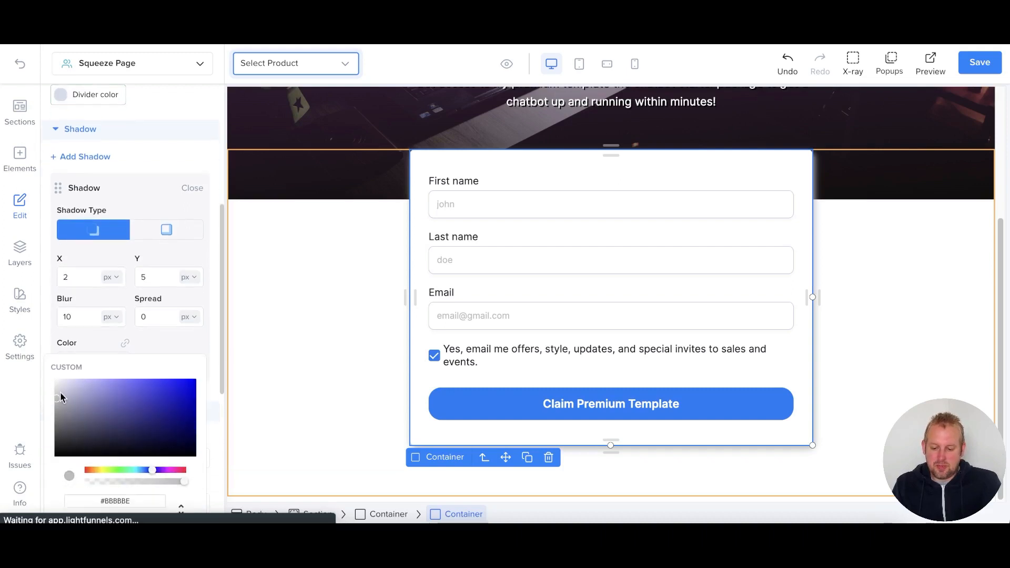
left_click_drag(59, 399, 57, 424)
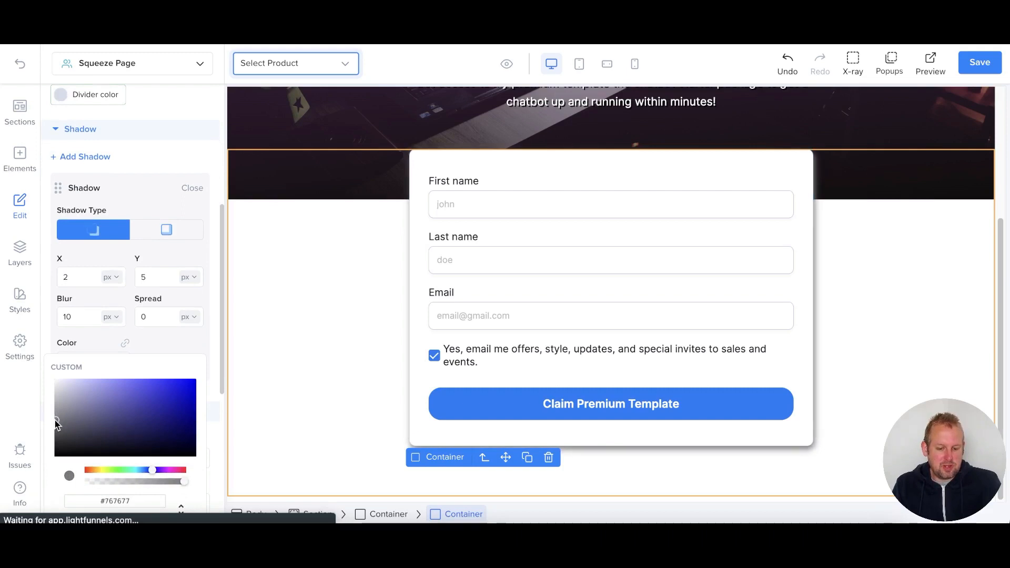
left_click(148, 277)
left_click(82, 276)
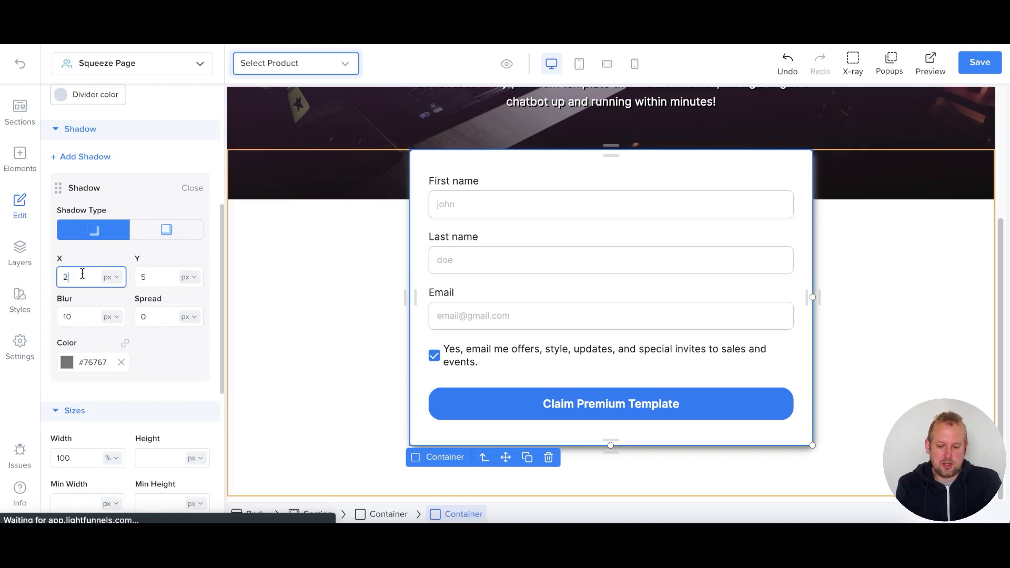
left_click(82, 313)
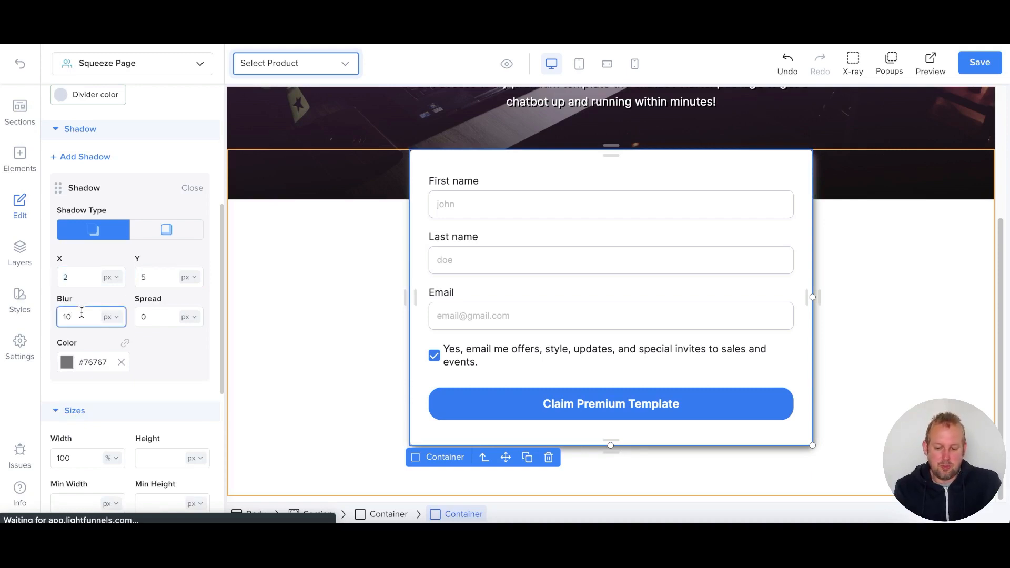
double_click(82, 312)
type("8")
key("BackSpace")
type("5")
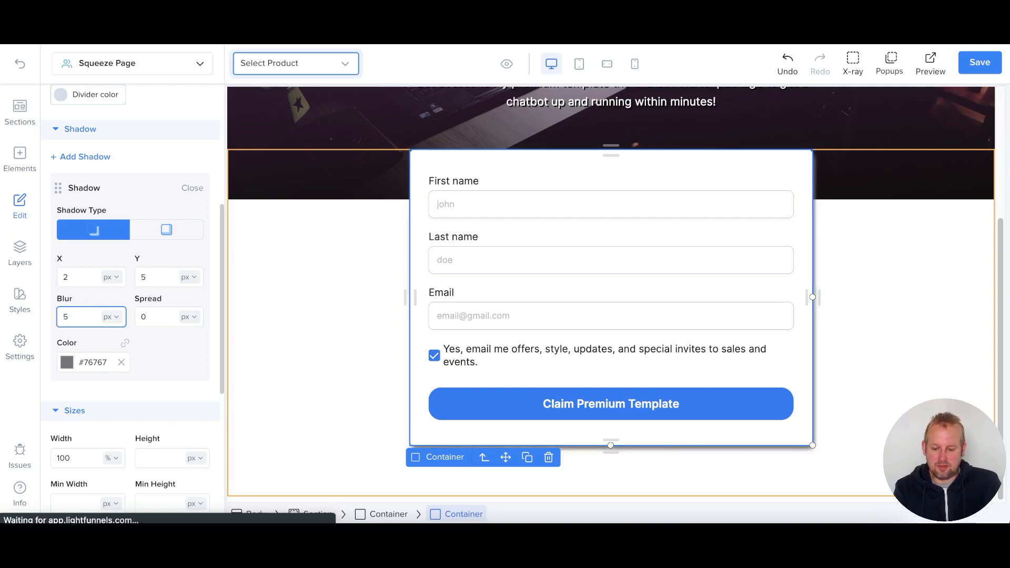
left_click(887, 291)
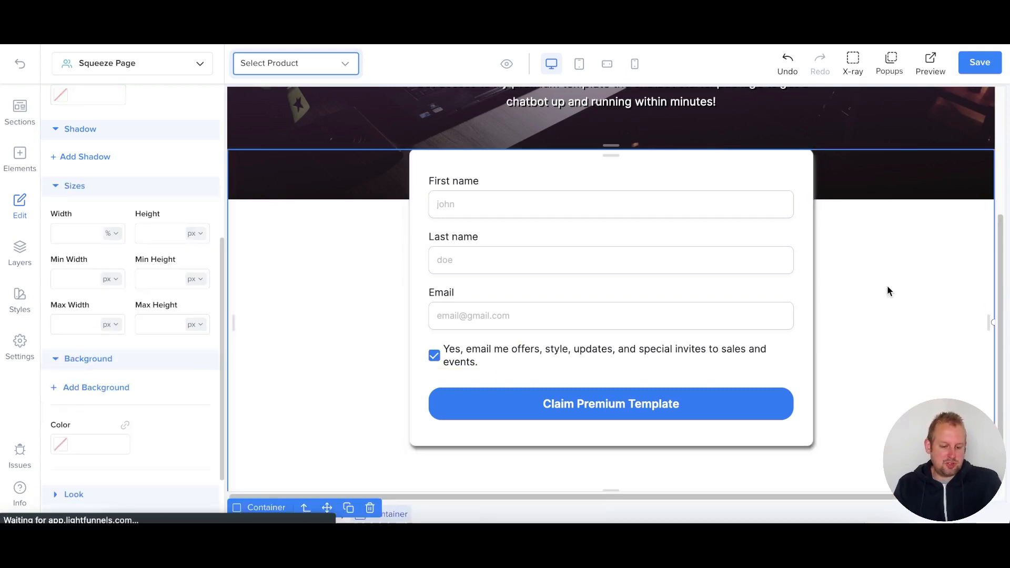
left_click(978, 63)
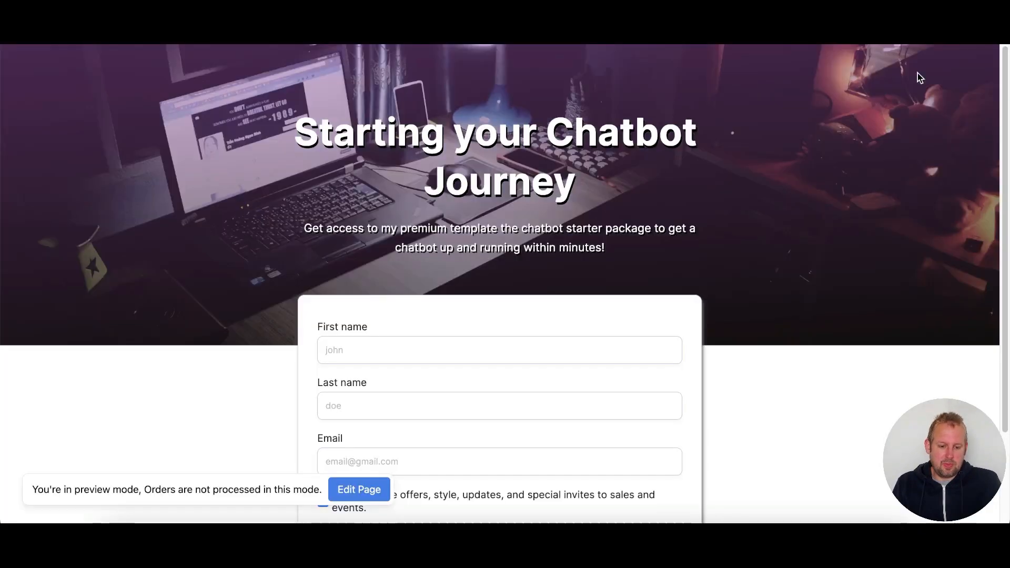
- Scroll the Starting your Chatbot Journey preview to check the heading and sign-up form
scroll(910, 122, "down", 2)
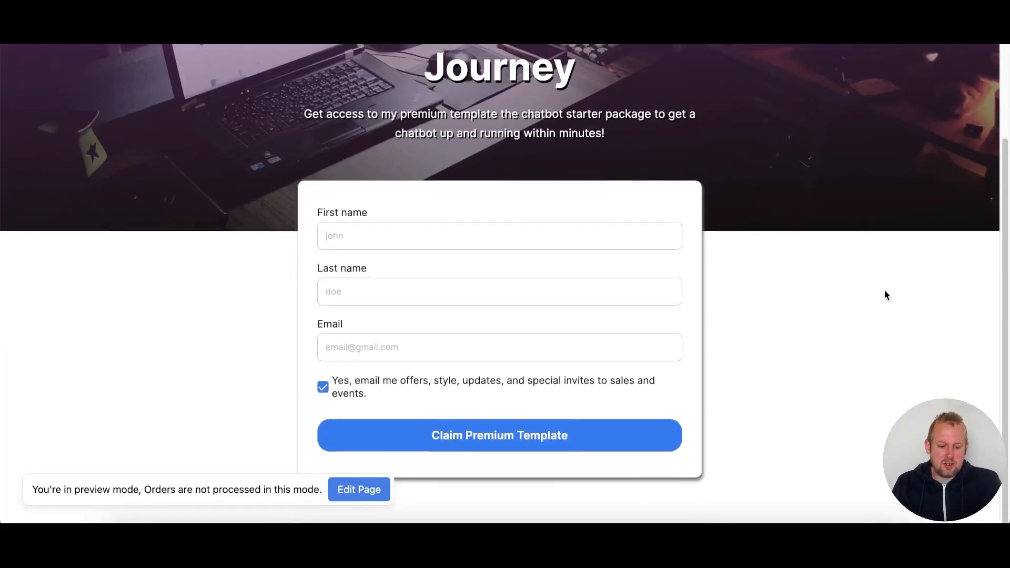
scroll(885, 291, "up", 2)
scroll(884, 292, "down", 2)
scroll(885, 295, "up", 2)
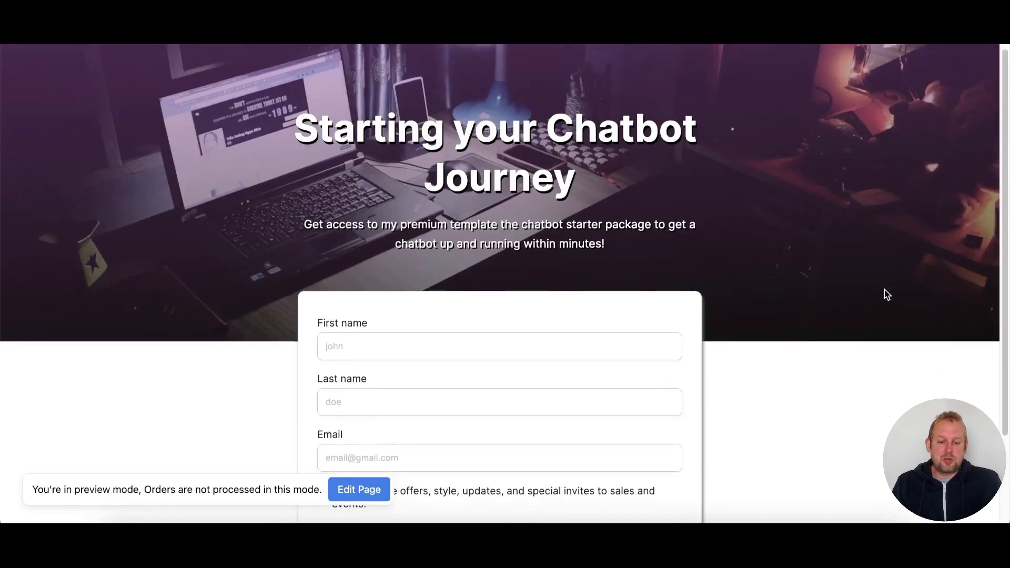
scroll(885, 295, "down", 2)
scroll(888, 282, "up", 2)
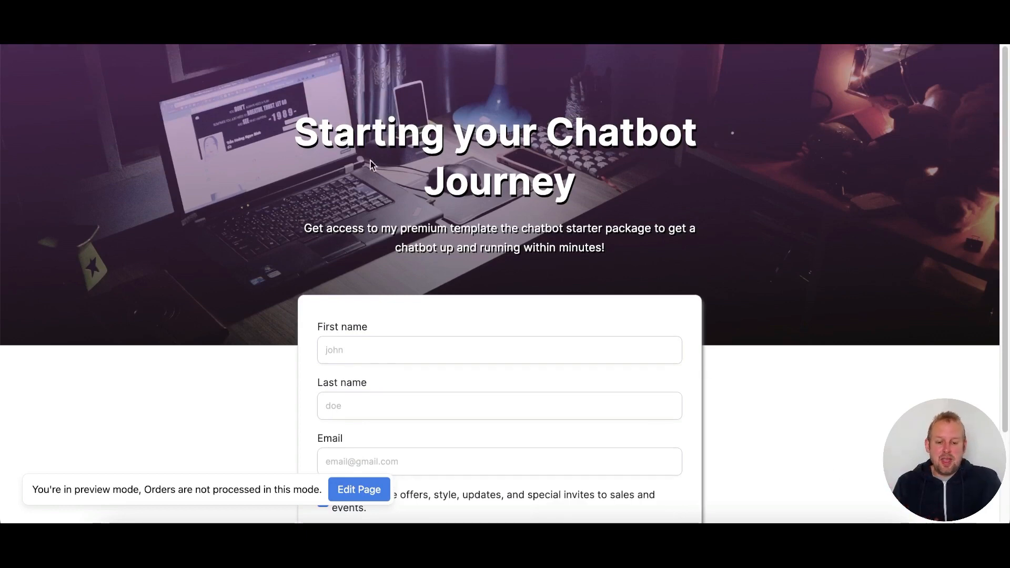
scroll(752, 347, "down", 4)
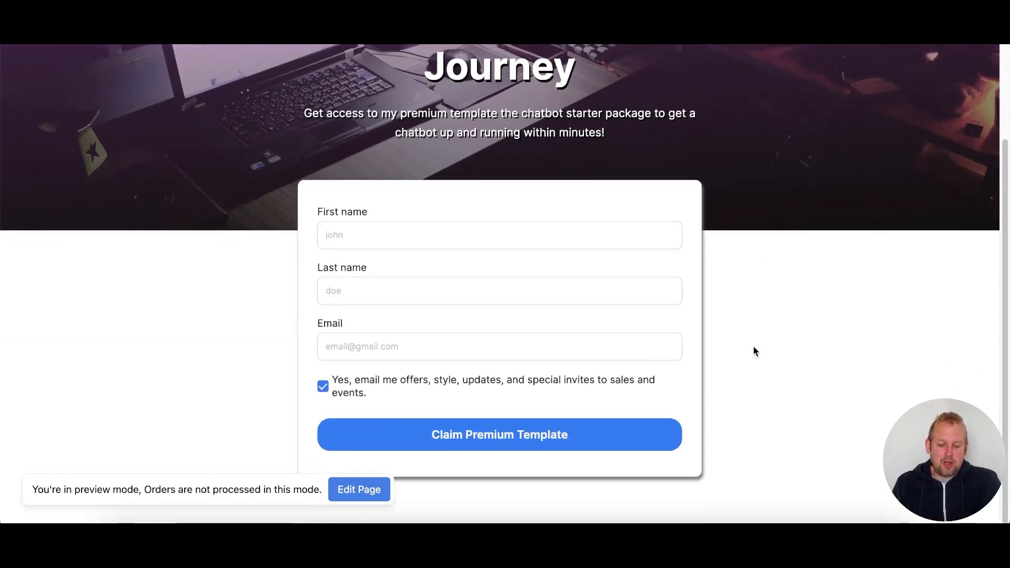
scroll(753, 348, "up", 3)
scroll(753, 351, "down", 2)
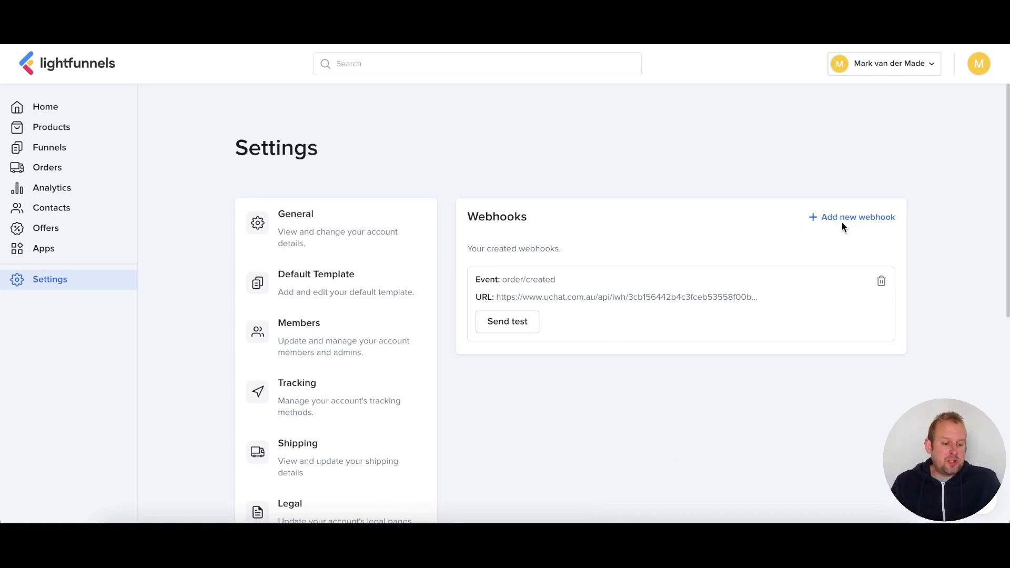
- Start a new webhook with the New sign up event, then switch to the Konnectz tab
left_click(840, 216)
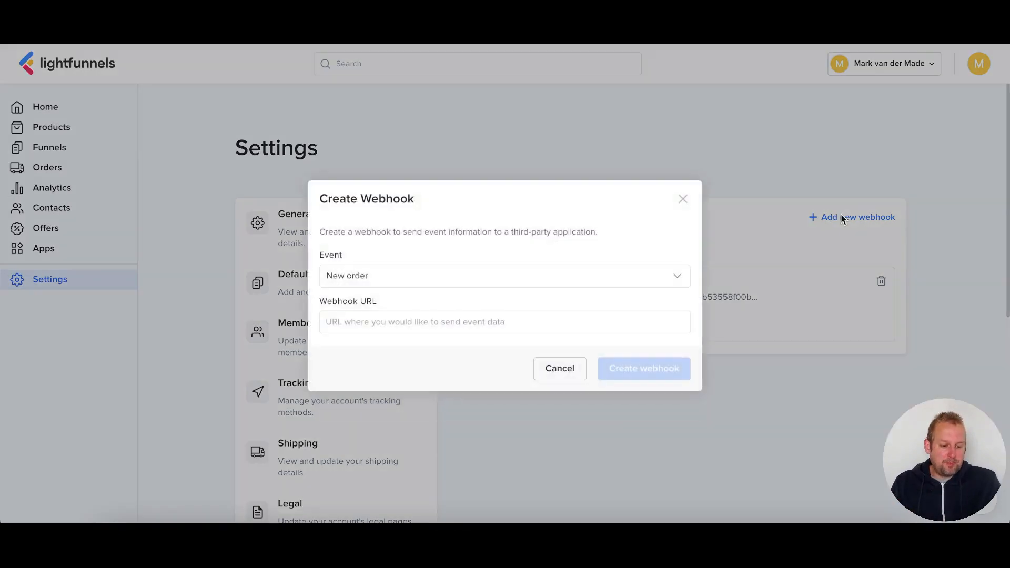
left_click(441, 287)
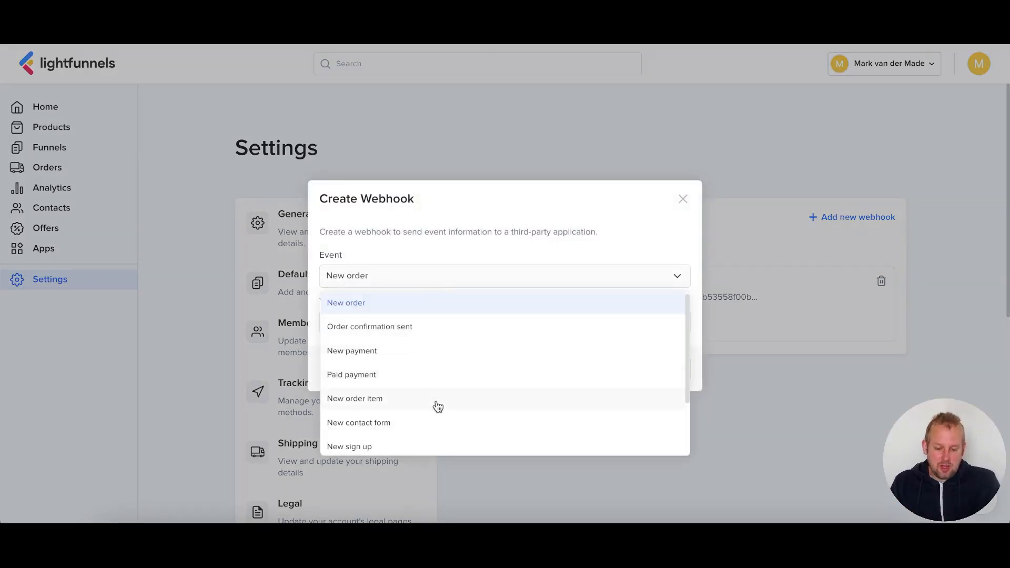
left_click(452, 453)
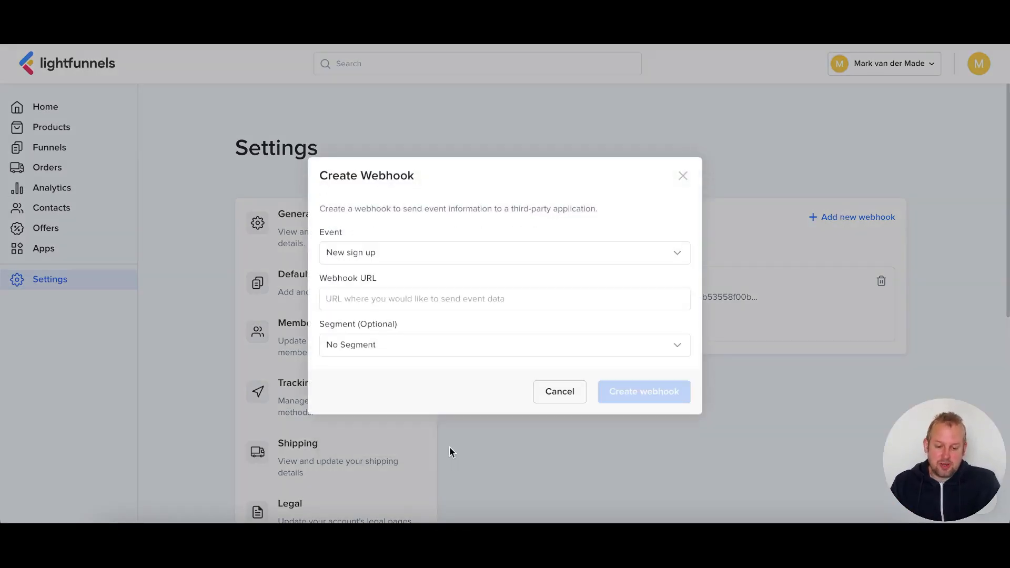
left_click(447, 300)
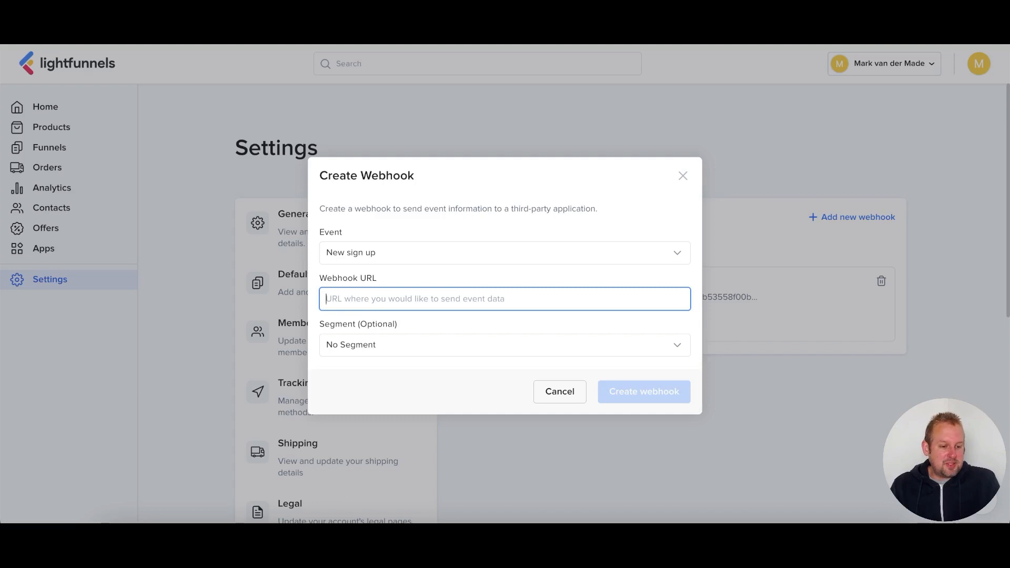
key("ctrl+Tab")
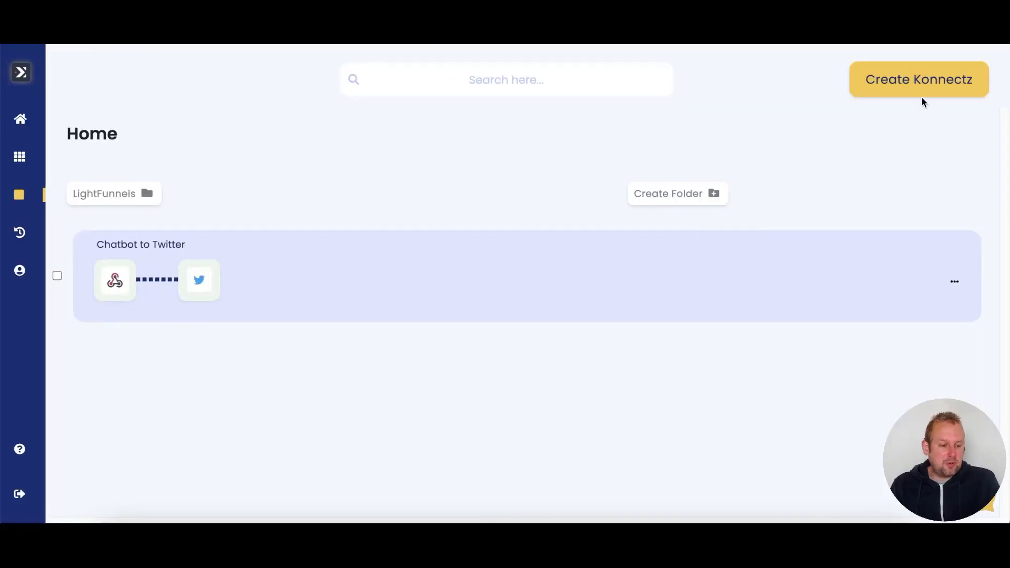
- Create a new Konnectz, place a Webhook trigger on the canvas, and copy its URL
left_click(920, 93)
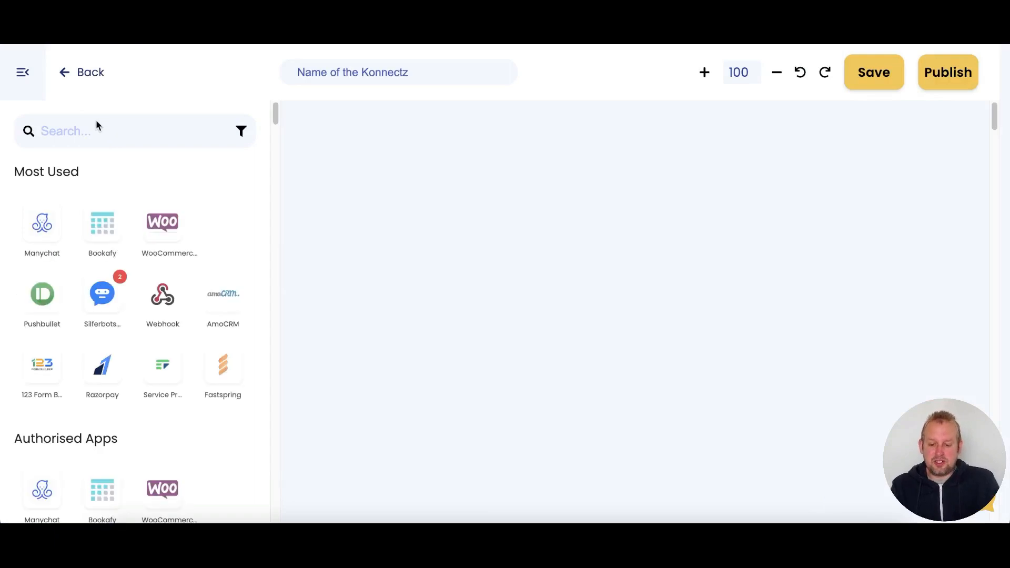
left_click_drag(169, 308, 429, 271)
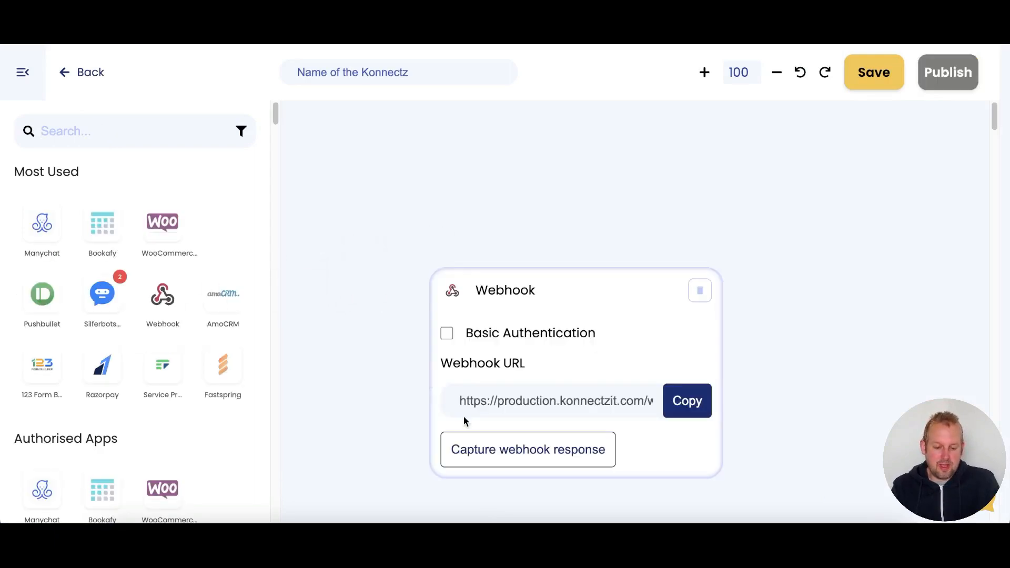
left_click_drag(532, 307, 432, 176)
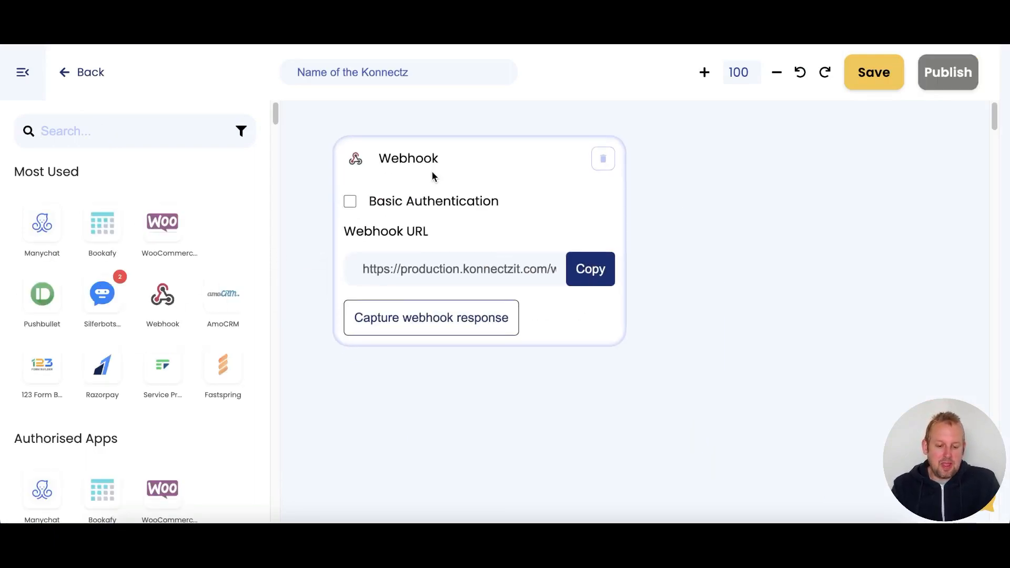
left_click(591, 271)
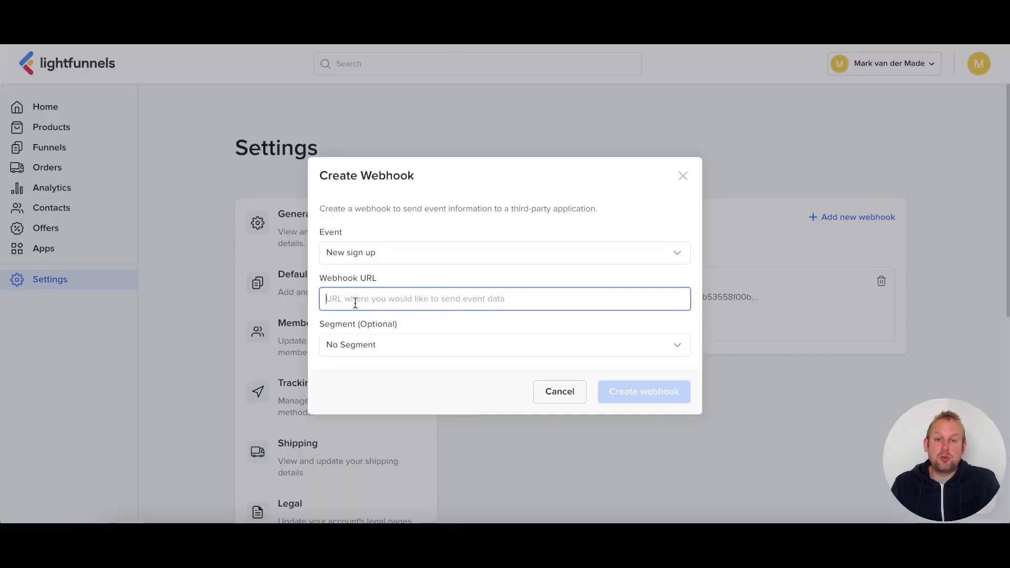
- Paste the Konnectz webhook URL and create the New sign up webhook
key("ctrl+v")
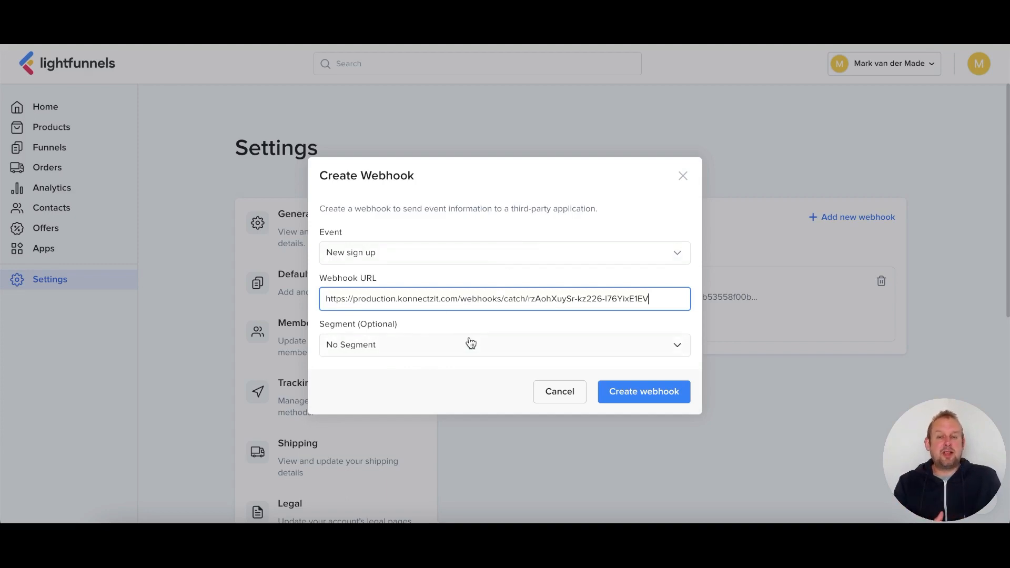
left_click(645, 391)
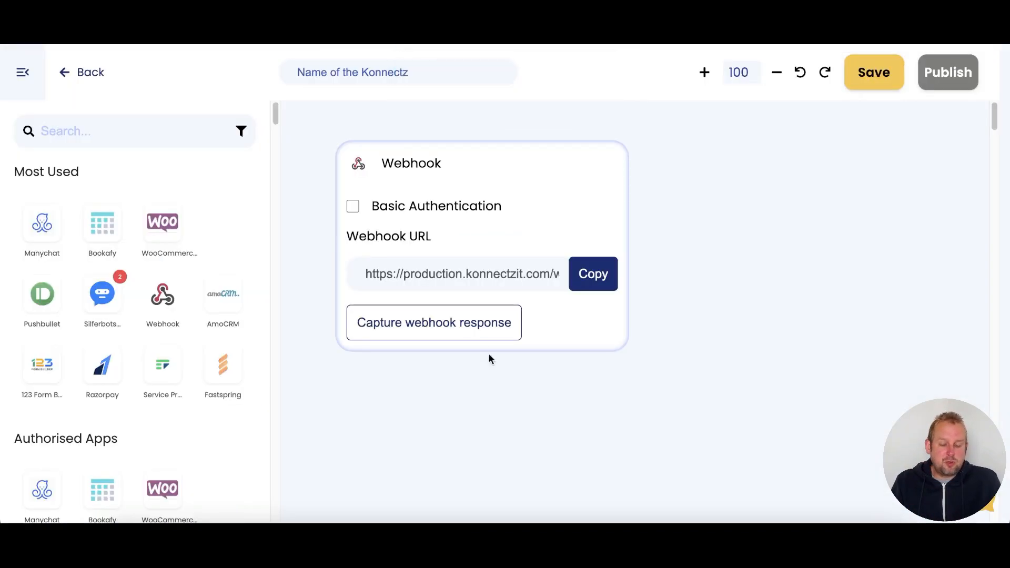
- Capture sample sign-up data (Email, First_name, Last_name, Created_at) in the Webhook trigger
left_click(442, 333)
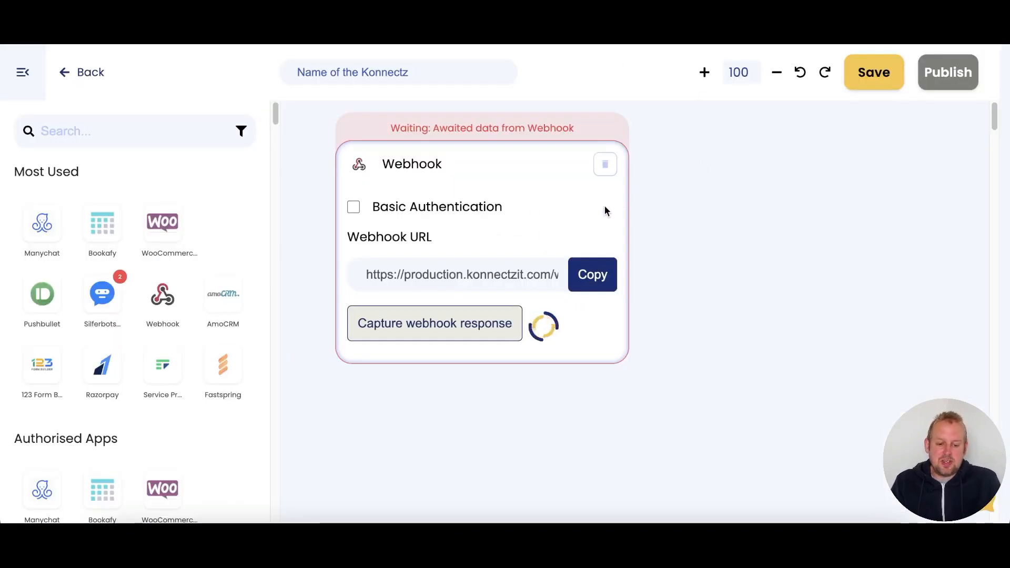
scroll(601, 207, "down", 5)
scroll(622, 262, "up", 5)
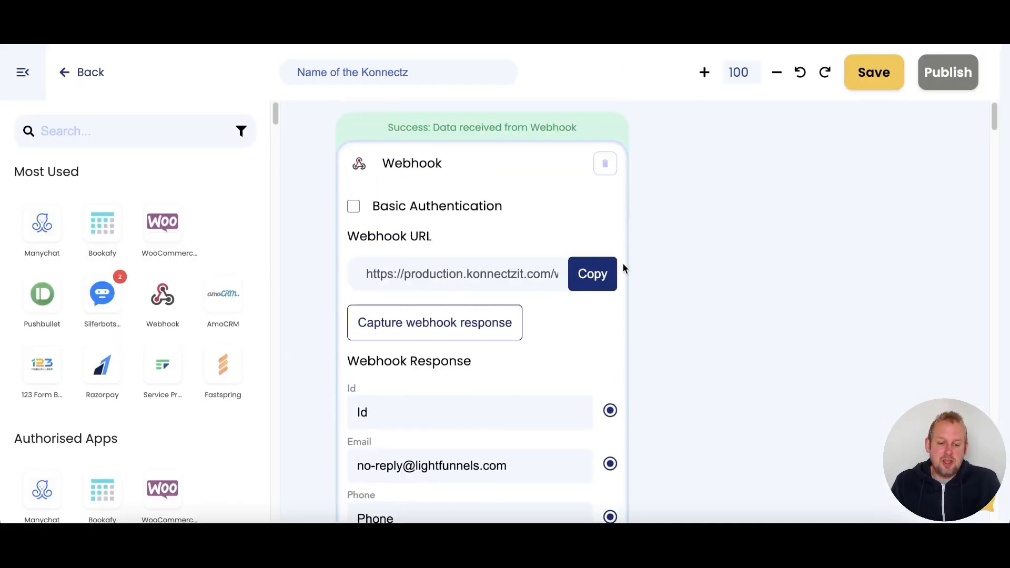
scroll(664, 281, "down", 4)
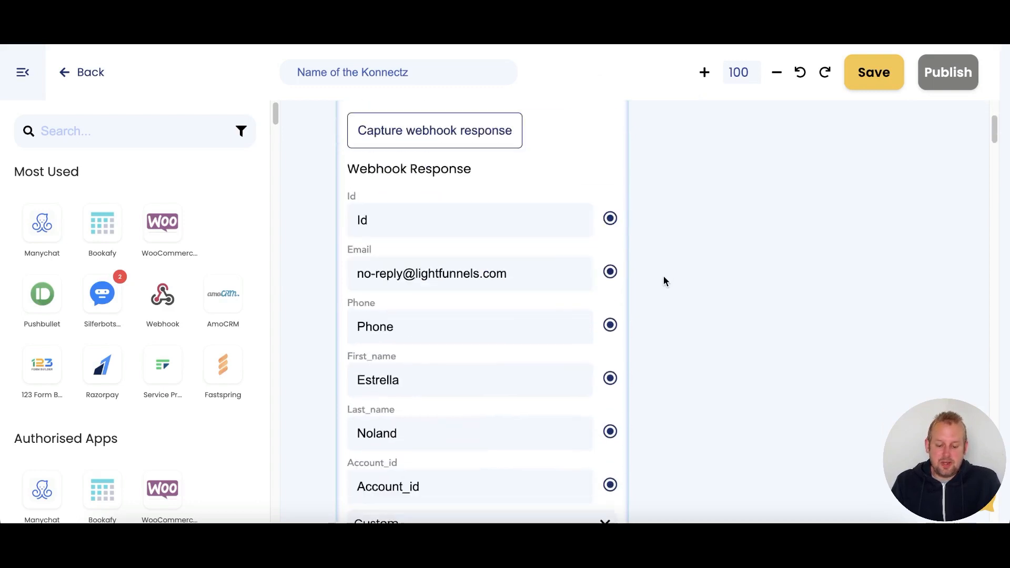
scroll(664, 277, "down", 6)
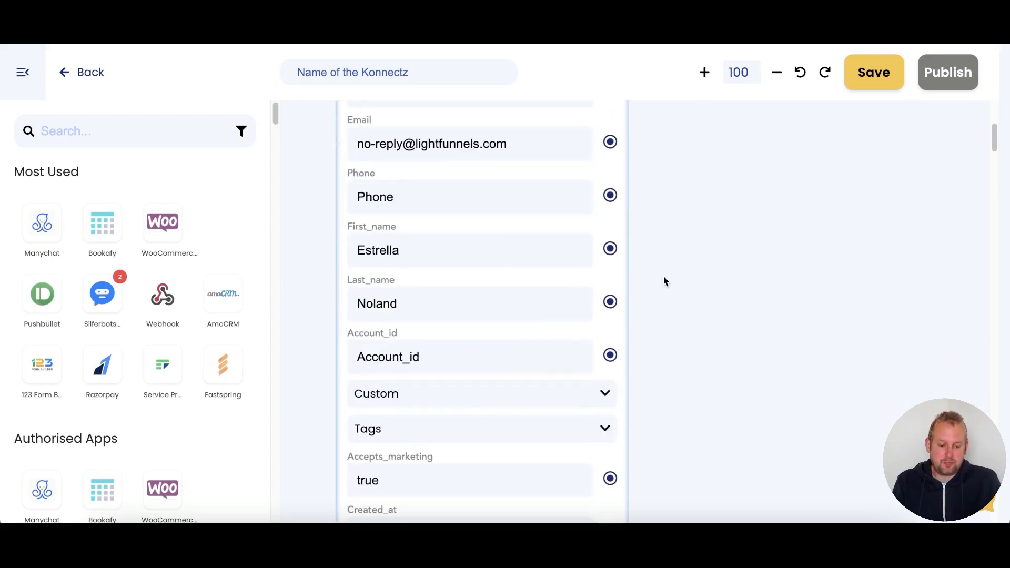
scroll(664, 281, "up", 7)
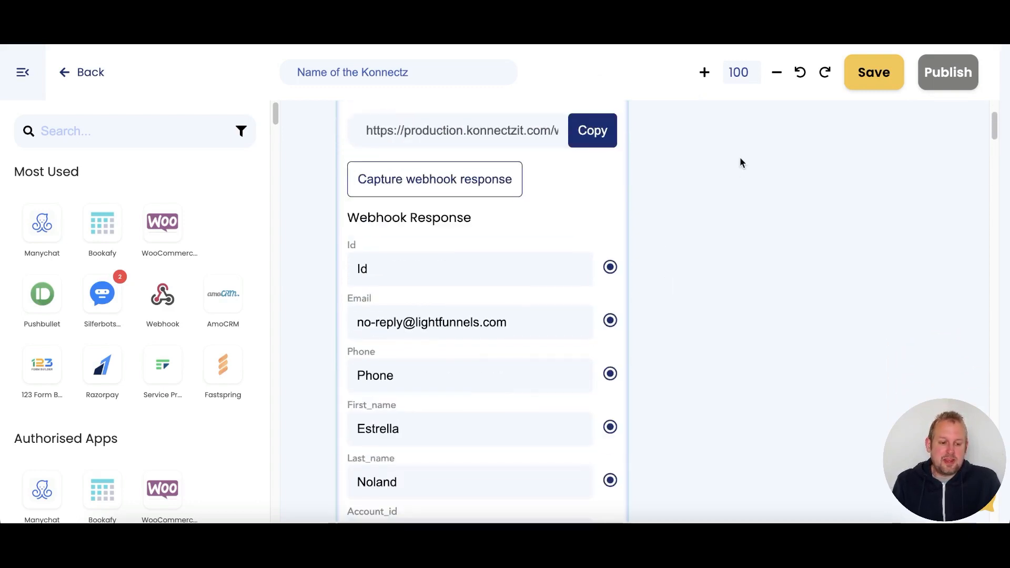
- Zoom out to fit the Webhook card in view and bring up the app list
left_click(778, 74)
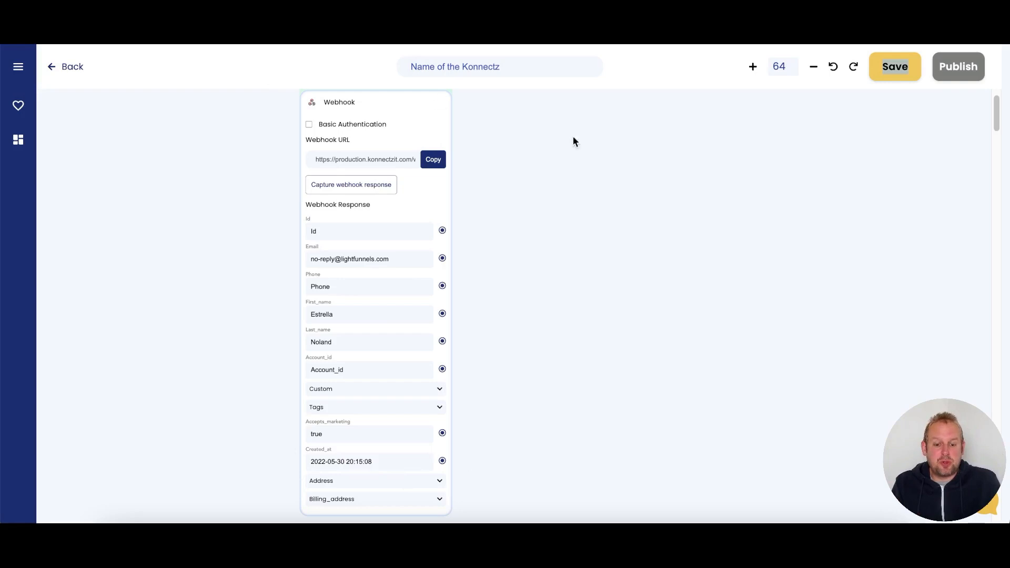
left_click_drag(601, 200, 510, 202)
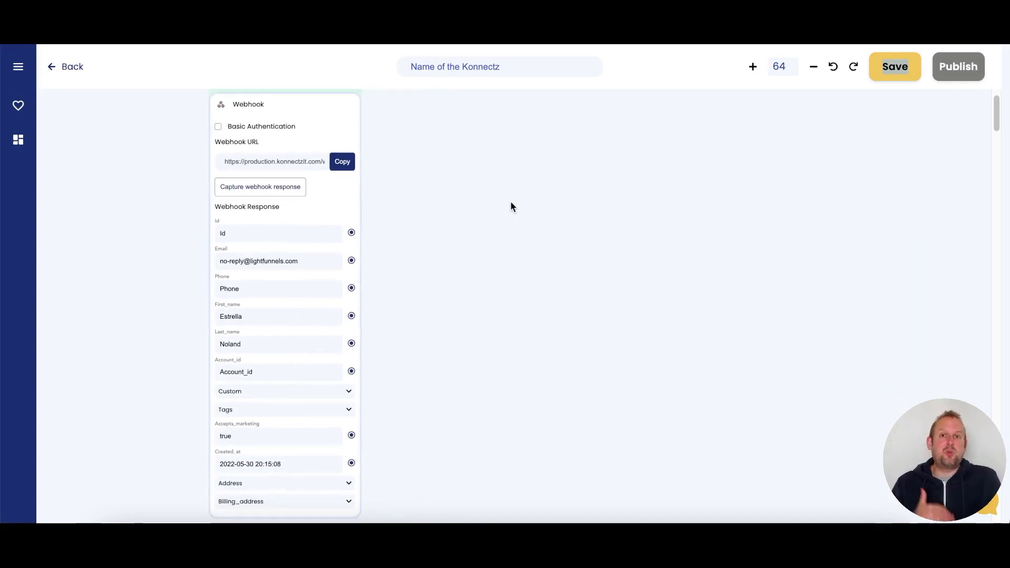
left_click_drag(266, 112, 484, 133)
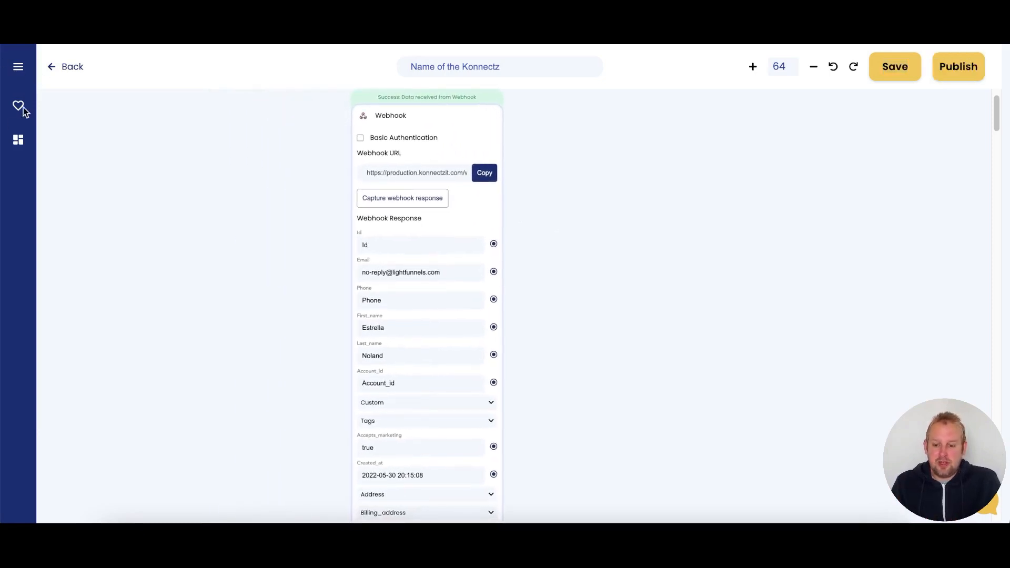
left_click(21, 68)
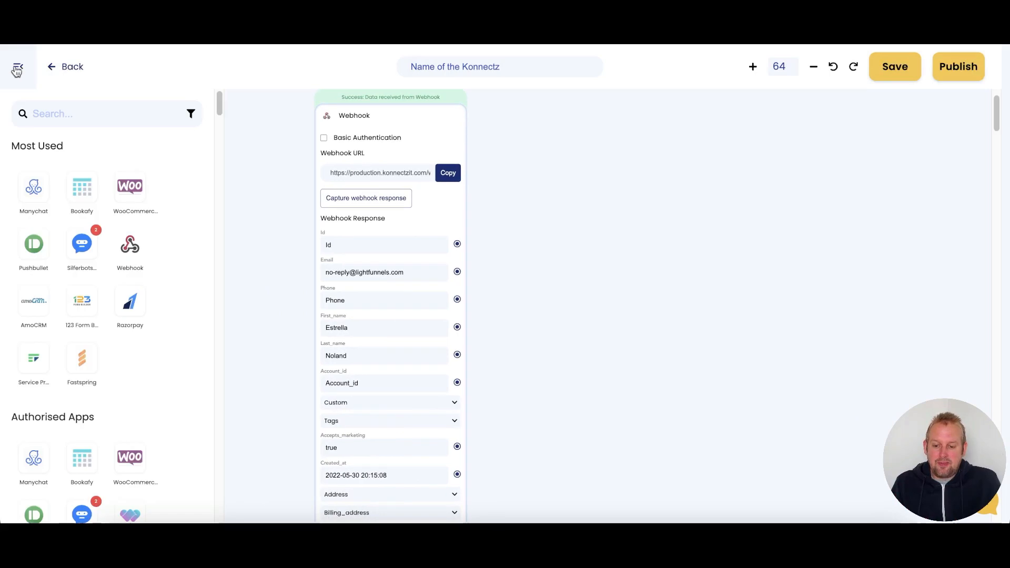
- Add a Google Sheet step after the webhook with the Create Spreadsheet Row action
left_click(76, 116)
type("google")
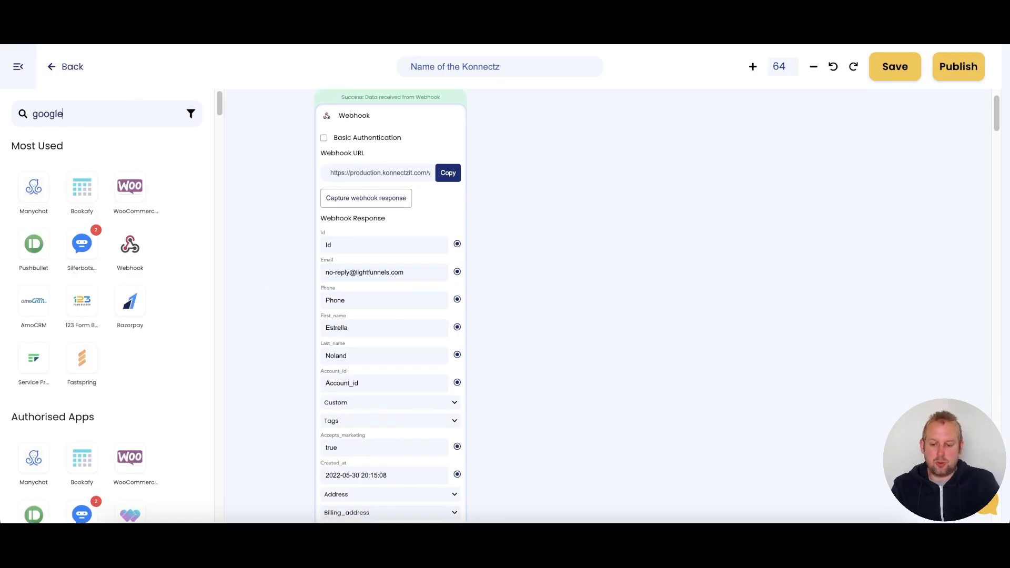
left_click_drag(34, 187, 637, 176)
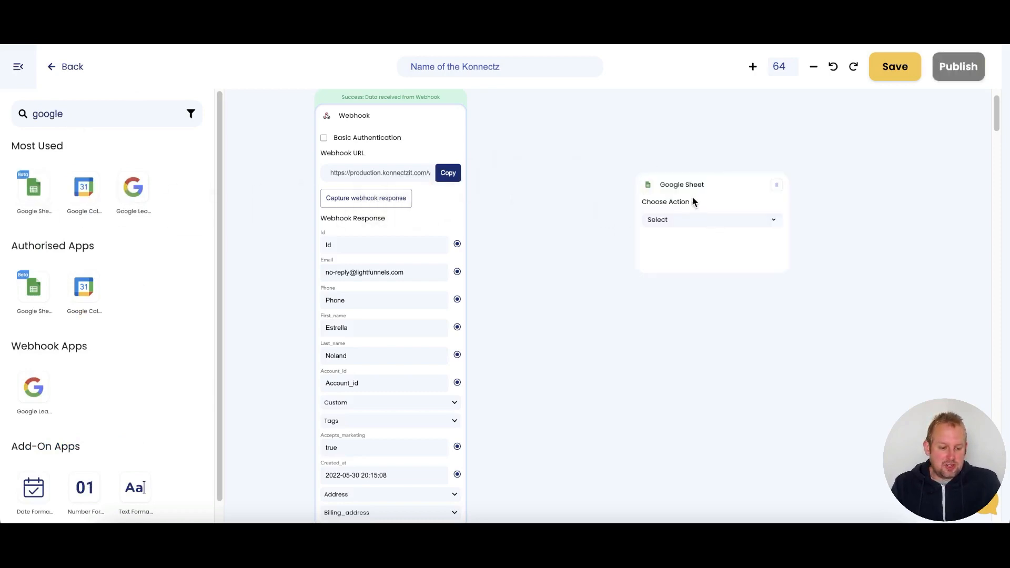
left_click(684, 220)
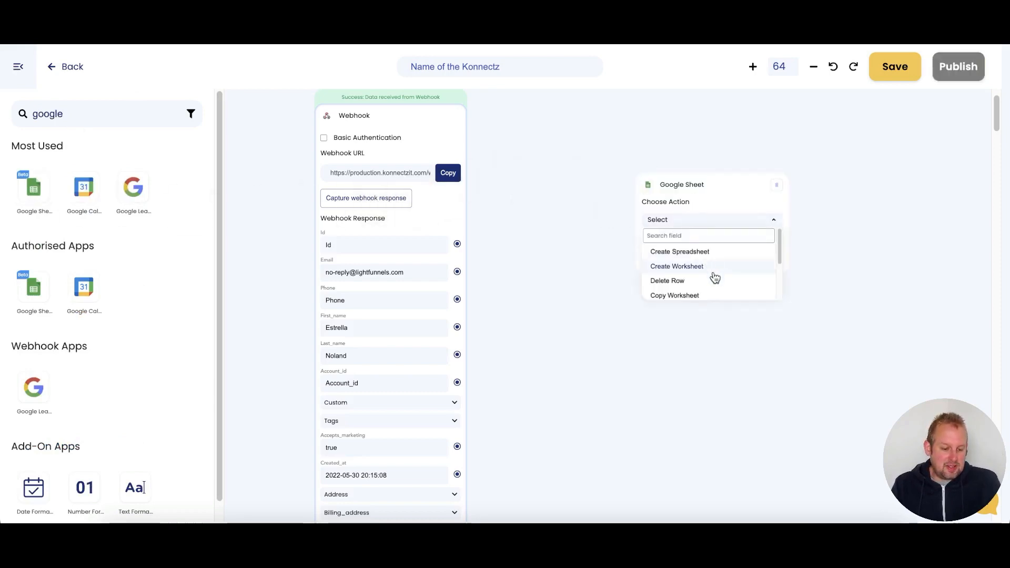
scroll(714, 277, "down", 4)
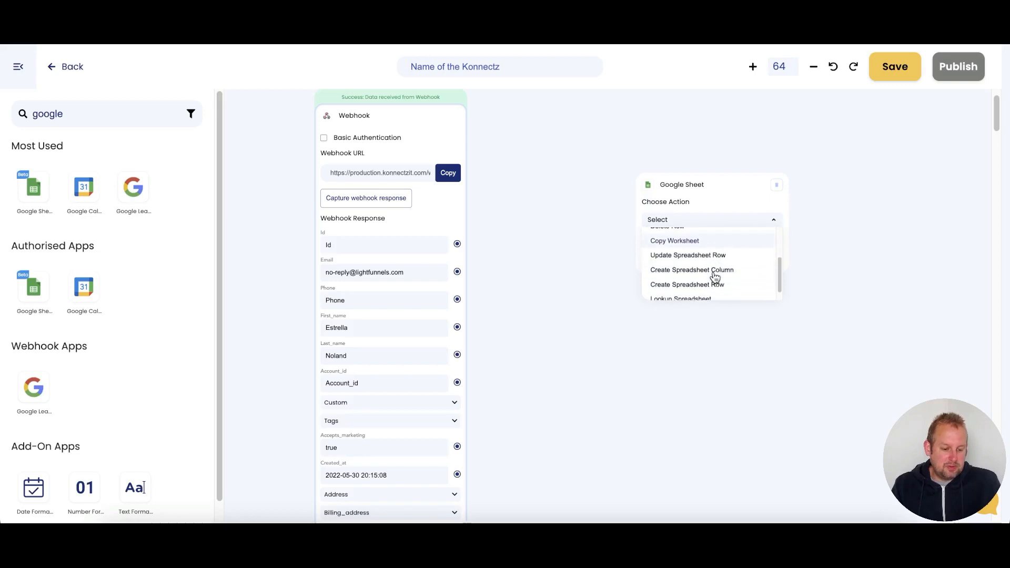
left_click(713, 274)
left_click_drag(665, 181, 513, 91)
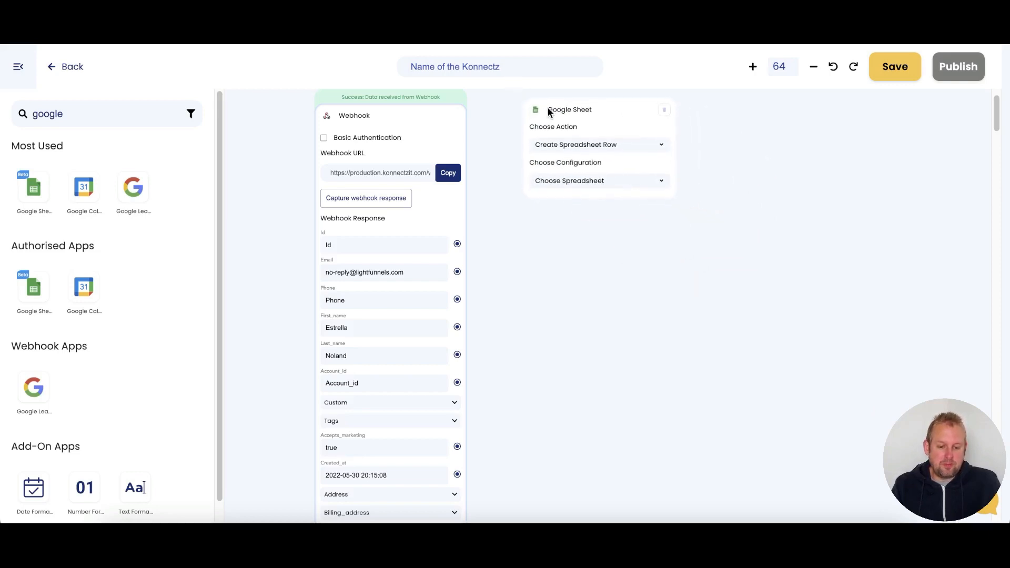
- Point the step at the main chatbot spreadsheet's Lead signups sheet
left_click(598, 181)
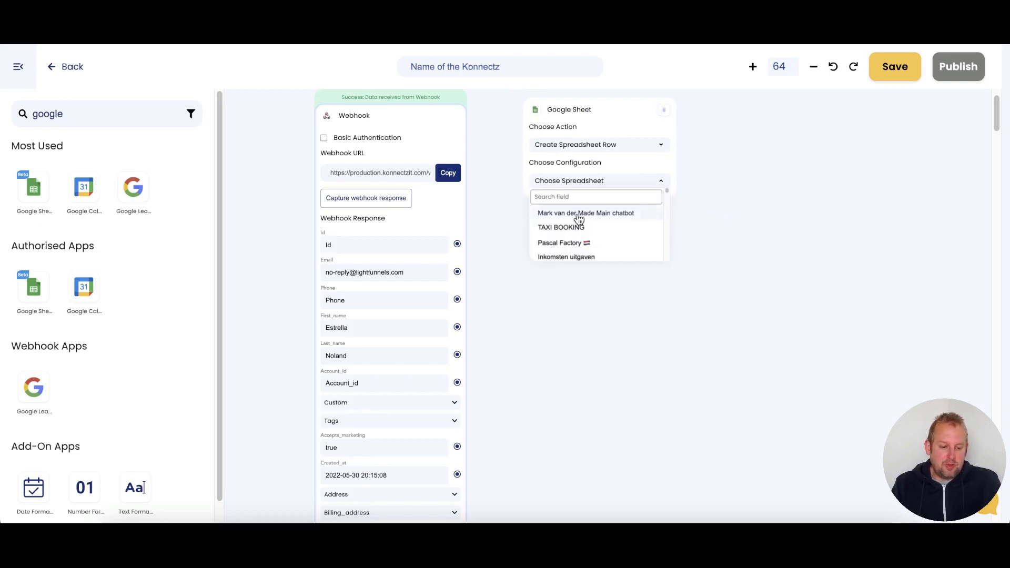
left_click(577, 212)
left_click(600, 203)
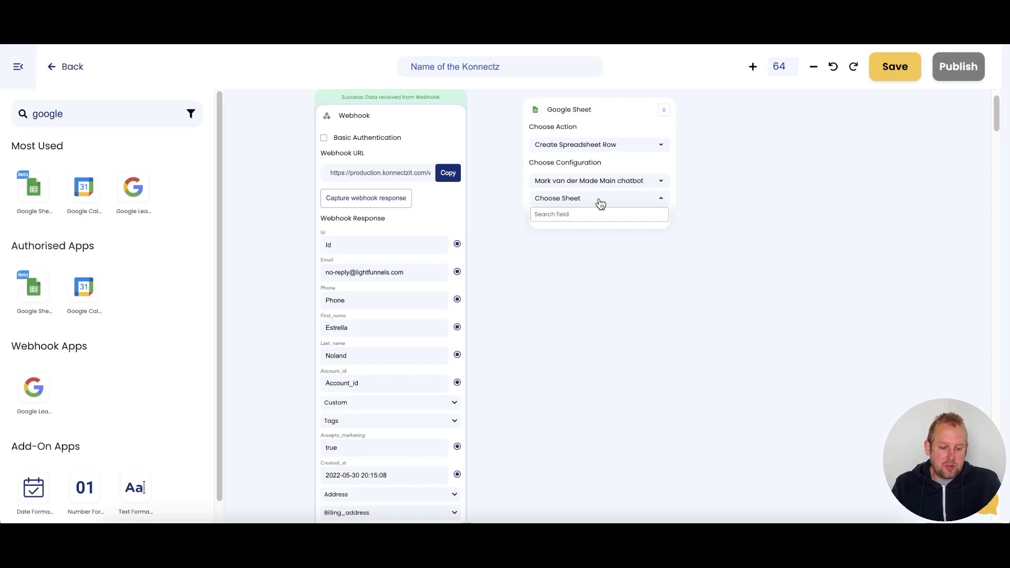
scroll(598, 268, "down", 3)
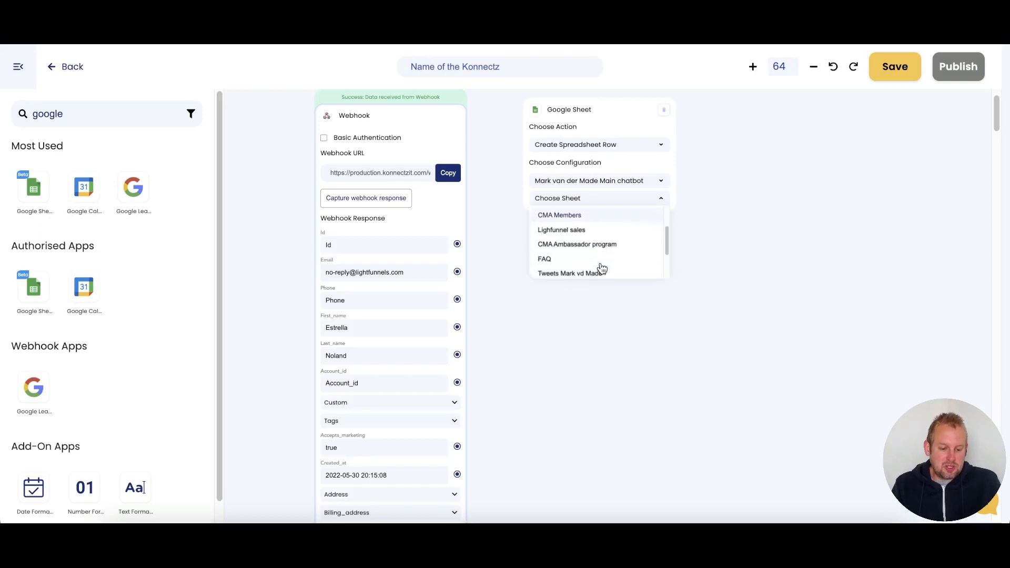
scroll(601, 269, "down", 2)
left_click(576, 241)
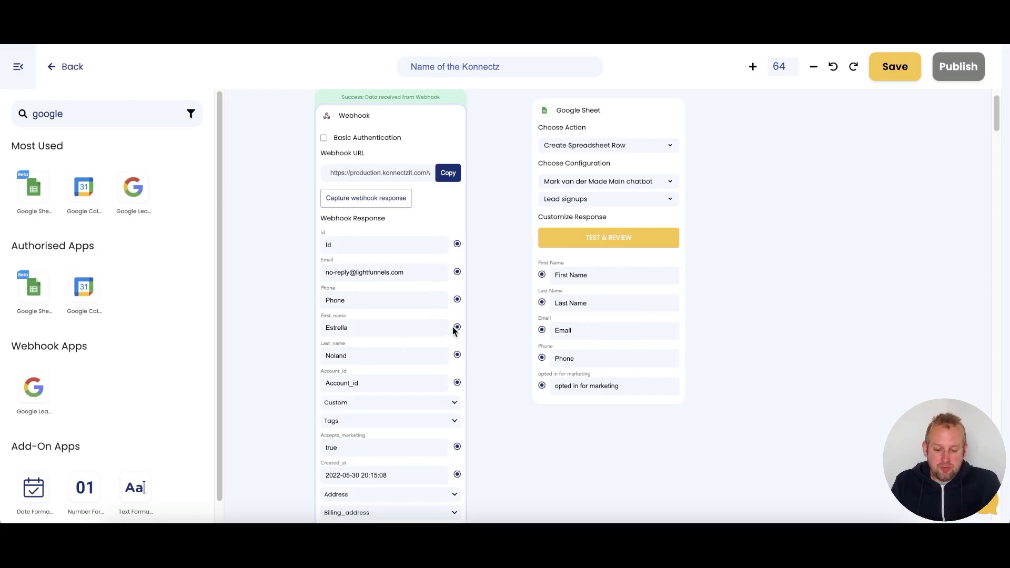
- Map webhook First_name, Last_name, Email, Phone and Accepts_marketing to the sheet columns, then send a test row
left_click_drag(457, 326, 541, 274)
left_click_drag(457, 357, 543, 301)
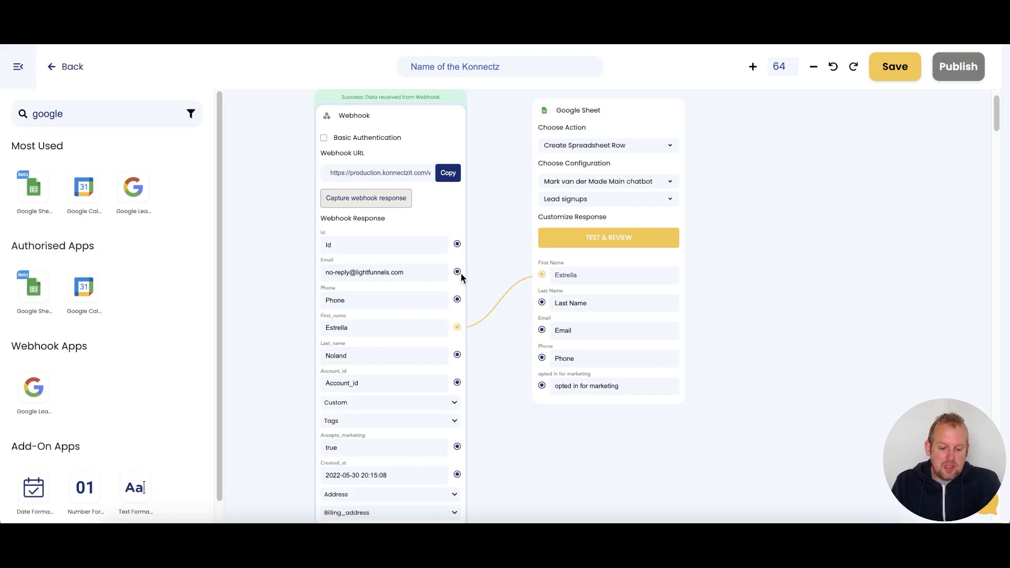
left_click_drag(457, 271, 541, 329)
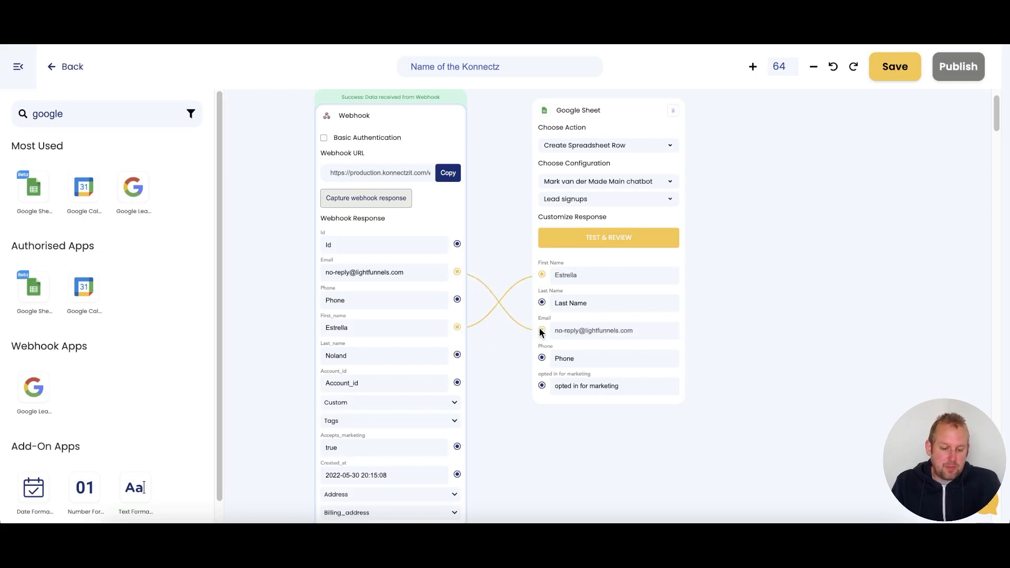
left_click_drag(462, 356, 542, 303)
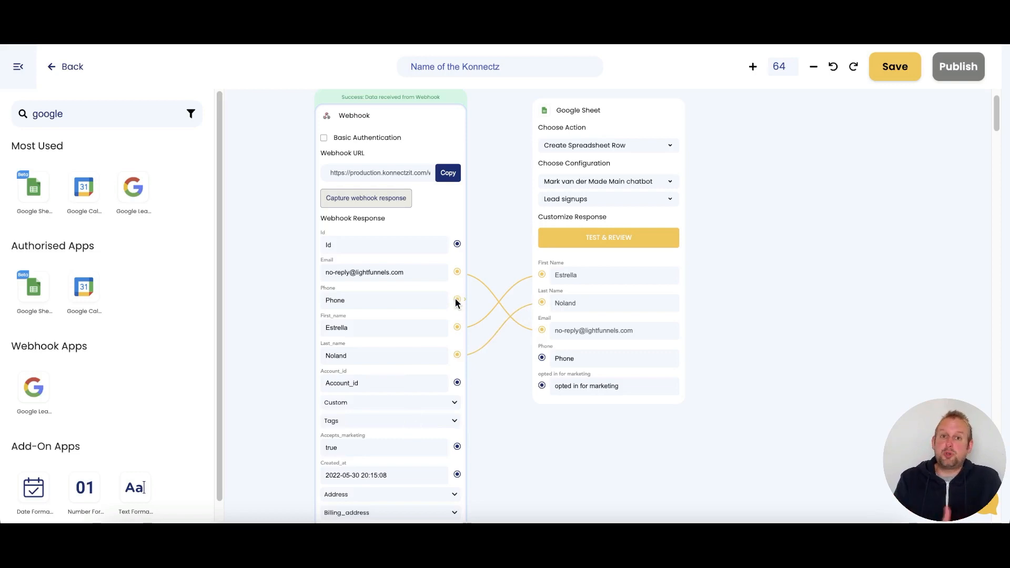
left_click_drag(457, 301, 541, 358)
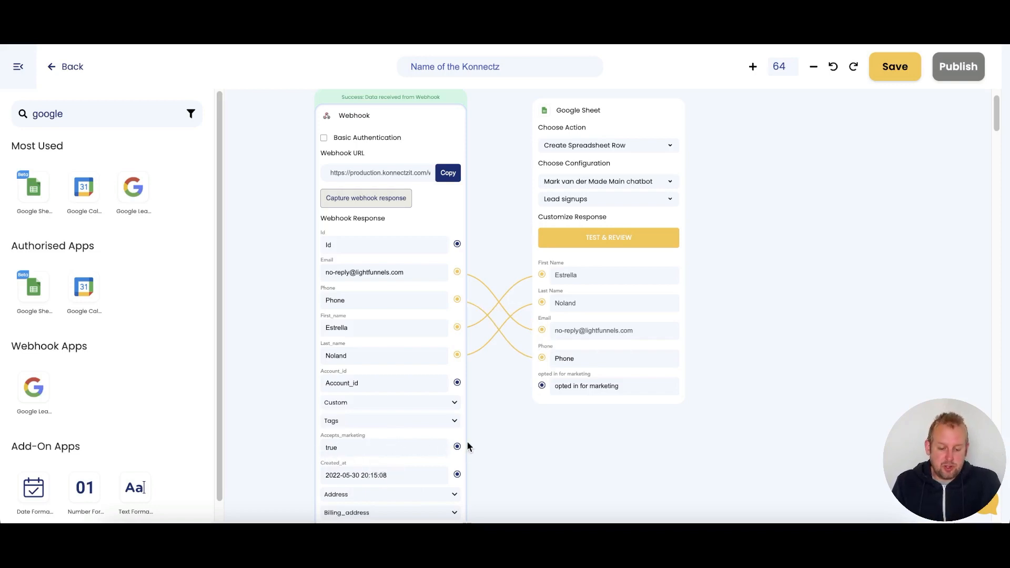
left_click_drag(457, 447, 541, 386)
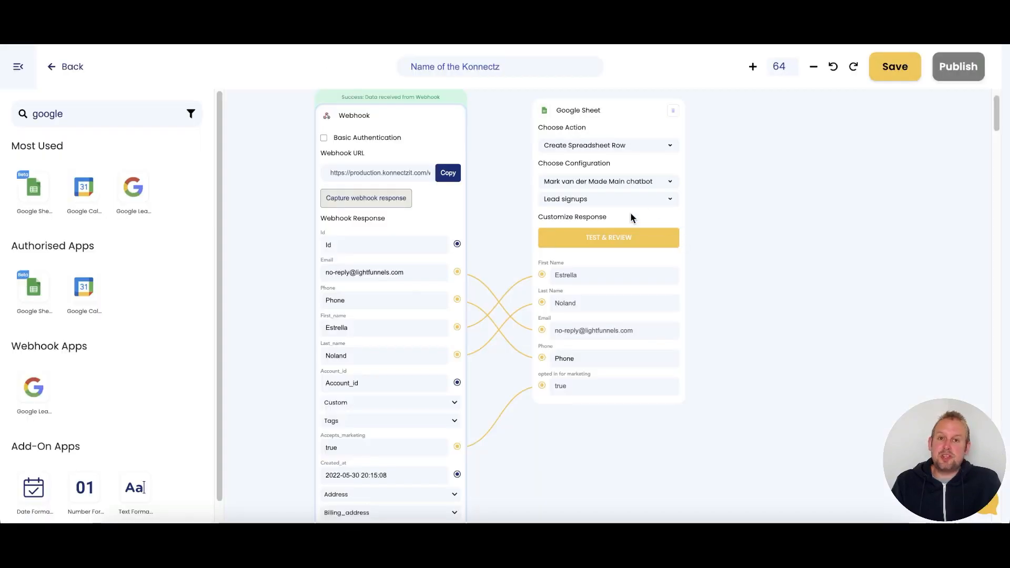
left_click(622, 238)
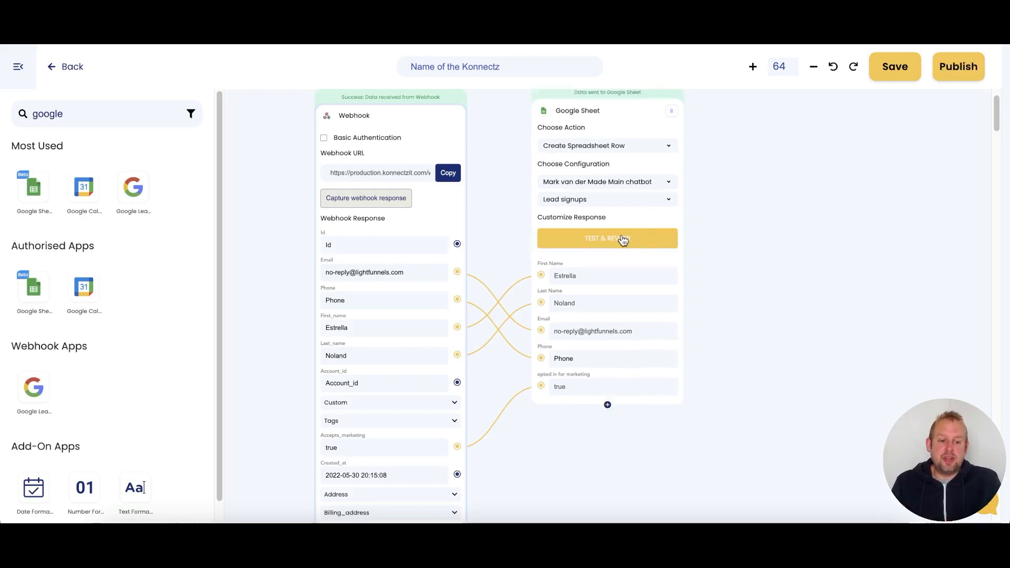
- Switch to the Google Sheets tab to see the test lead row in Lead signups
key("ctrl+Tab")
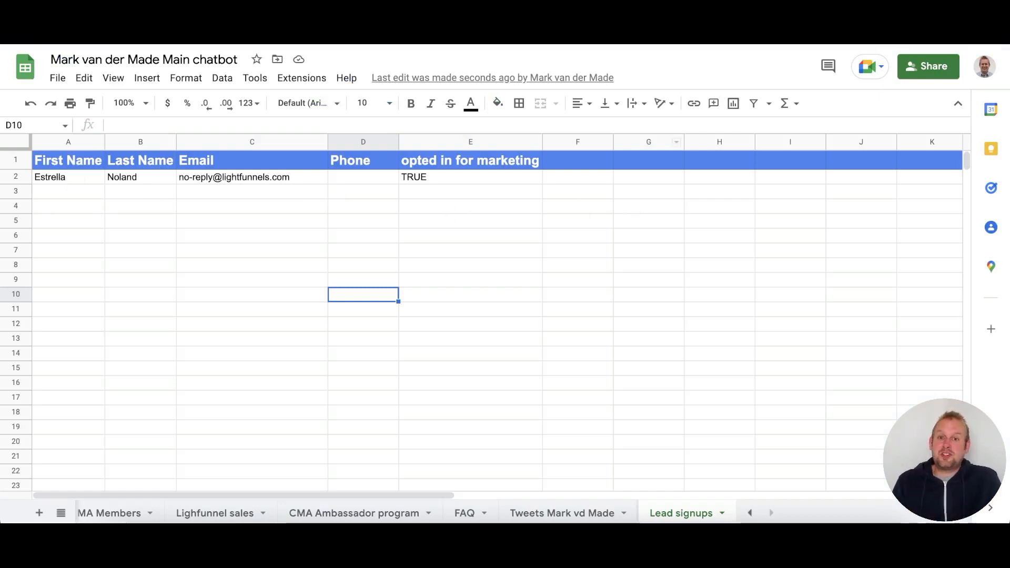
- Name the Konnectz automation 'New lead from LF to GS export' and publish it
key("ctrl+shift+Tab")
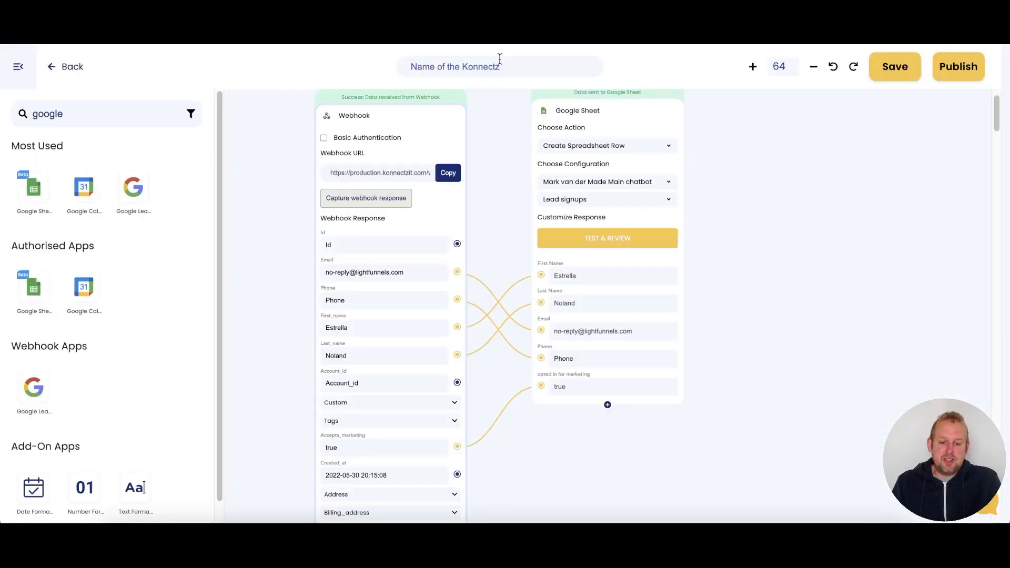
left_click(499, 61)
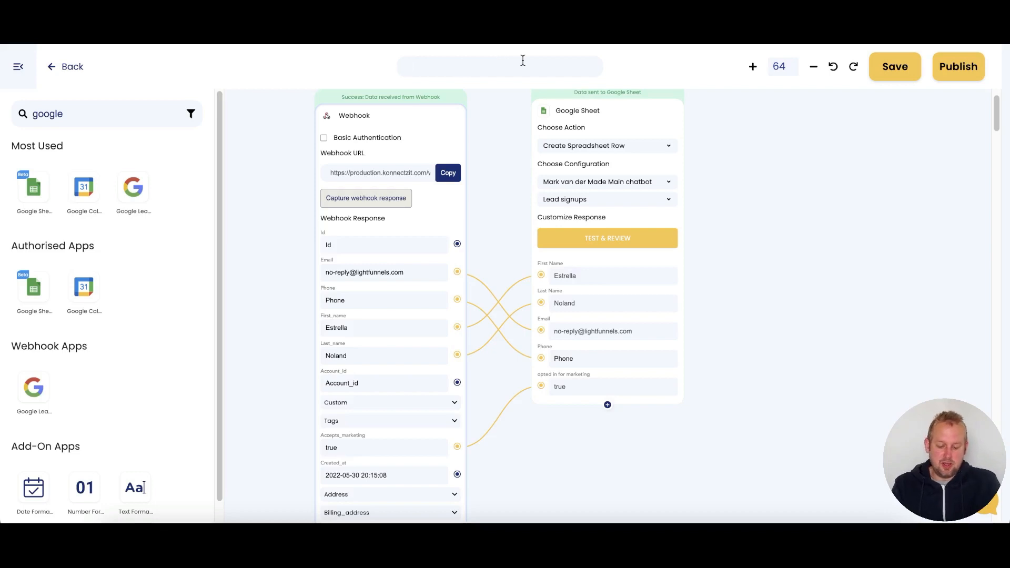
type("New lead from LF to GS export")
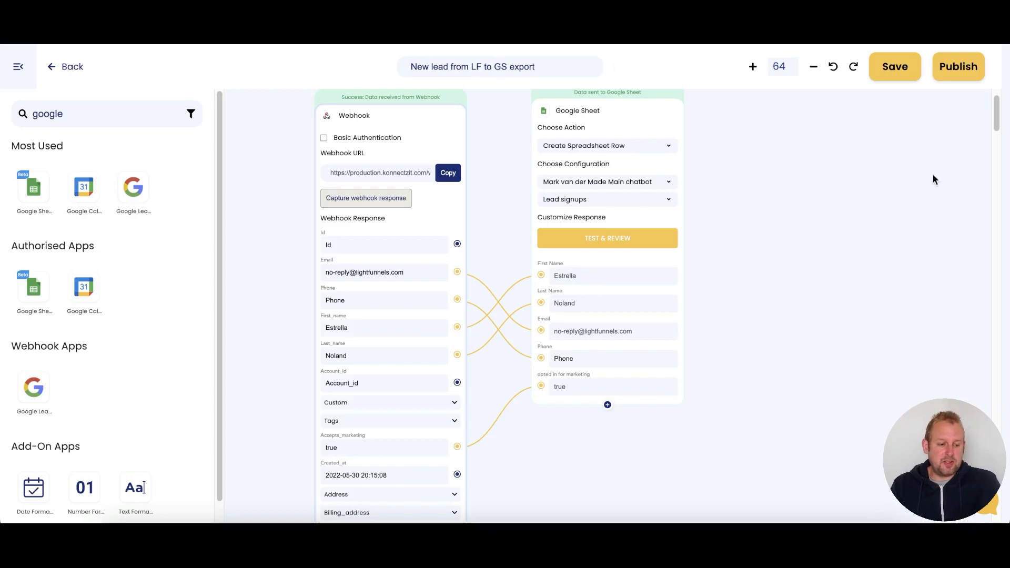
left_click(969, 68)
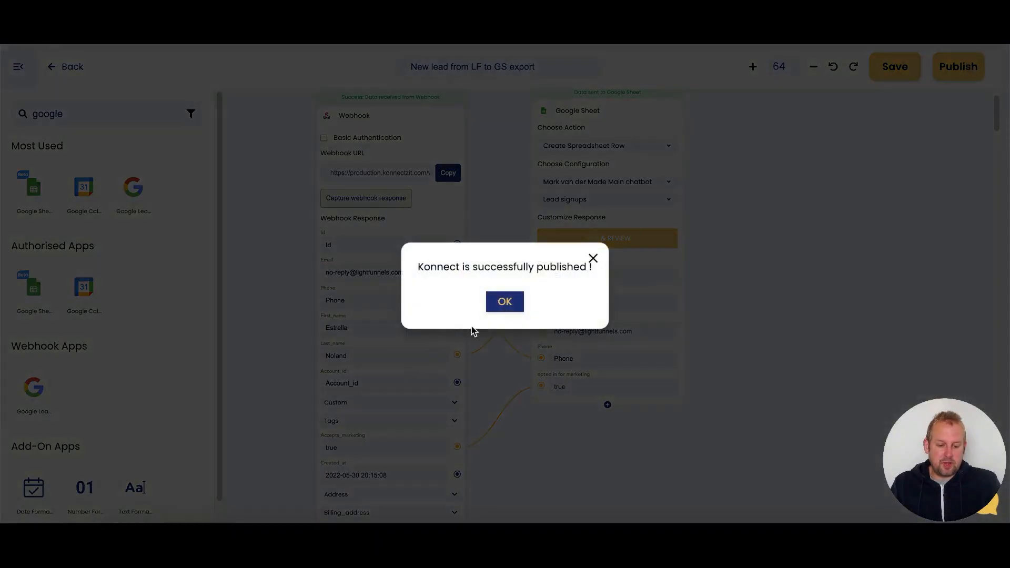
left_click(494, 305)
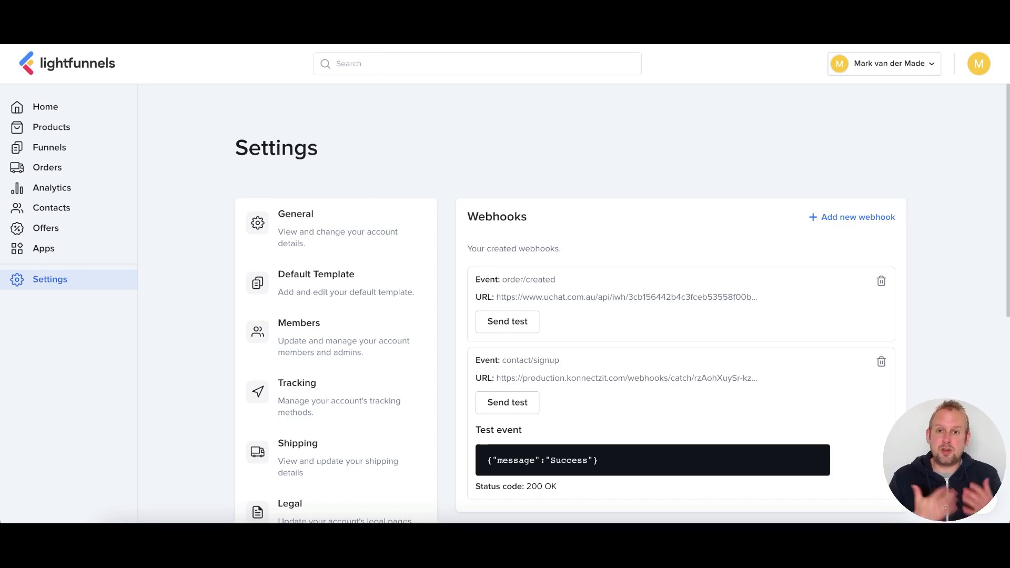
- After the successful Lightfunnels webhook test, switch to UChat's Widgets list
key("ctrl+Tab")
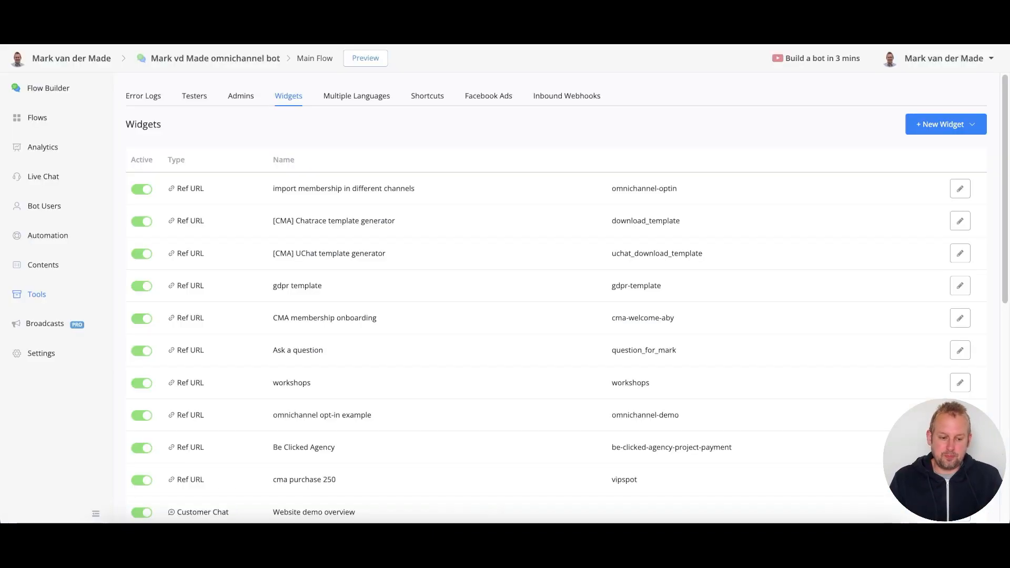
- Create a new sub flow named 'lightfunnel lead' from the Flows page
left_click(36, 118)
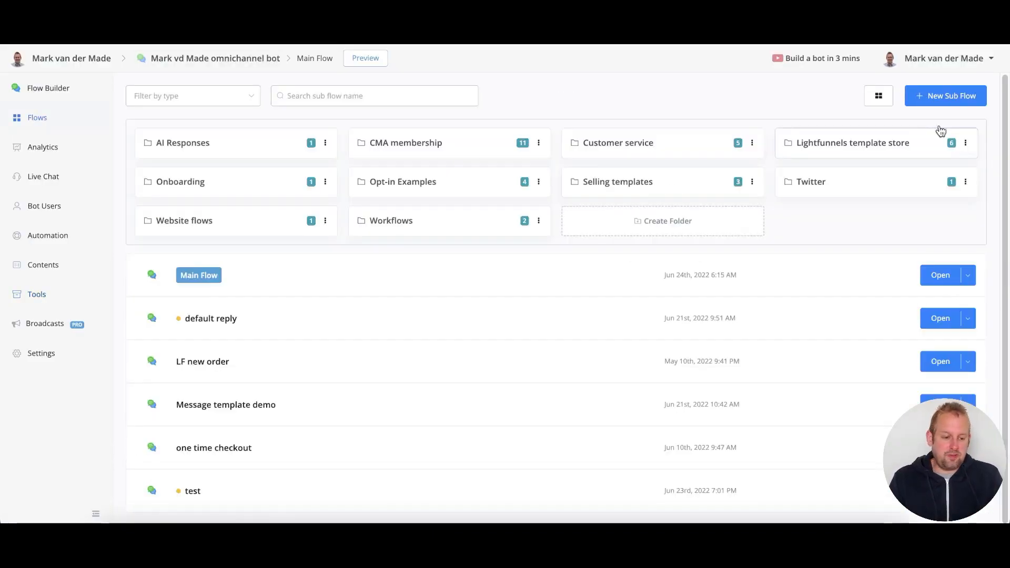
left_click(936, 101)
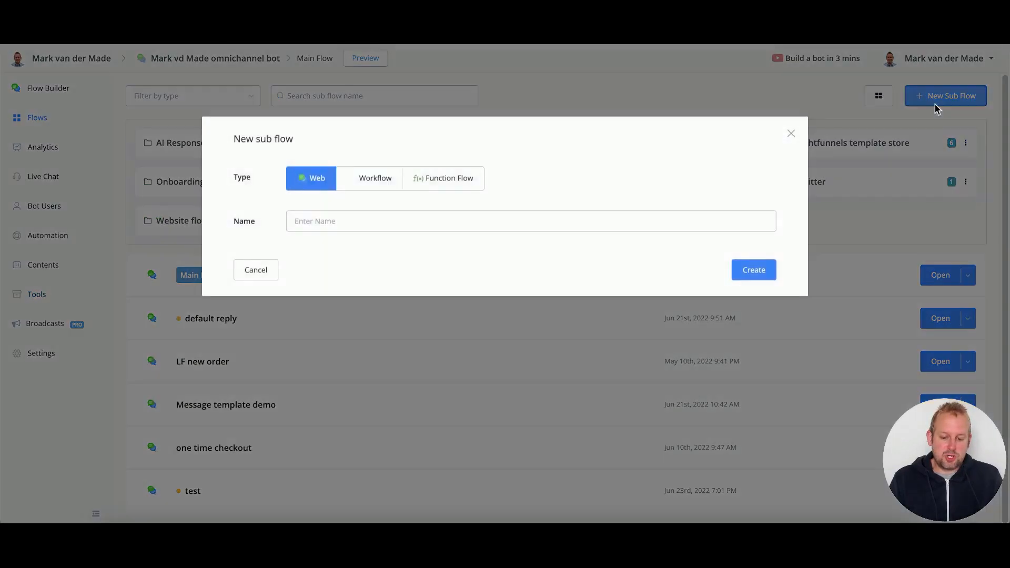
left_click(515, 222)
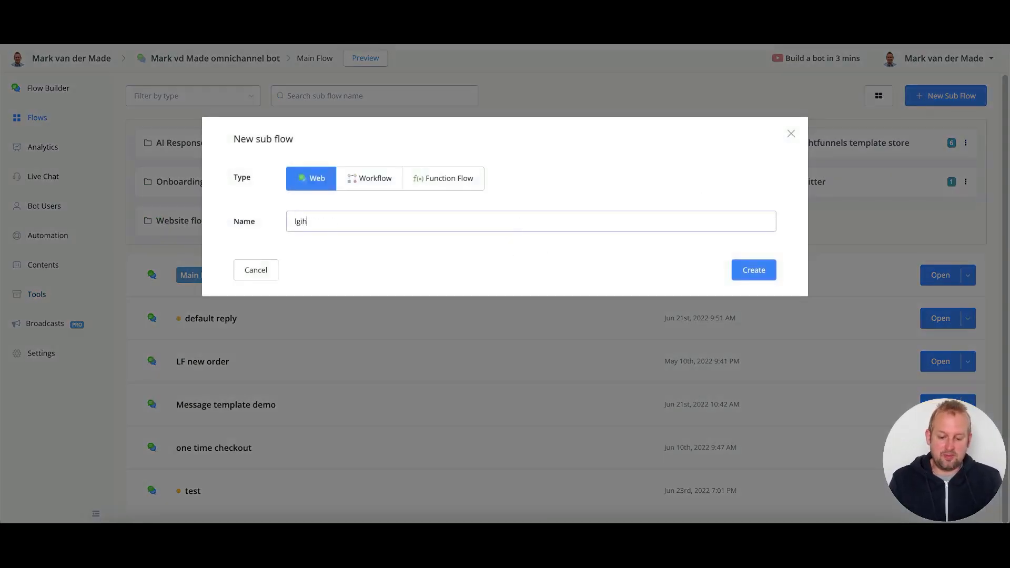
type("unnel lead")
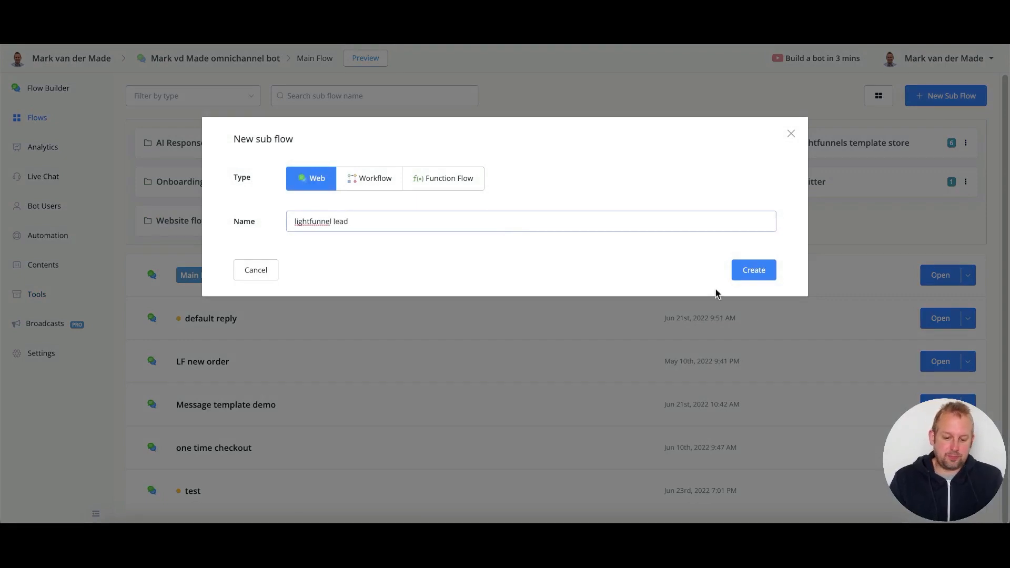
left_click(770, 273)
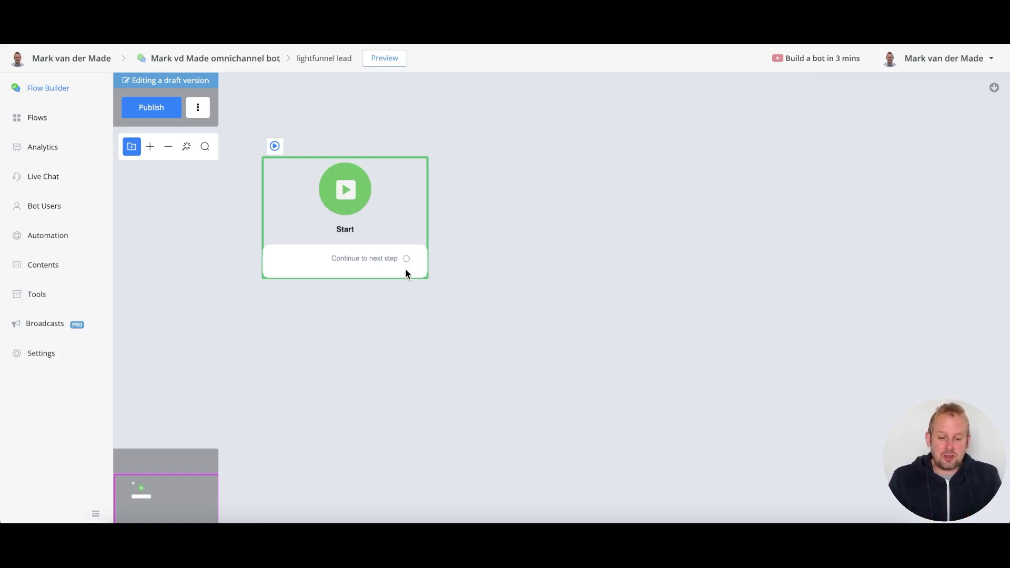
- Add an action step after Start holding a Google Sheets action
left_click_drag(407, 259, 496, 245)
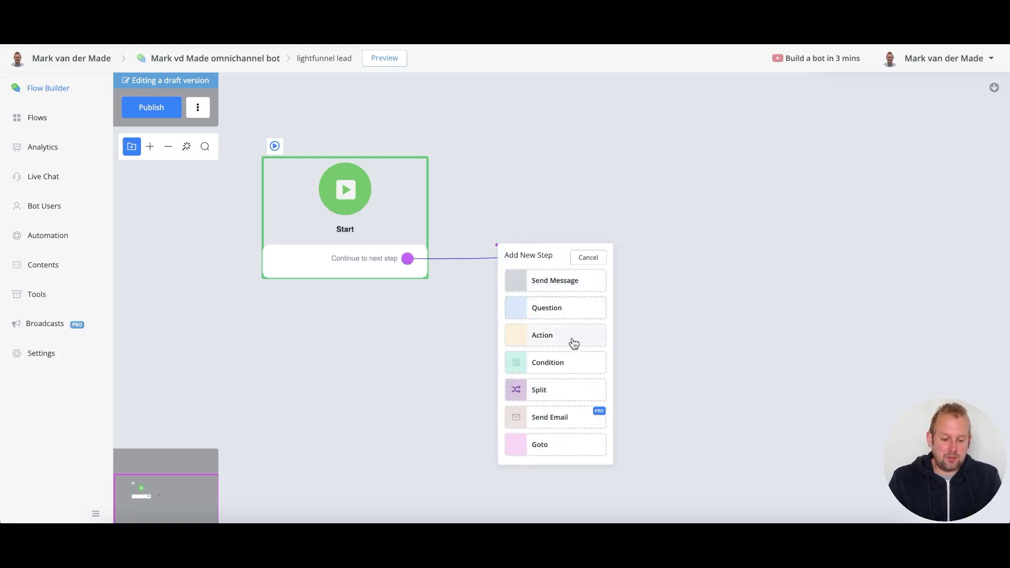
left_click(615, 337)
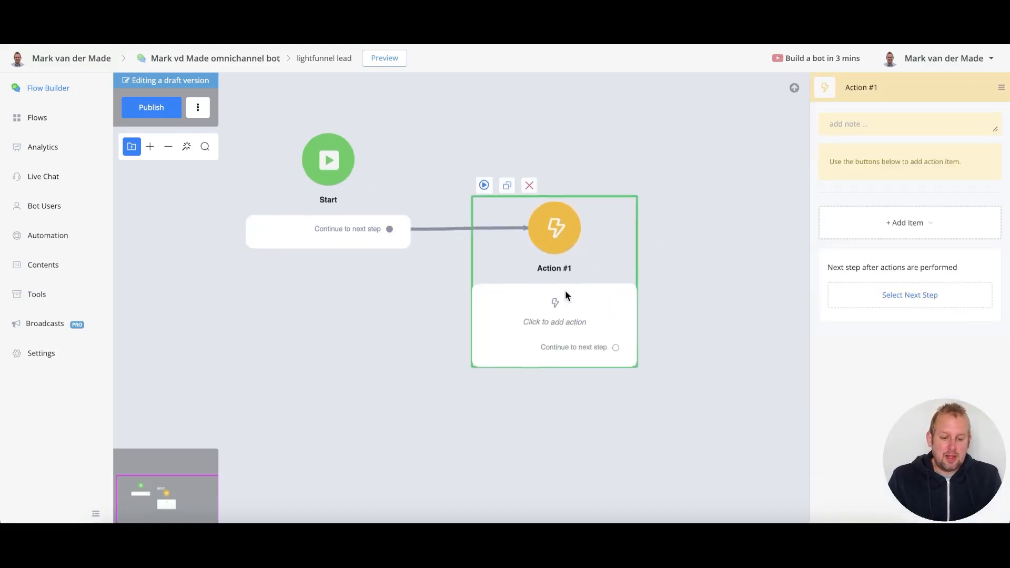
left_click(894, 229)
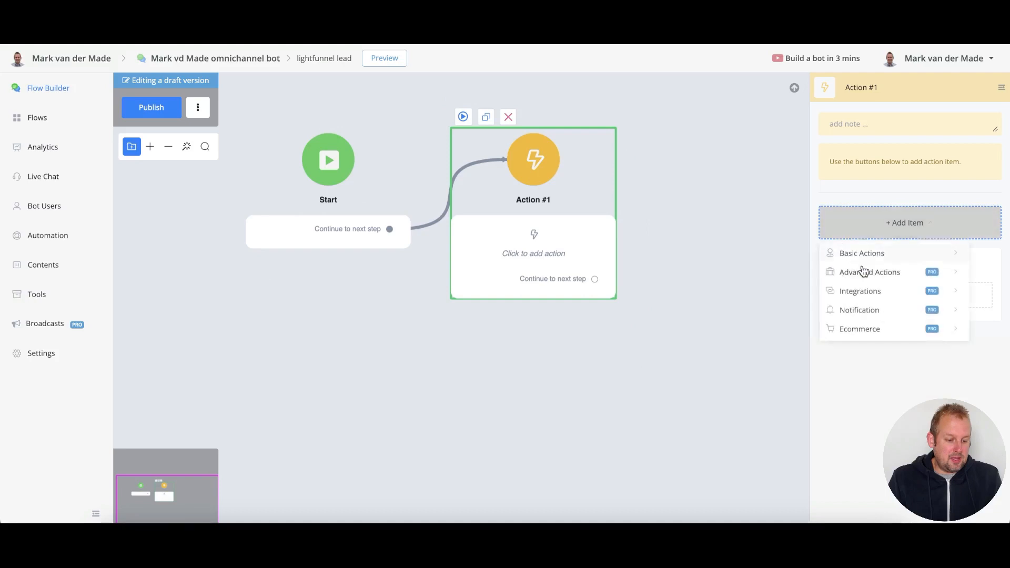
mouse_move(857, 292)
left_click(724, 207)
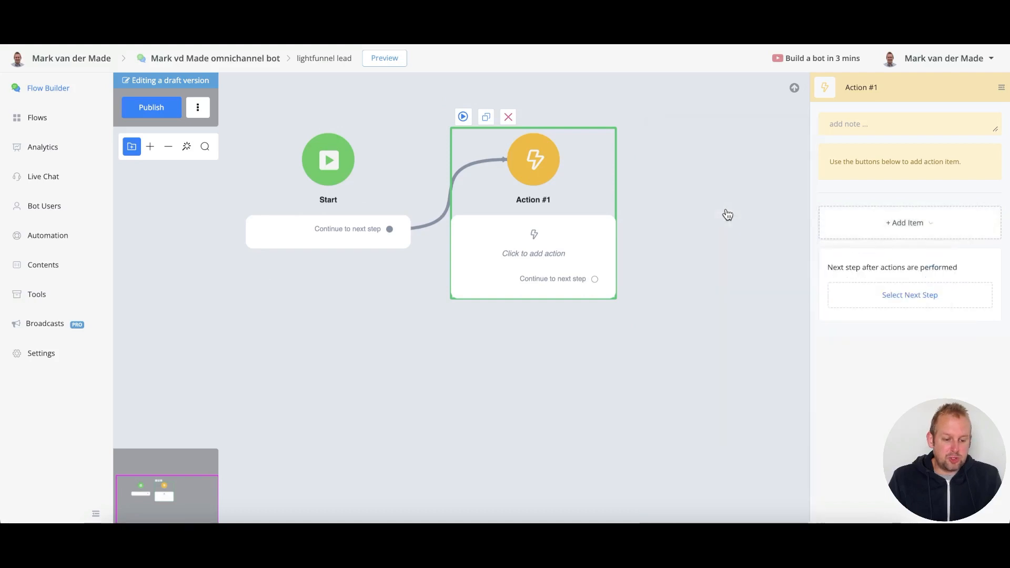
left_click(853, 187)
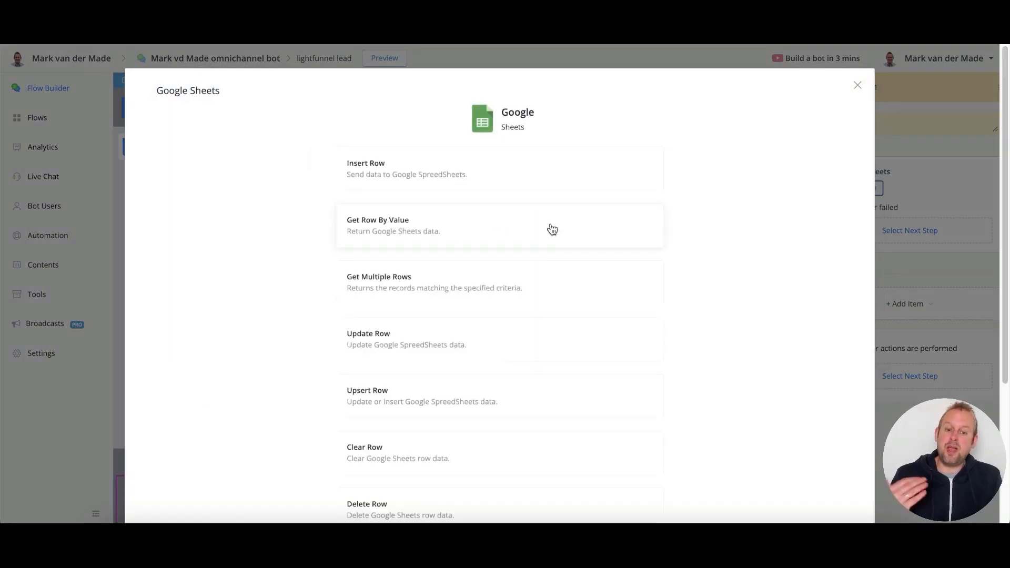
- Set the action to look up a row by value in the main chatbot spreadsheet's Lead signups worksheet
left_click(513, 229)
left_click(401, 217)
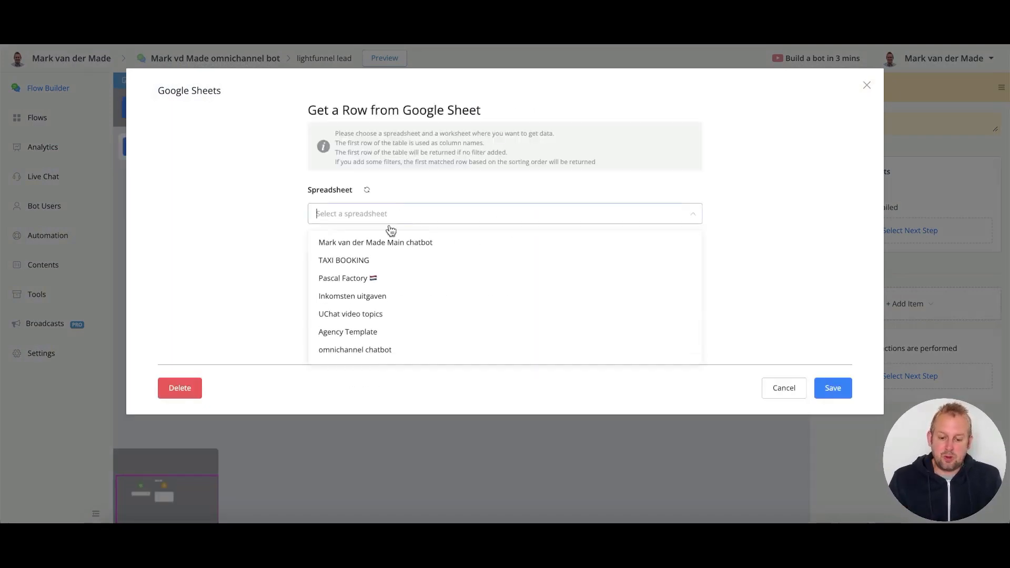
left_click(386, 243)
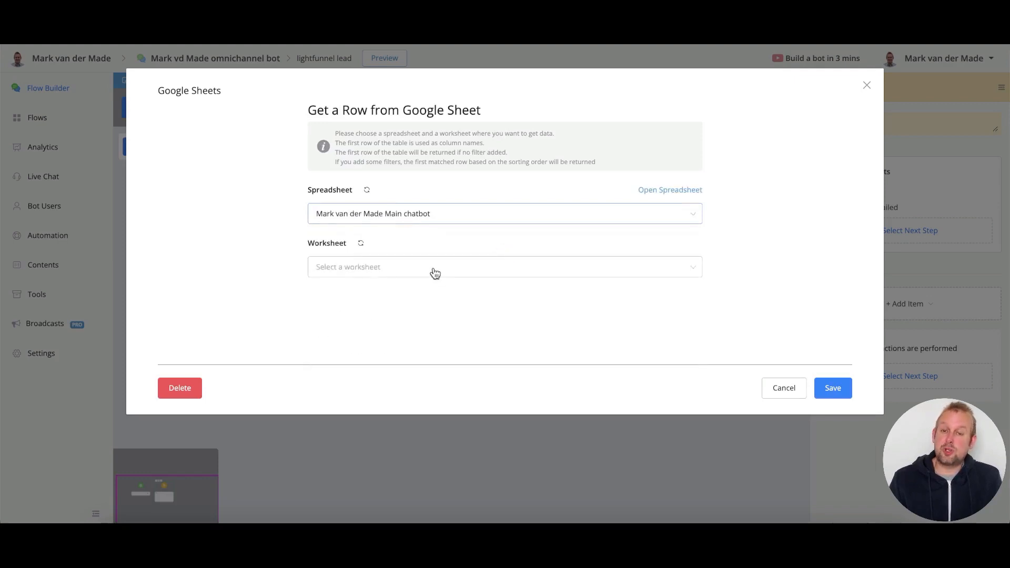
left_click(434, 271)
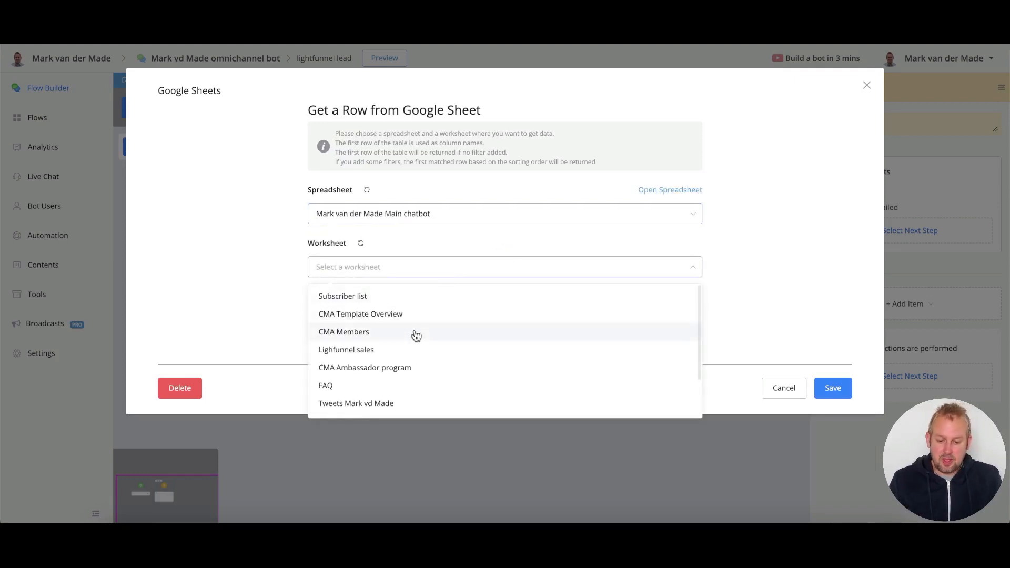
scroll(430, 379, "down", 3)
left_click(429, 373)
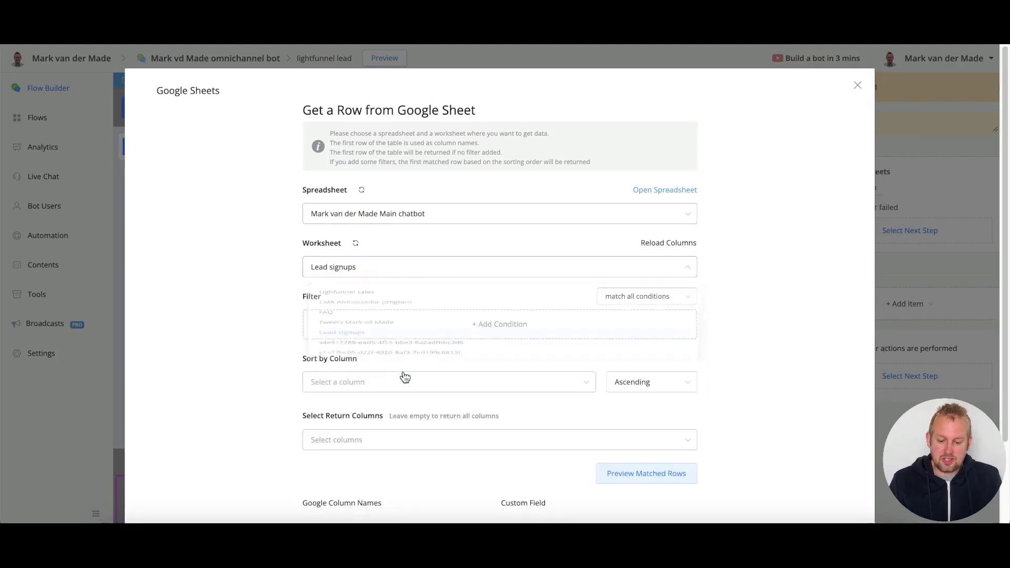
- Add a filter condition: First Name column equals the user's {{First Name}}
left_click(544, 335)
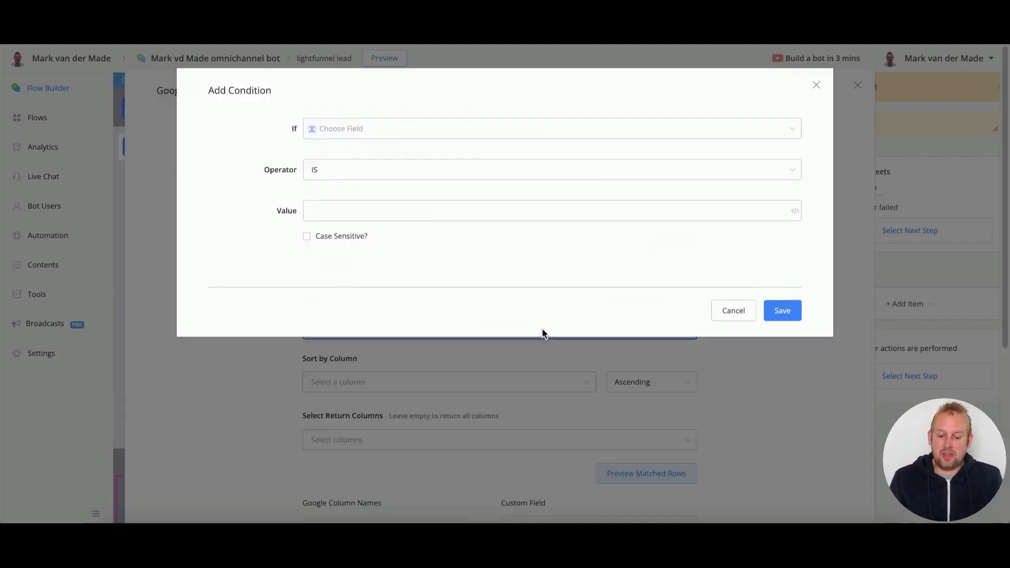
left_click(357, 133)
left_click(444, 157)
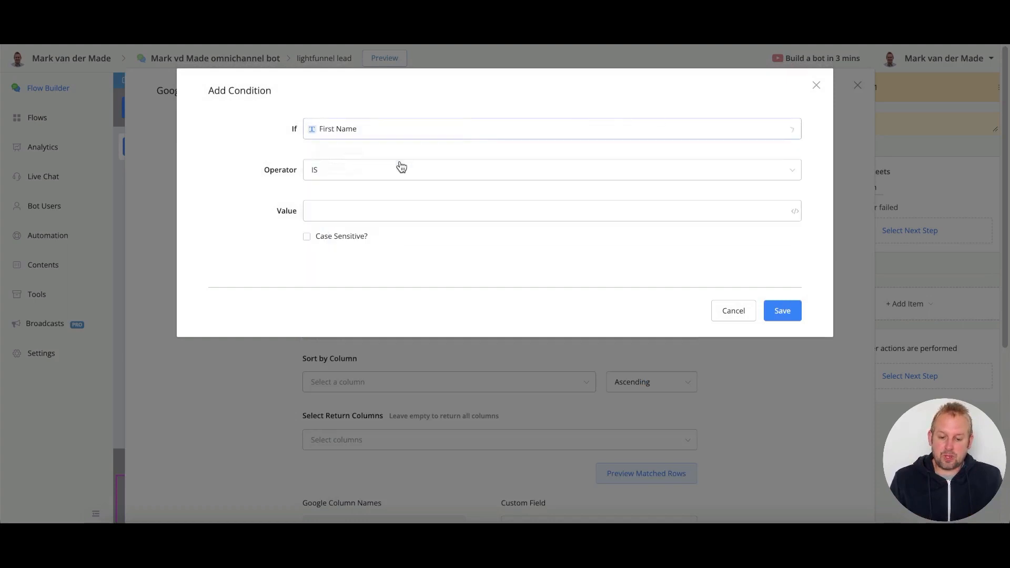
left_click(795, 212)
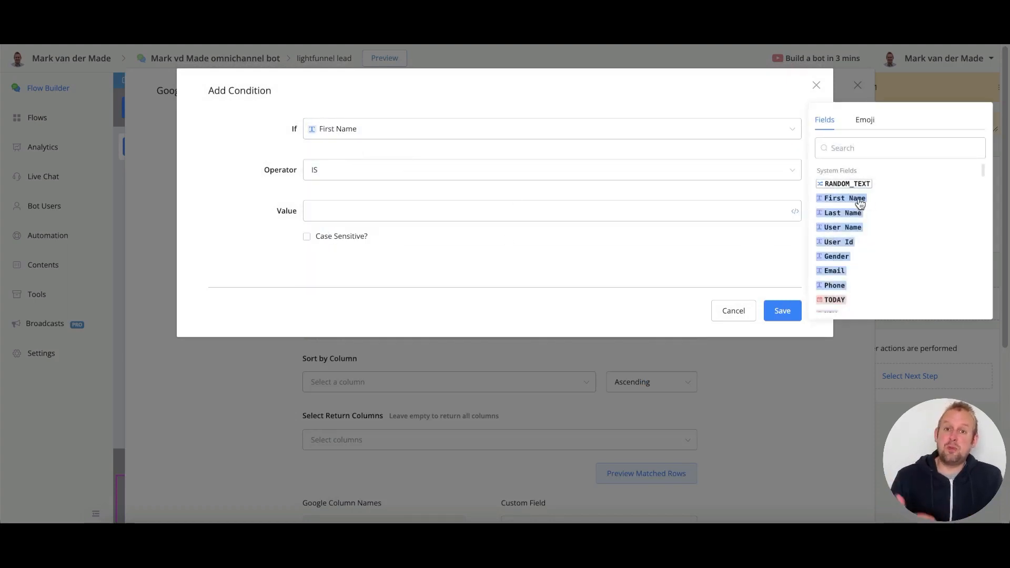
left_click(859, 203)
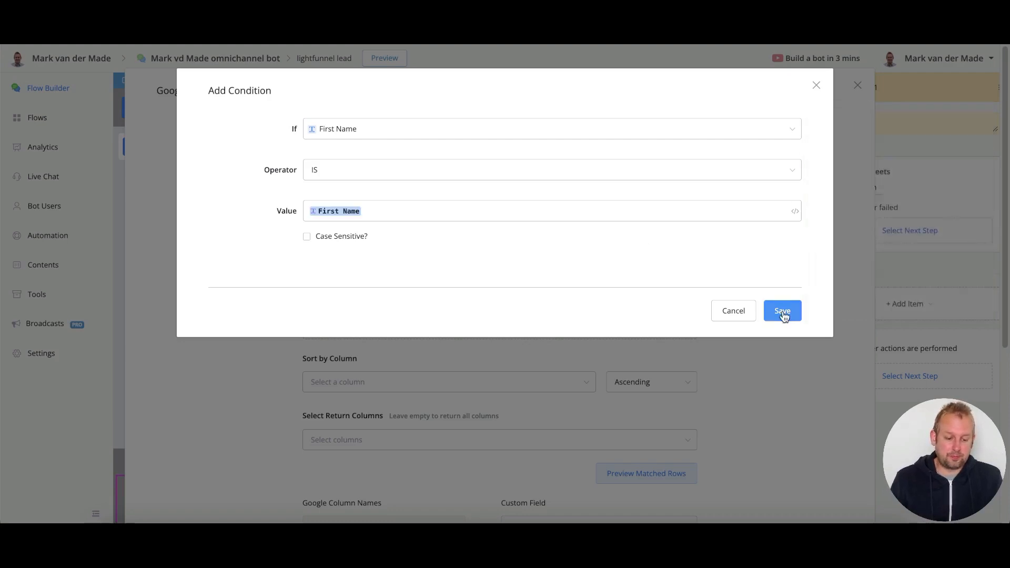
left_click(782, 311)
- Add a second condition: Last Name column equals the user's {{Last Name}}
left_click(586, 352)
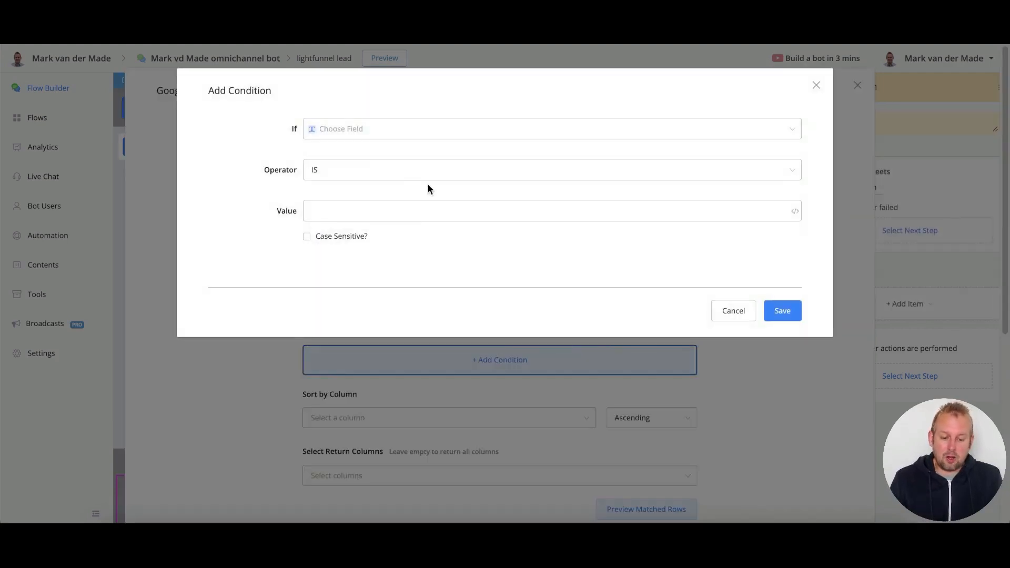
left_click(354, 131)
left_click(368, 173)
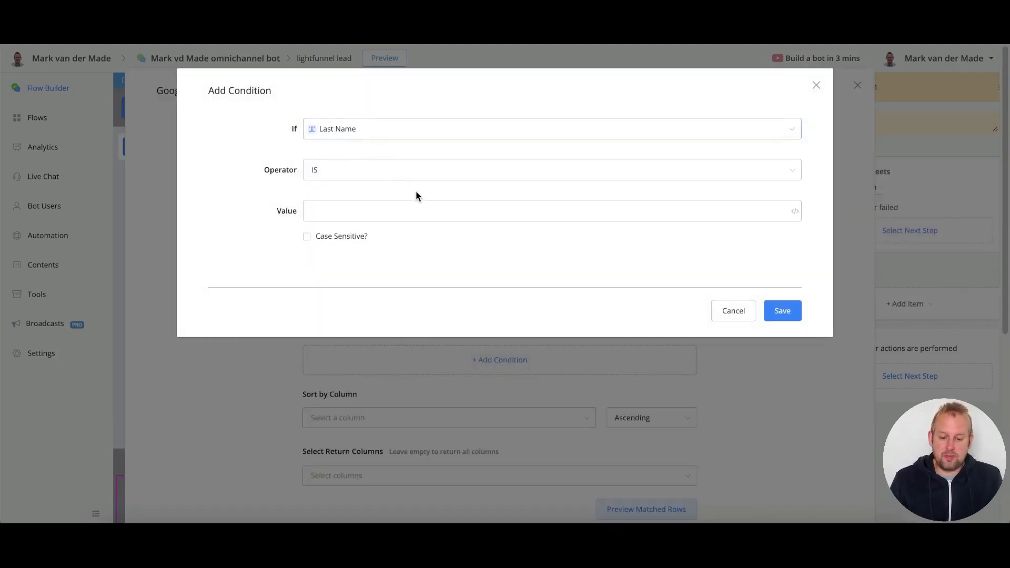
left_click(795, 211)
left_click(858, 213)
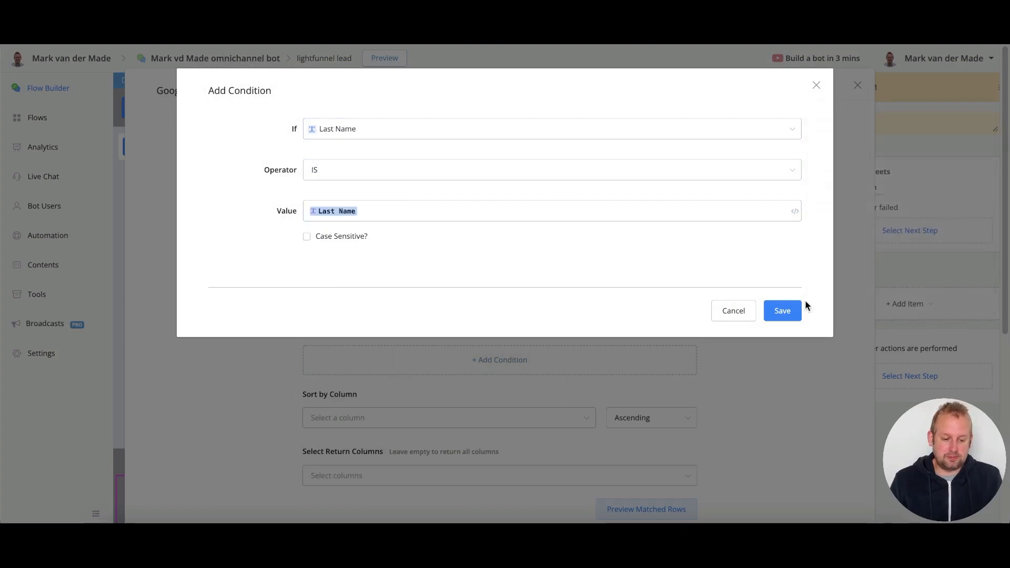
left_click(780, 311)
scroll(773, 369, "down", 2)
scroll(775, 368, "down", 4)
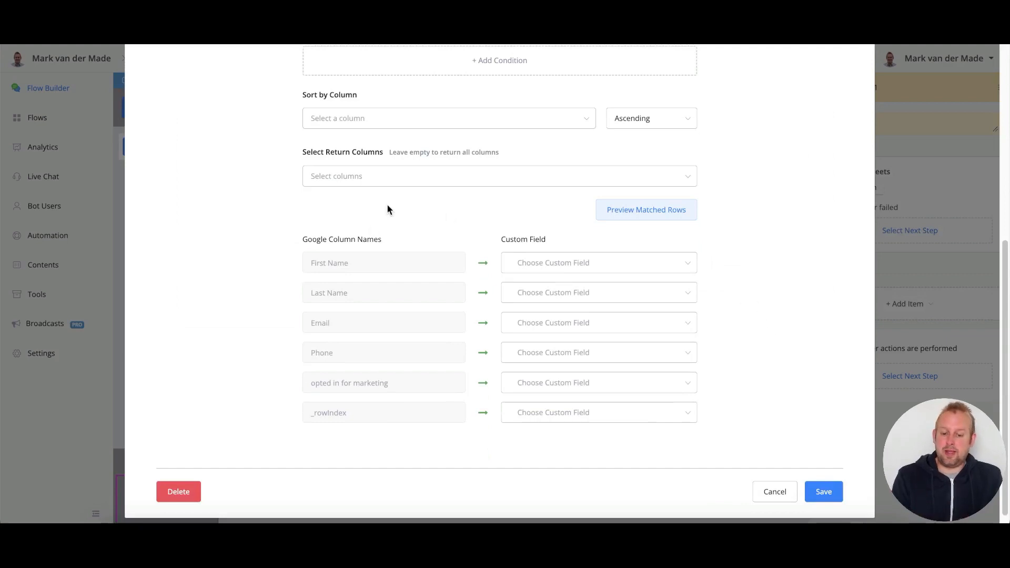
- Map the Email column to the email_form custom field
left_click(569, 328)
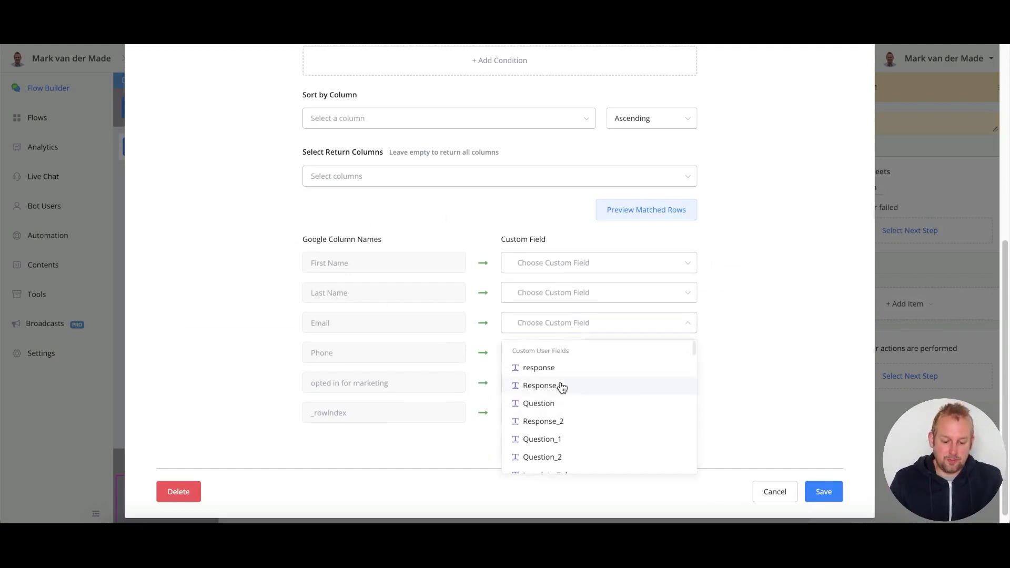
type("email")
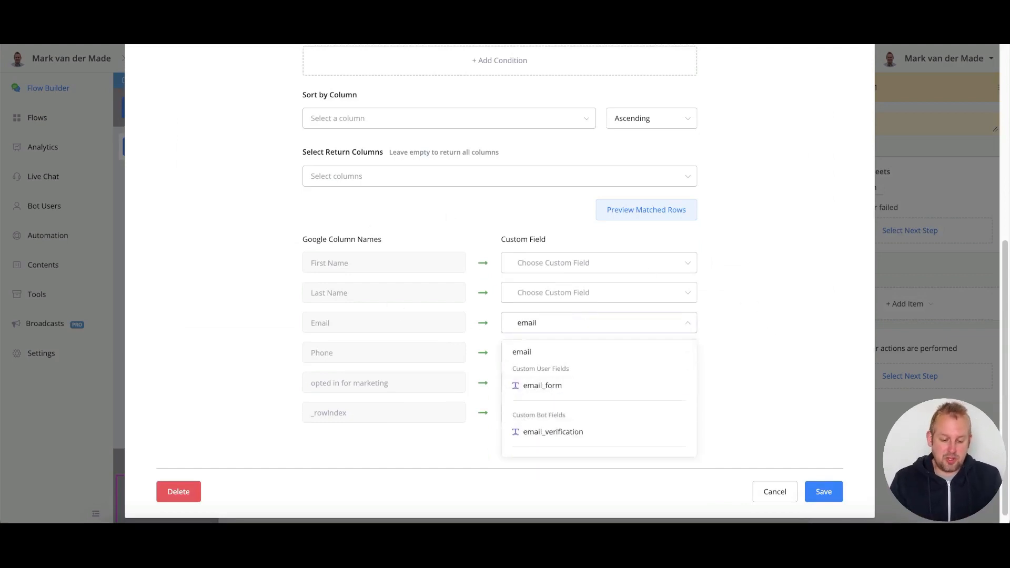
left_click(604, 386)
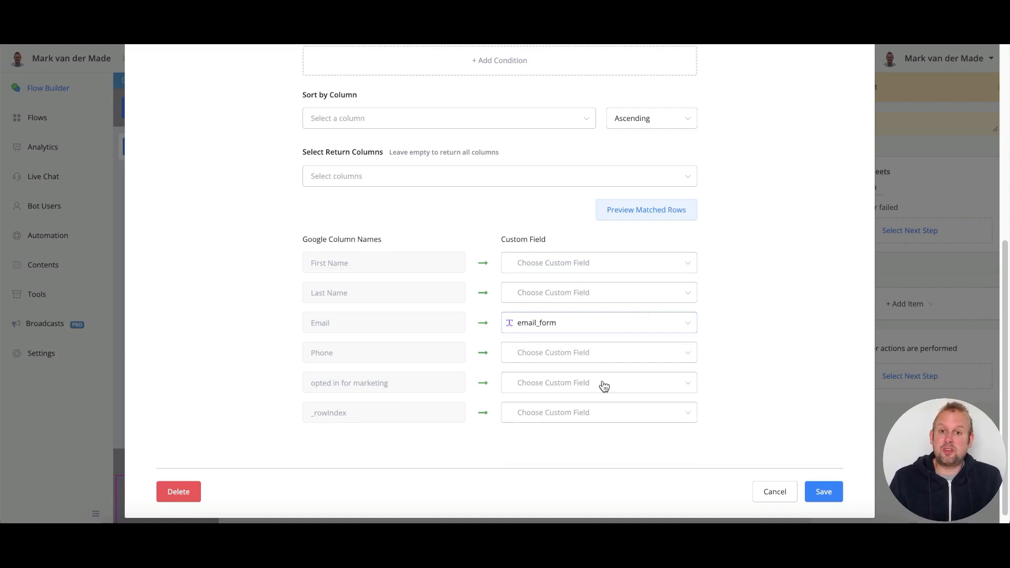
- Map 'opted in for marketing' to a new Boolean field consented_marketing and save the lookup
left_click(522, 385)
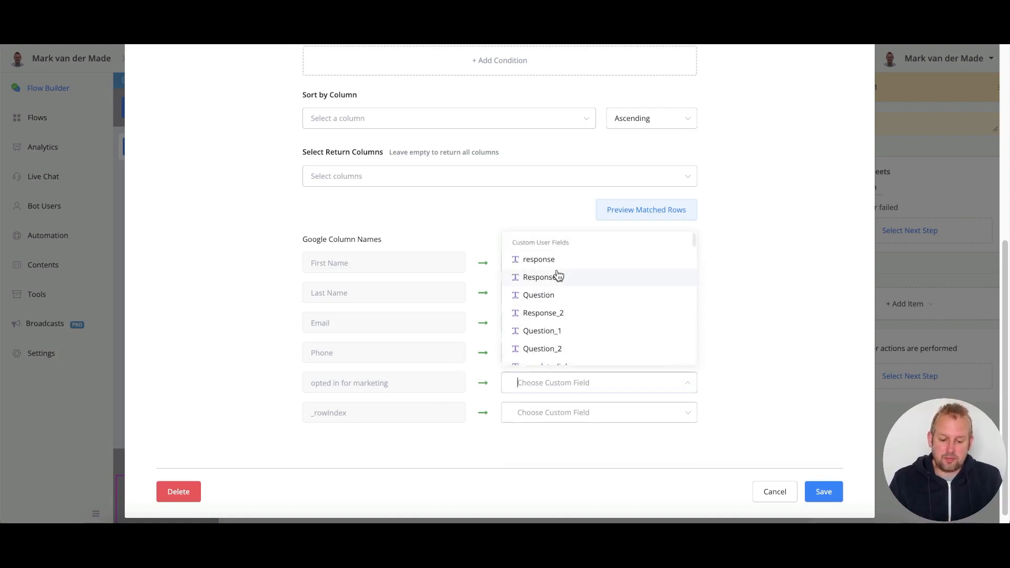
scroll(614, 310, "down", 15)
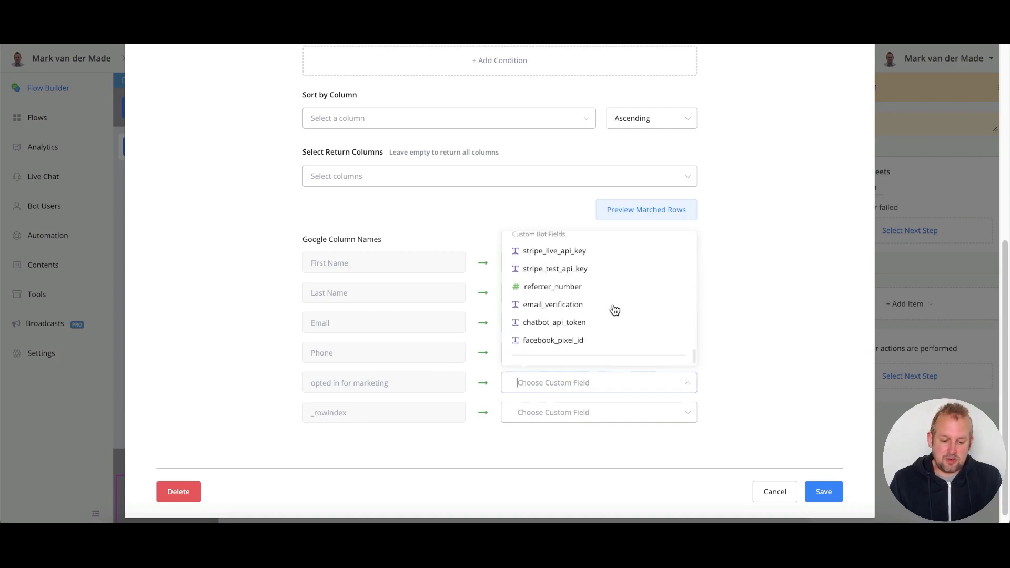
scroll(614, 309, "up", 15)
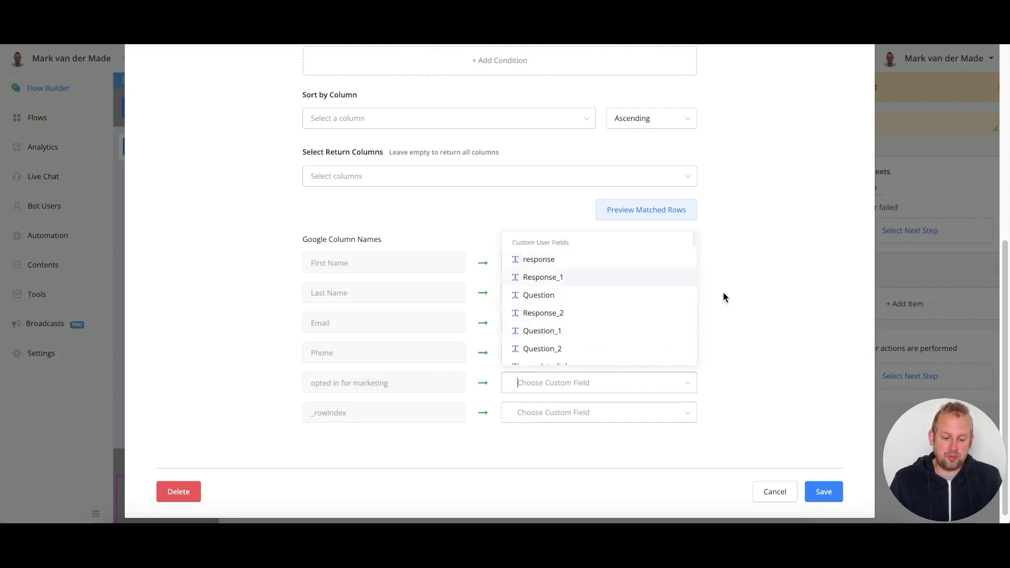
type("consented_marketing")
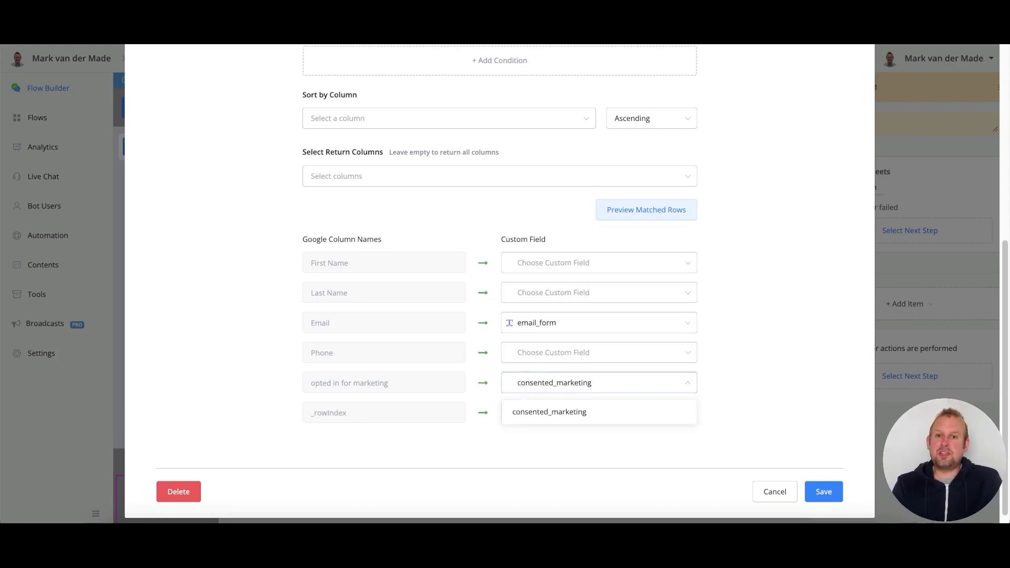
left_click(643, 413)
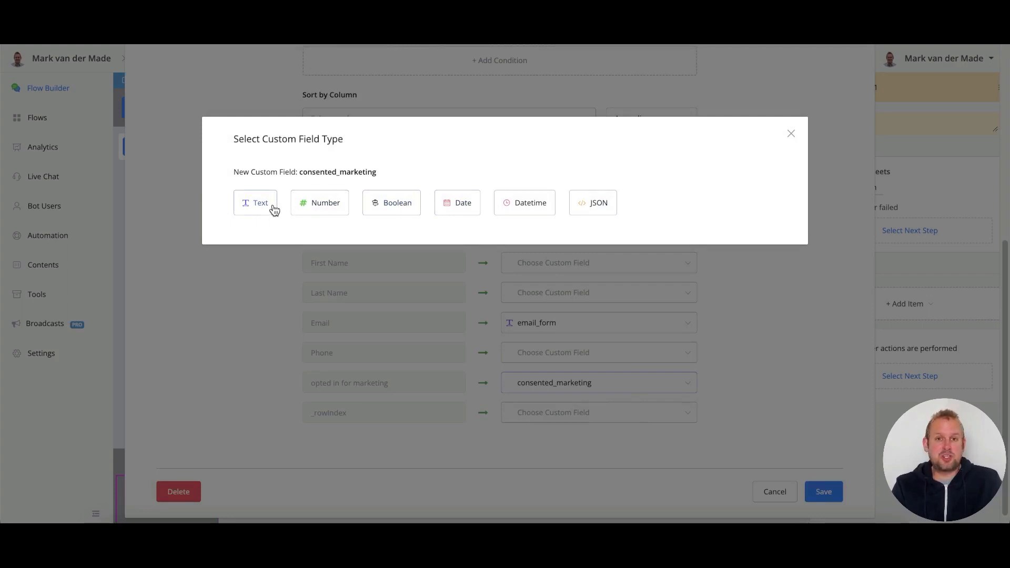
left_click(403, 206)
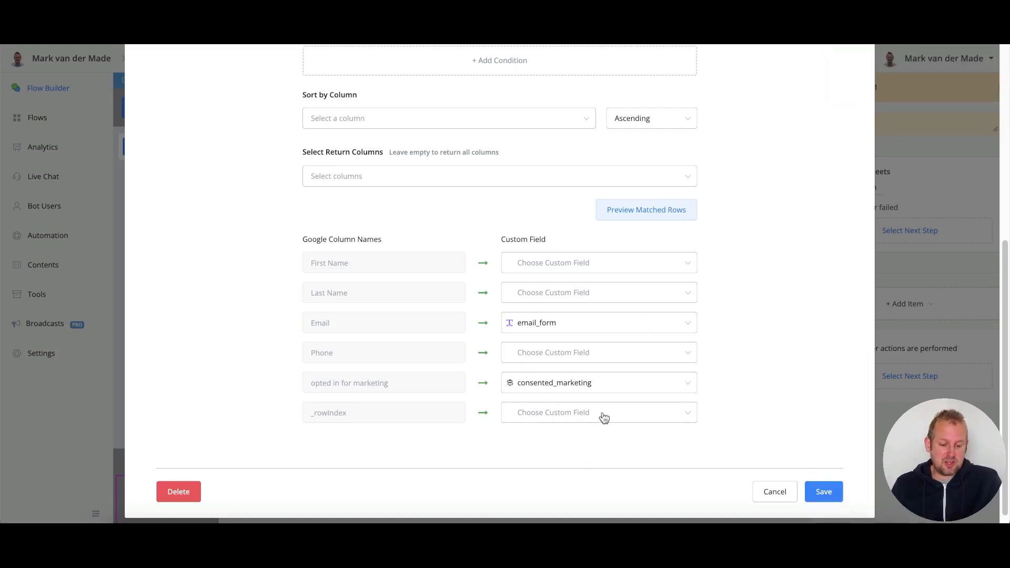
left_click(836, 486)
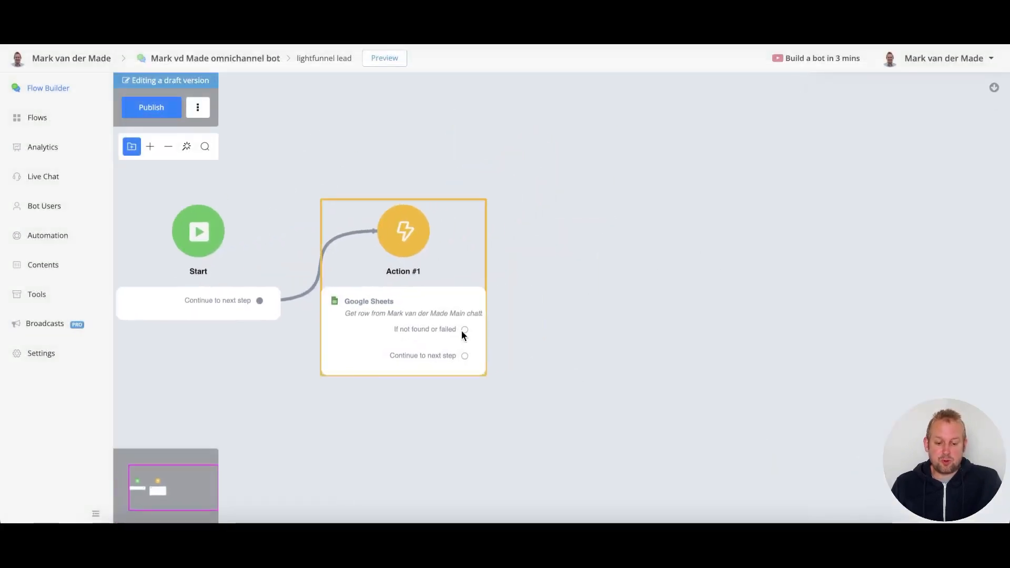
- Add a question step on the not-found branch with an Email input item
scroll(475, 332, "up", 5)
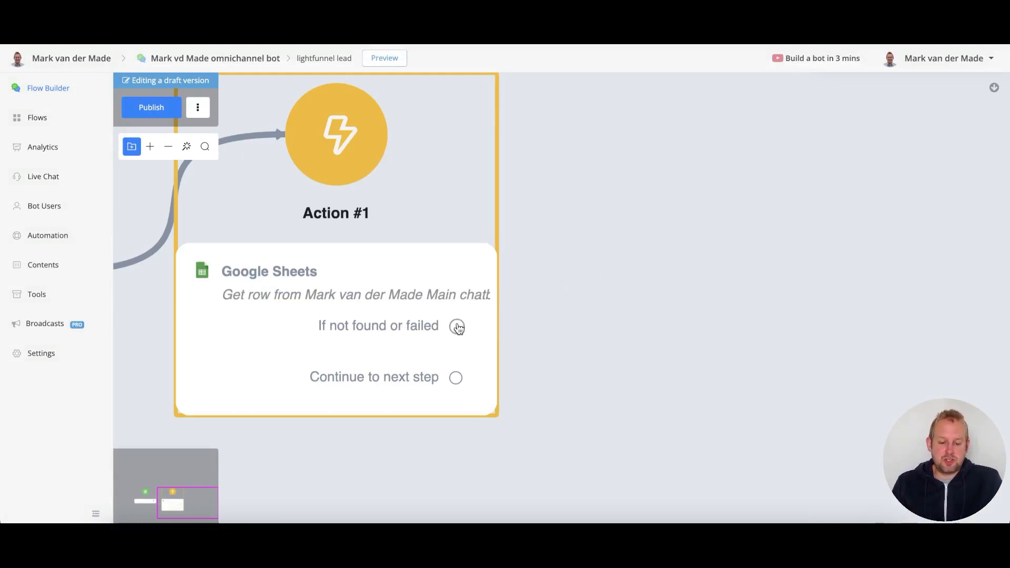
scroll(458, 327, "down", 6)
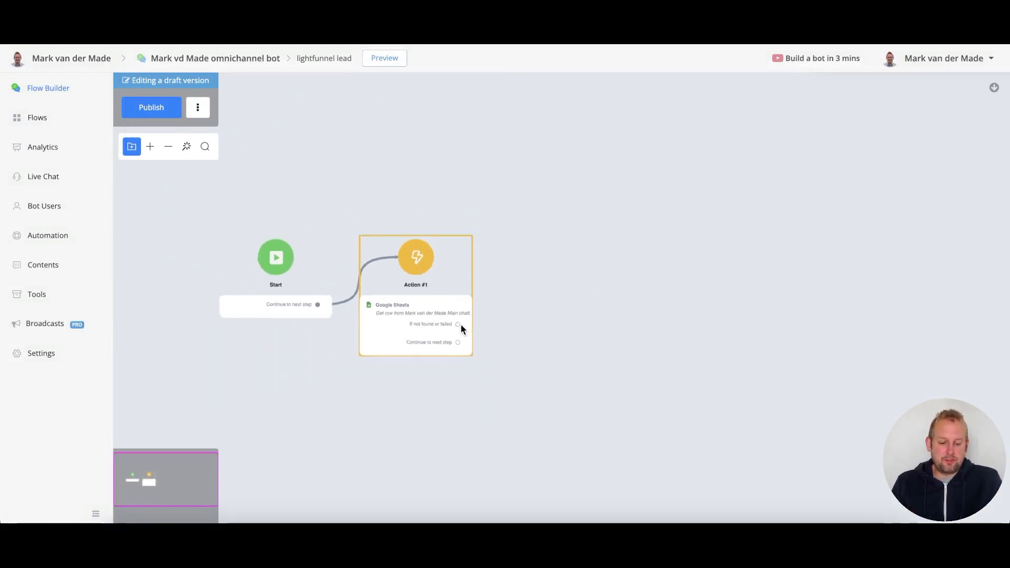
left_click_drag(458, 324, 551, 253)
left_click(621, 318)
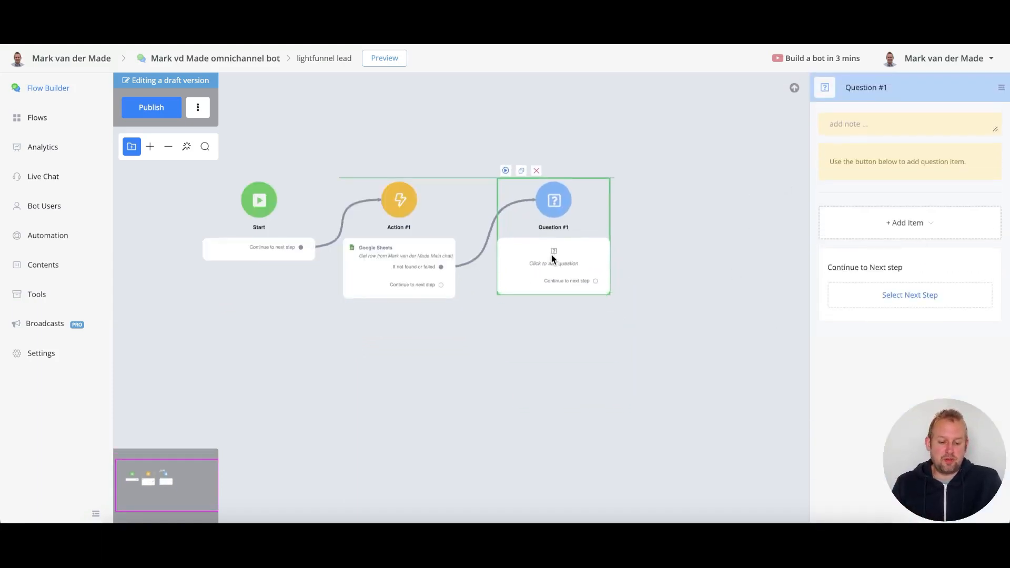
left_click(894, 215)
left_click(870, 290)
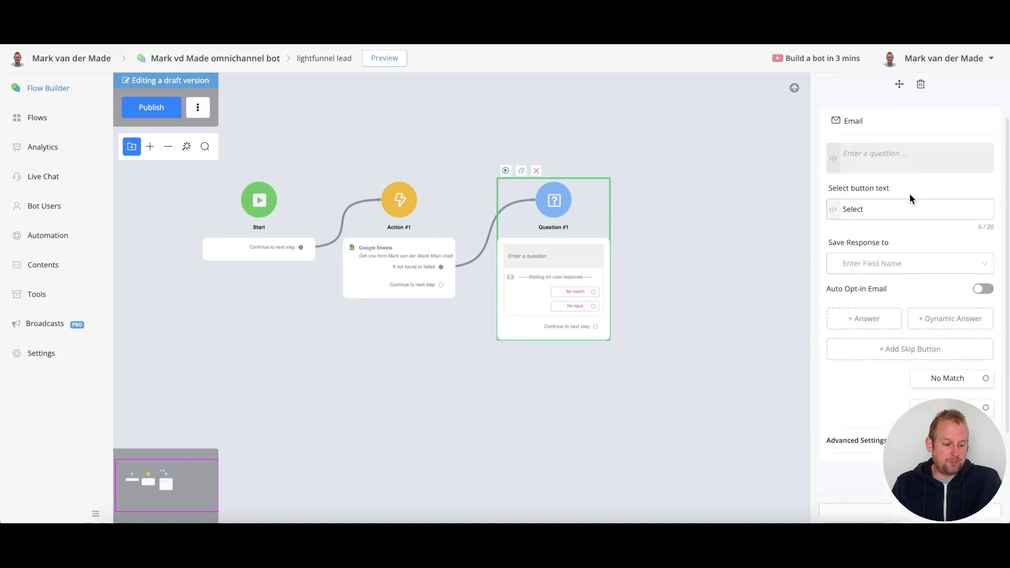
- Ask 'Hey {{First Name}}… Please type it below now', saving the reply to Email with auto opt-in
left_click(899, 164)
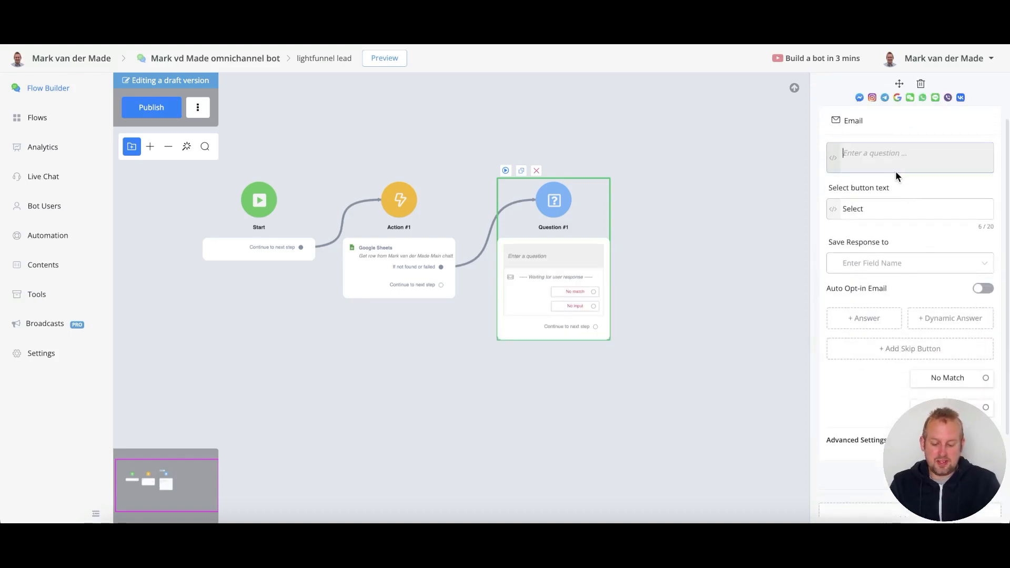
type("What email did")
key("BackSpace")
key("BackSpace")
key("BackSpace")
key("BackSpace")
key("BackSpace")
key("BackSpace")
key("BackSpace")
key("BackSpace")
key("BackSpace")
key("BackSpace")
key("BackSpace")
key("BackSpace")
key("BackSpace")
key("BackSpace")
type("Hey {{First Name}} to grab the template you signed up for I would need the email you just signed up with.")
key("Return")
key("Return")
type("Please type it ")
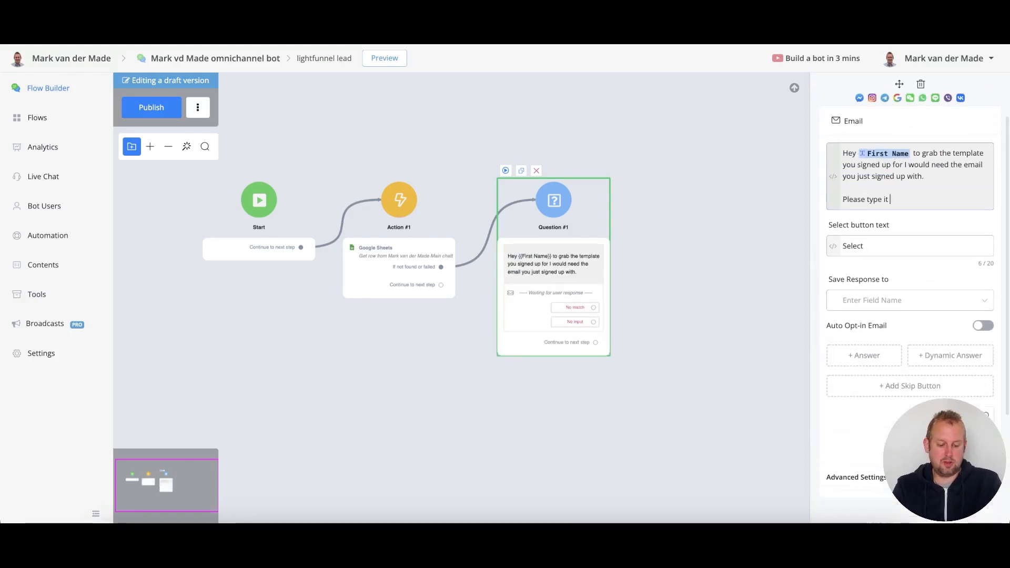
type("below now")
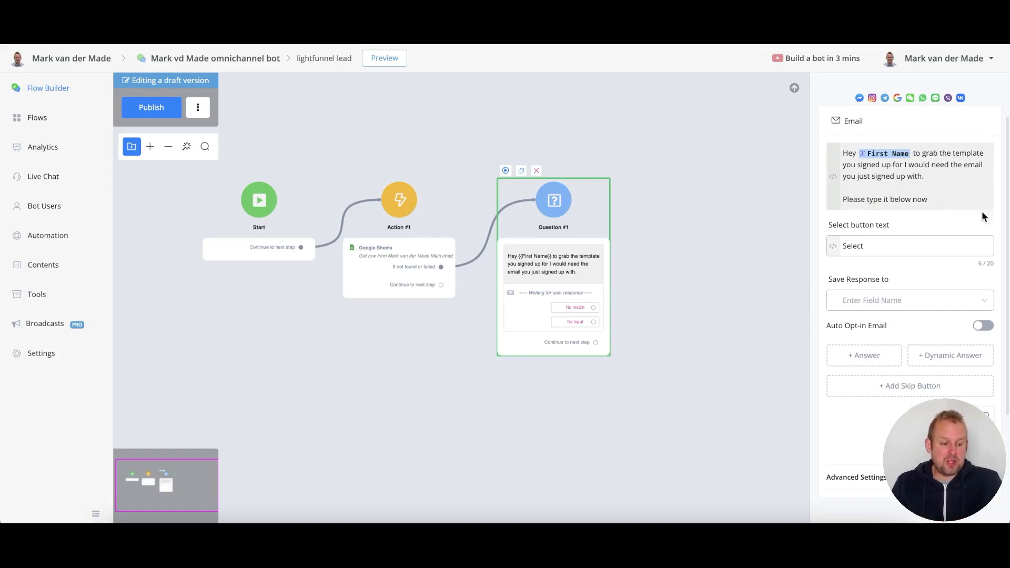
left_click(916, 307)
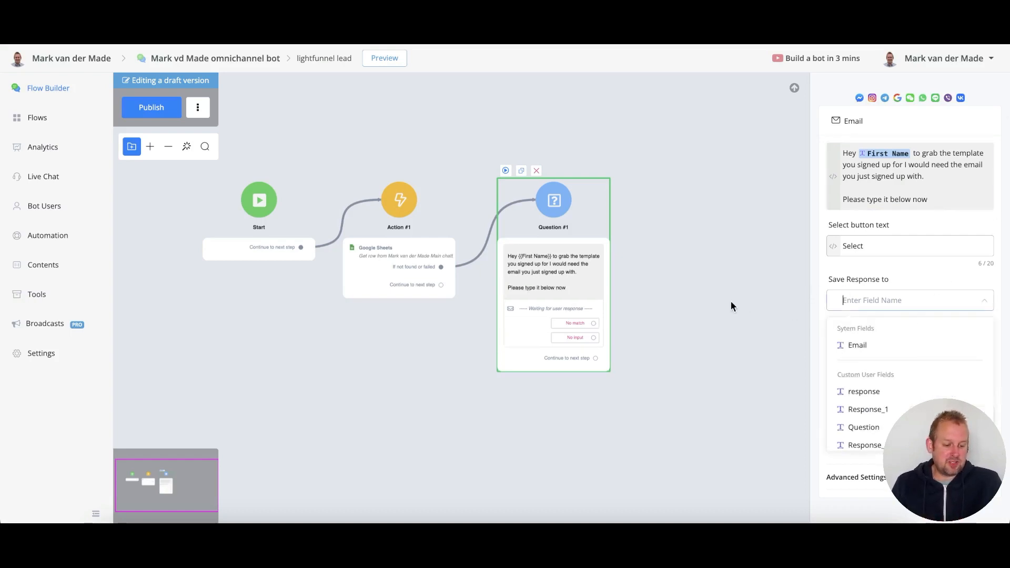
left_click(880, 352)
left_click(981, 325)
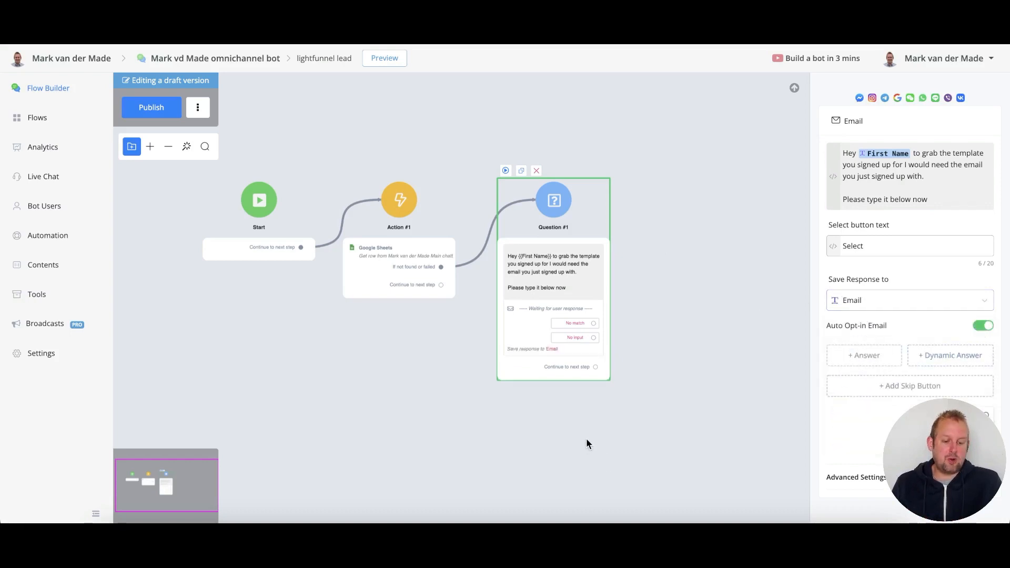
left_click(654, 293)
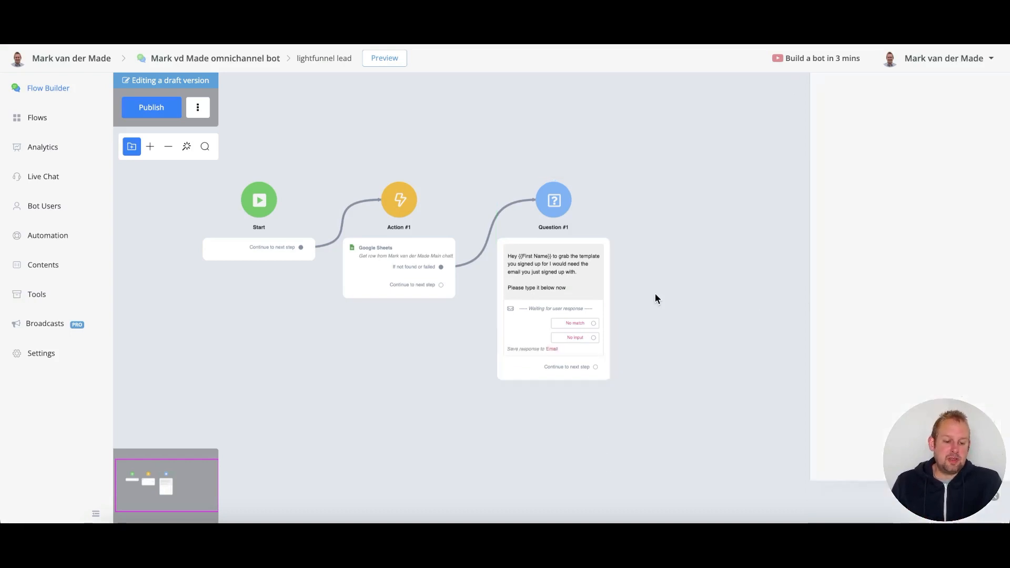
- Add Action #2 after Question #1's Continue output using the [CMA] Email verifier integration
left_click_drag(566, 264, 563, 262)
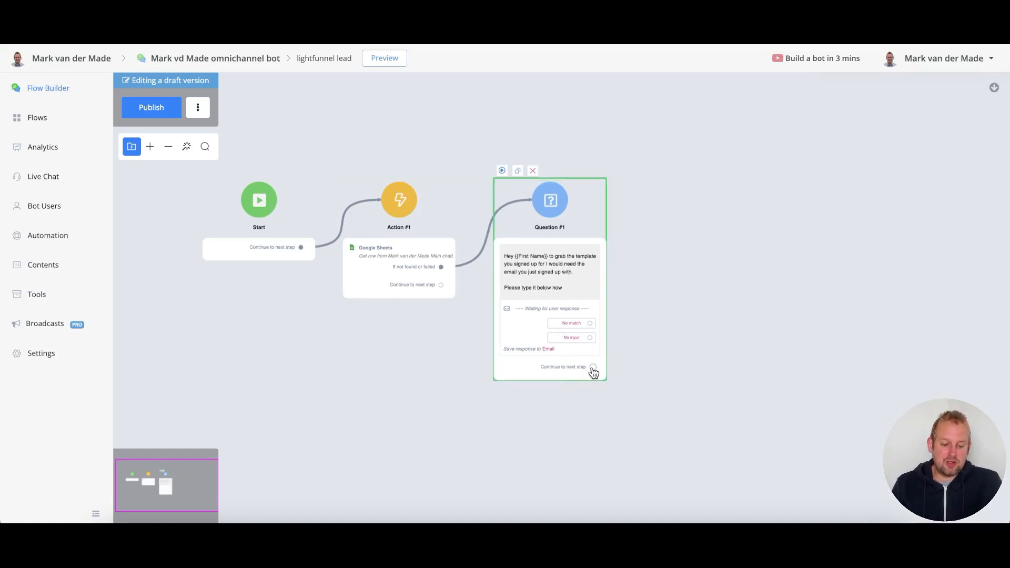
left_click_drag(592, 367, 553, 286)
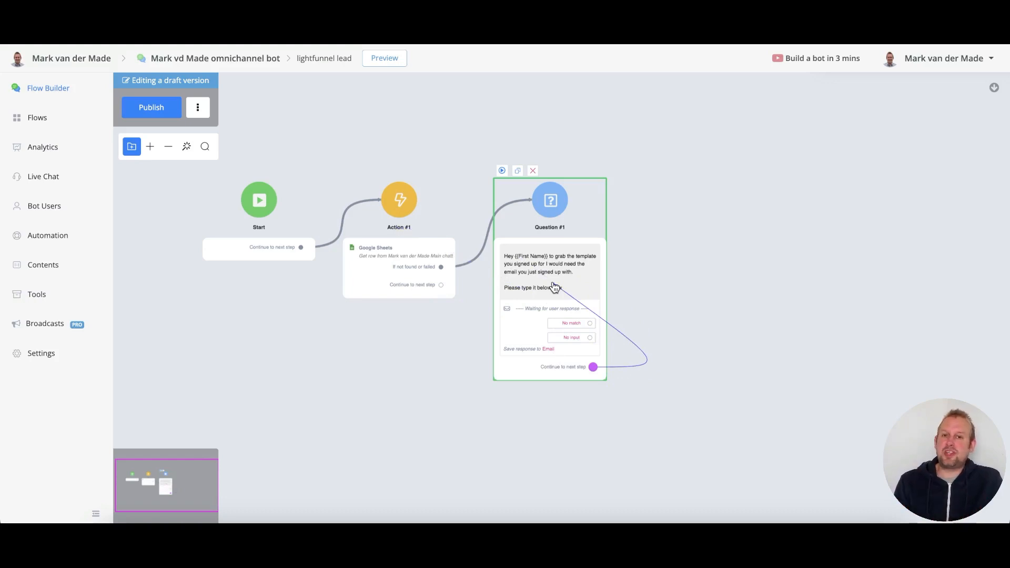
left_click_drag(553, 287, 553, 287)
left_click(525, 280)
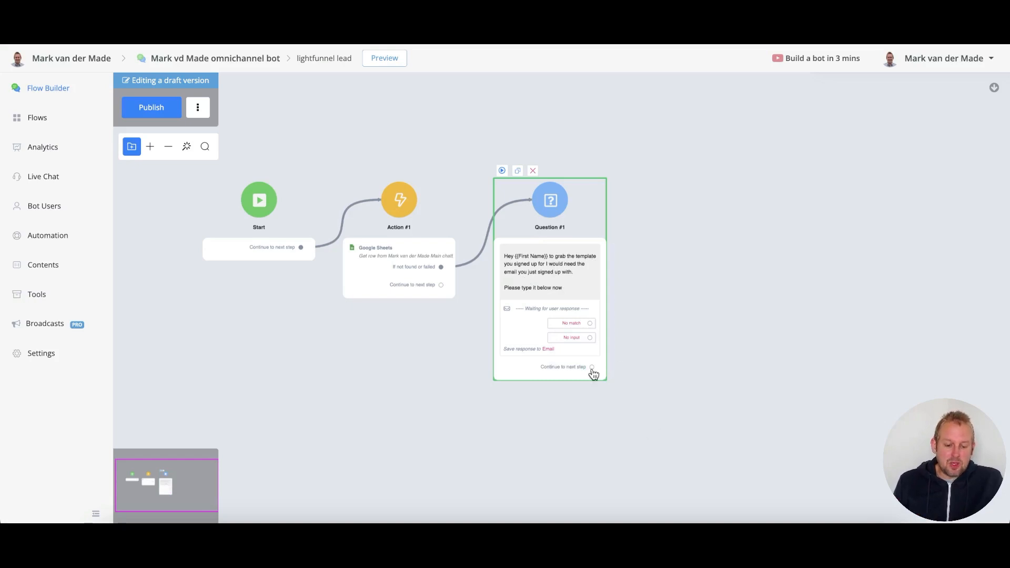
left_click_drag(593, 367, 667, 250)
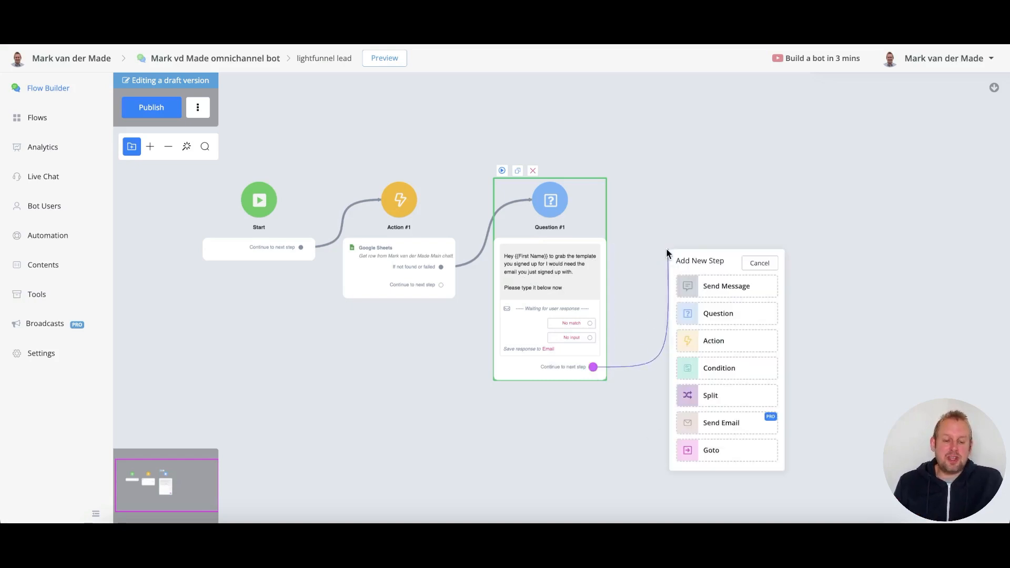
left_click(736, 343)
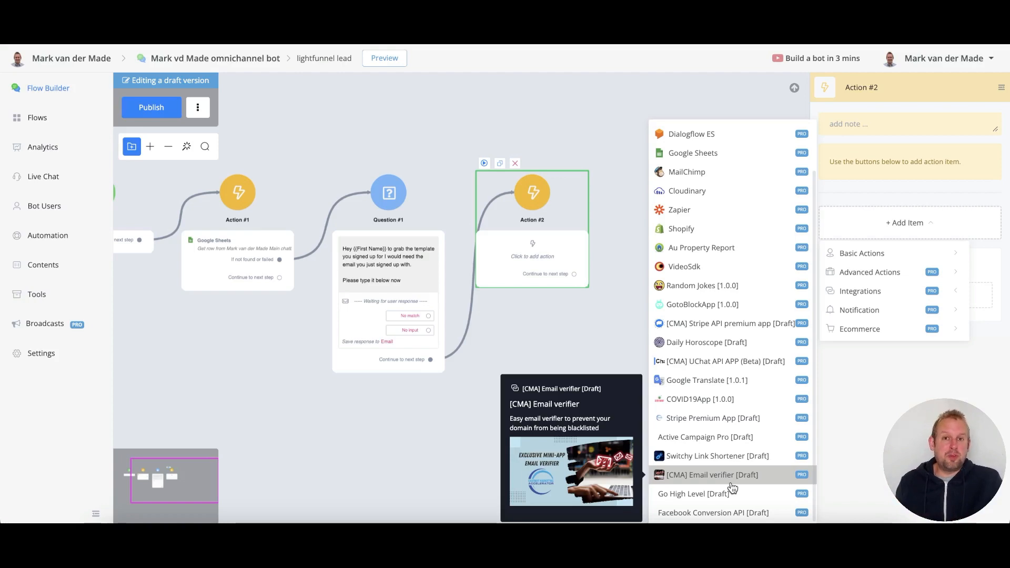
left_click(731, 482)
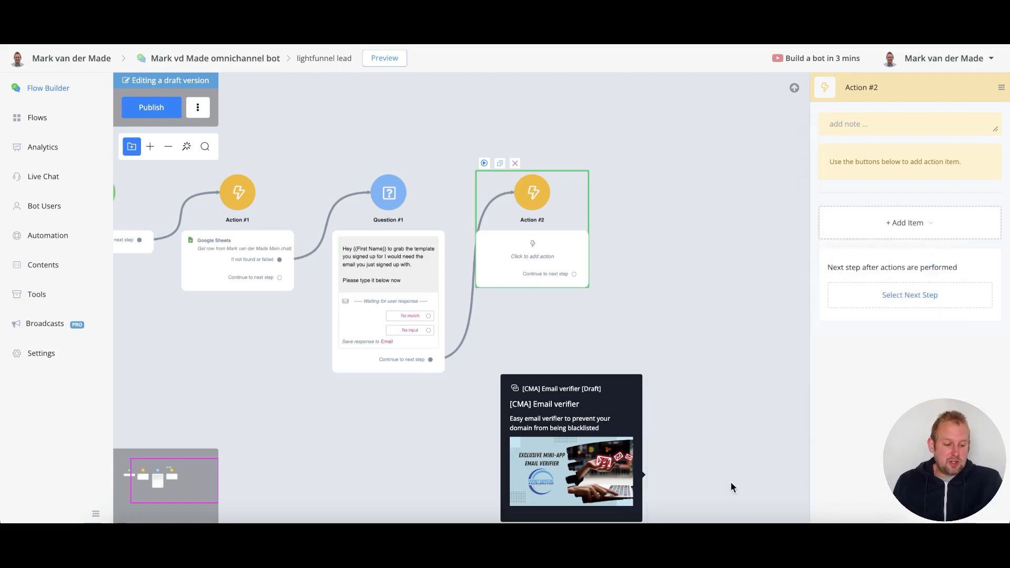
- Configure Verify Email to check {{Email}} and store its Result in the response field
left_click(850, 199)
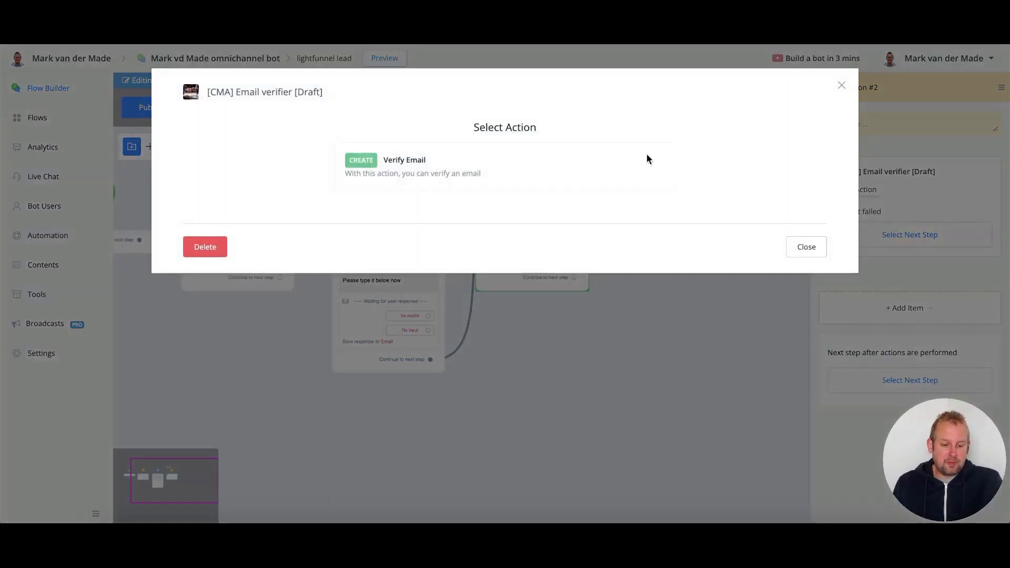
left_click(479, 162)
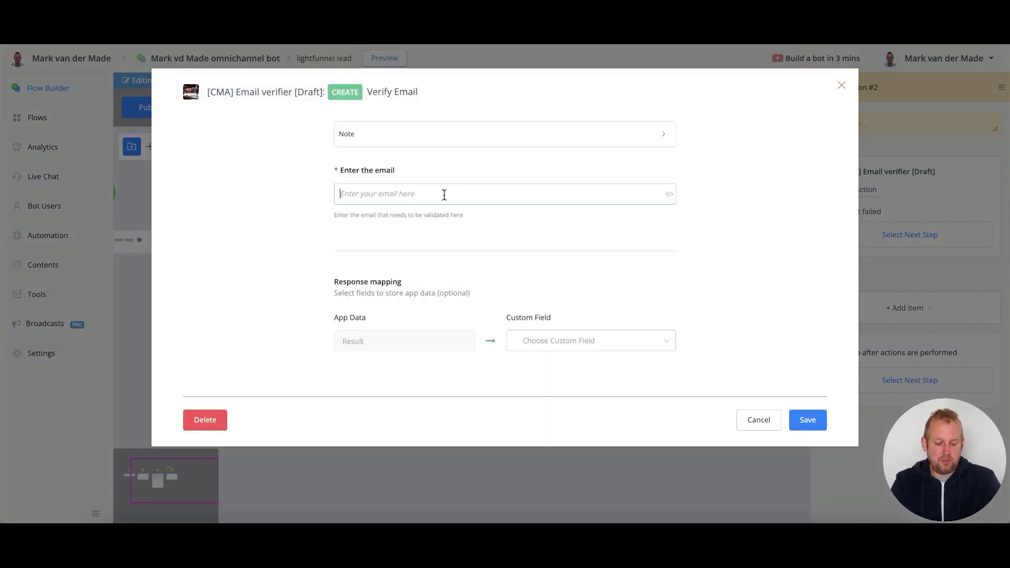
type("{{email")
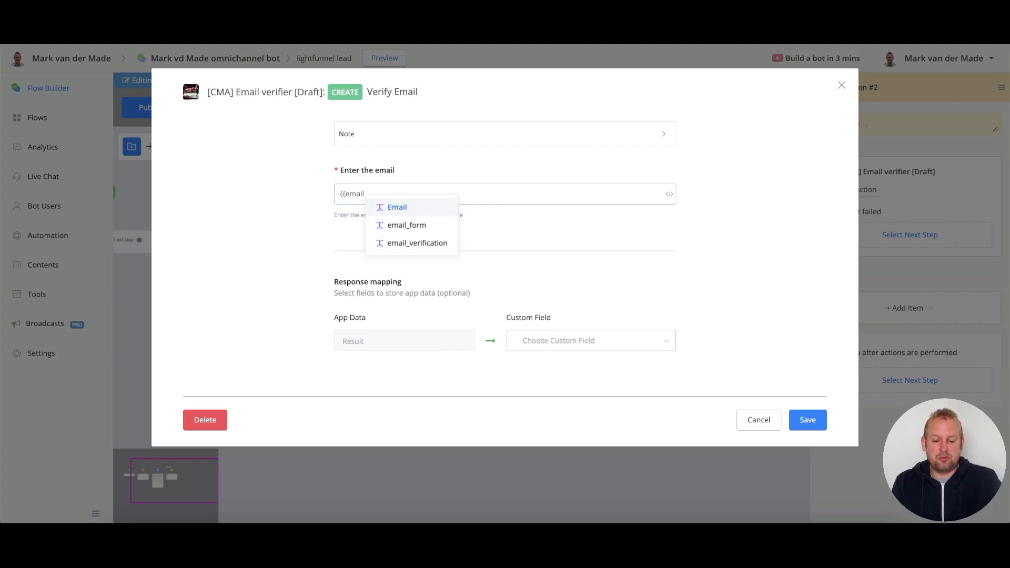
left_click(428, 208)
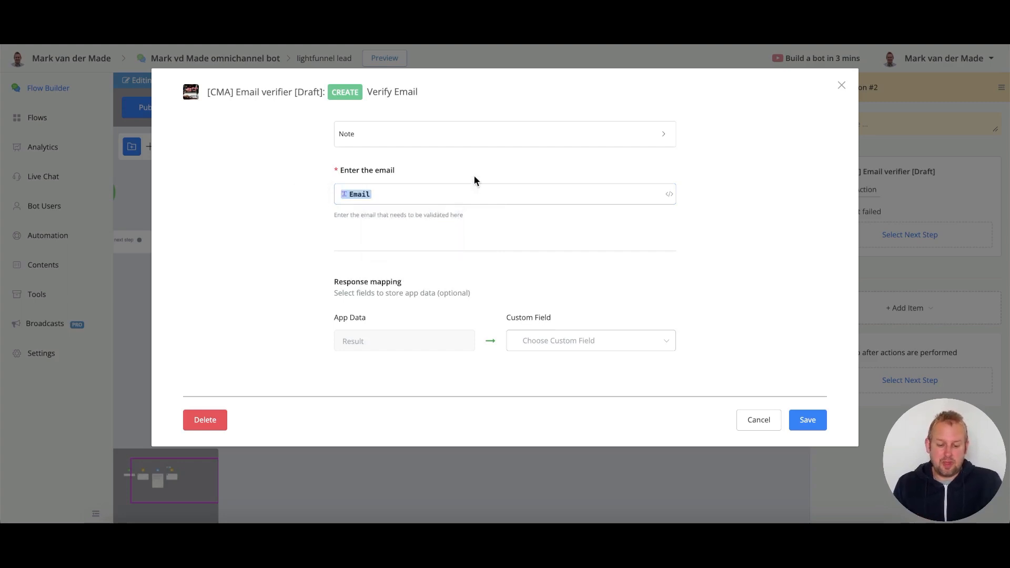
left_click(625, 345)
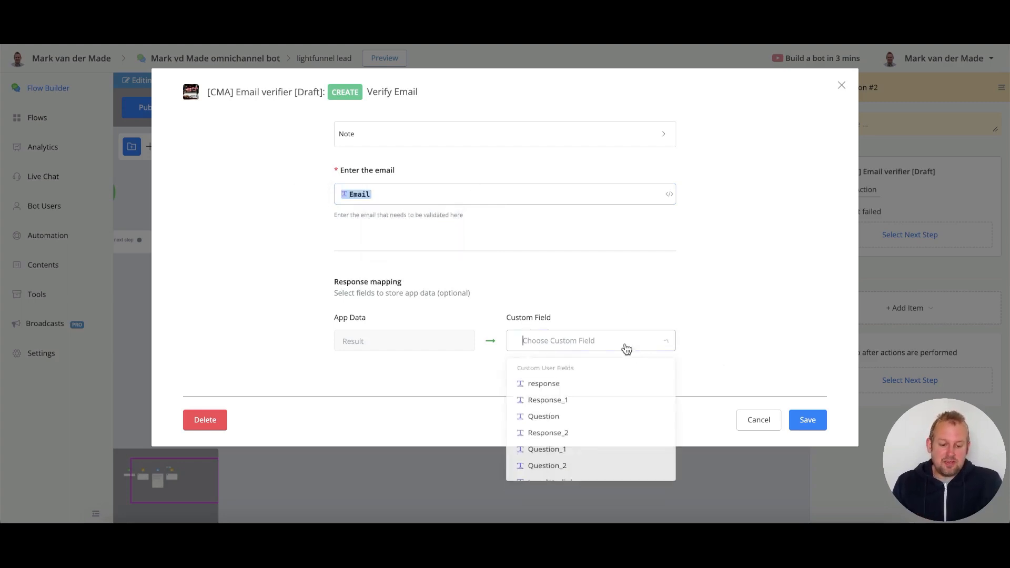
left_click(616, 386)
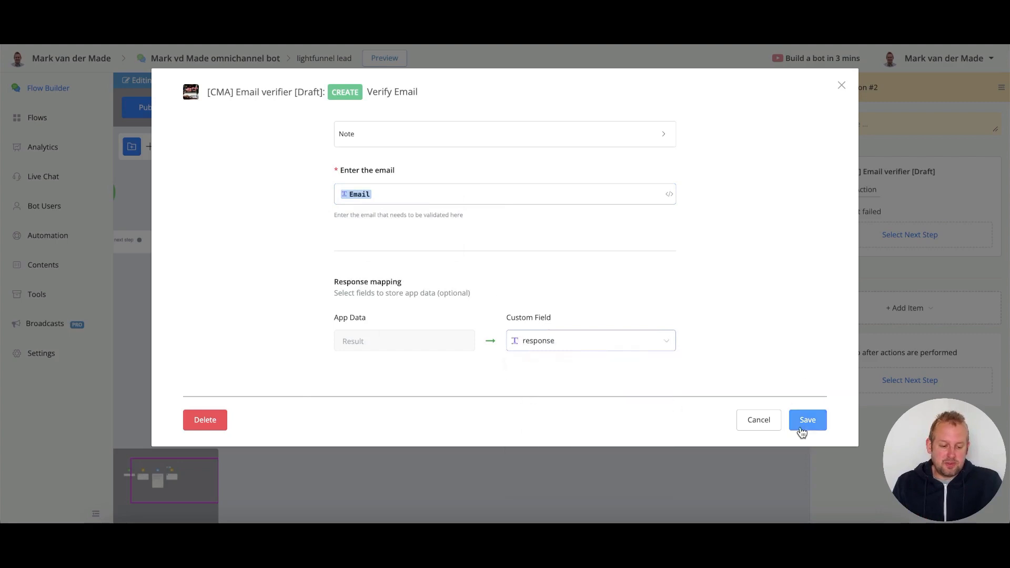
left_click(804, 421)
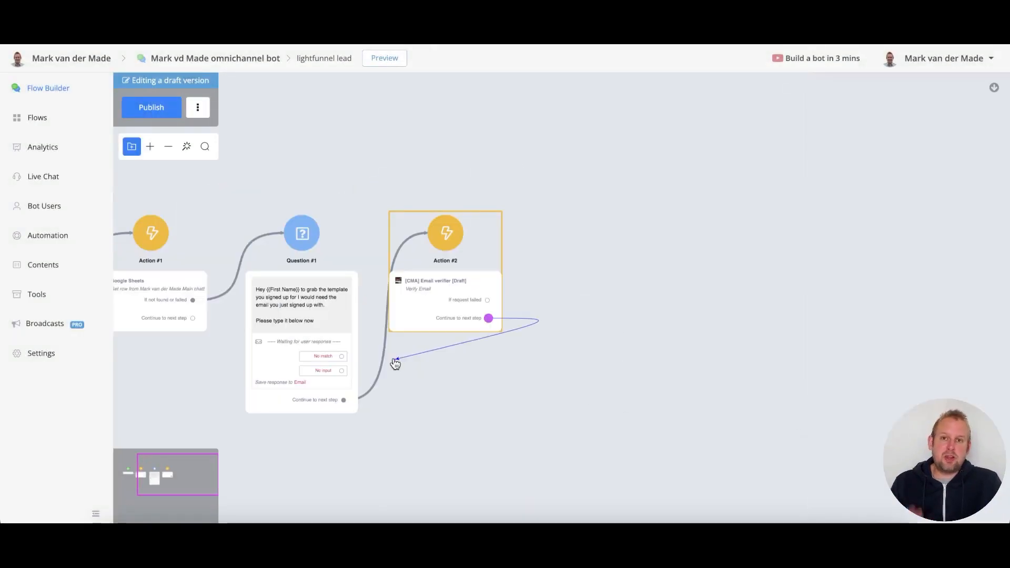
- Add a Condition step off Action #2's Continue output, placed just below it
left_click_drag(395, 362, 500, 317)
left_click(437, 374)
left_click_drag(573, 307, 566, 301)
left_click(884, 90)
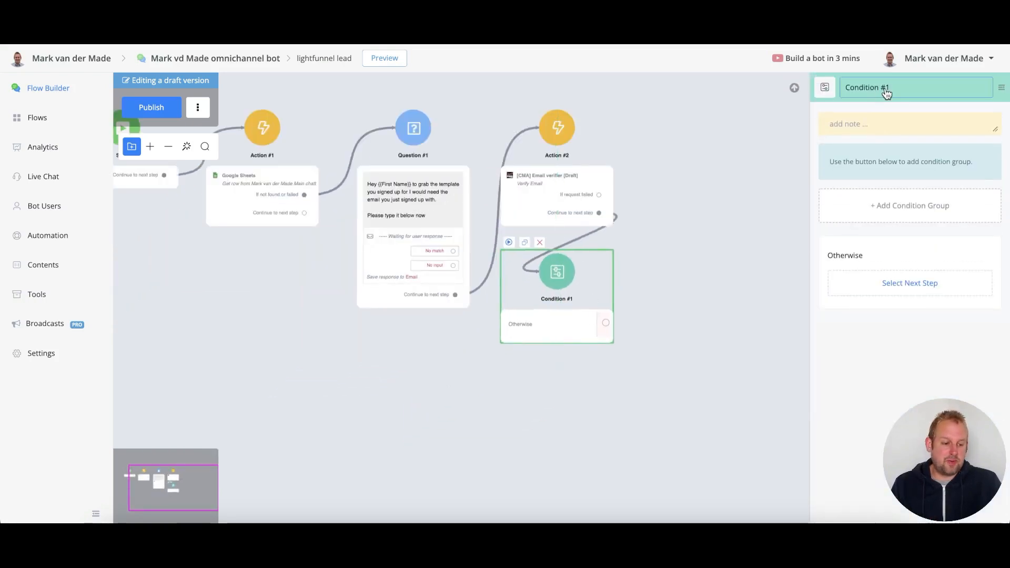
- Give Condition #1 a condition group with the rule 'response IS valid' and save it
left_click(900, 216)
left_click(941, 231)
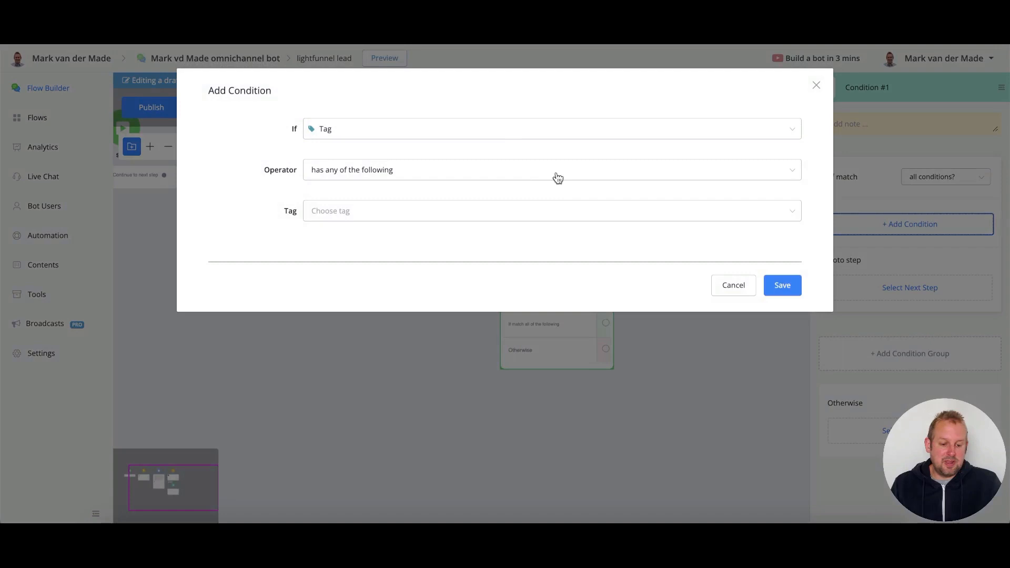
left_click(499, 135)
type("res")
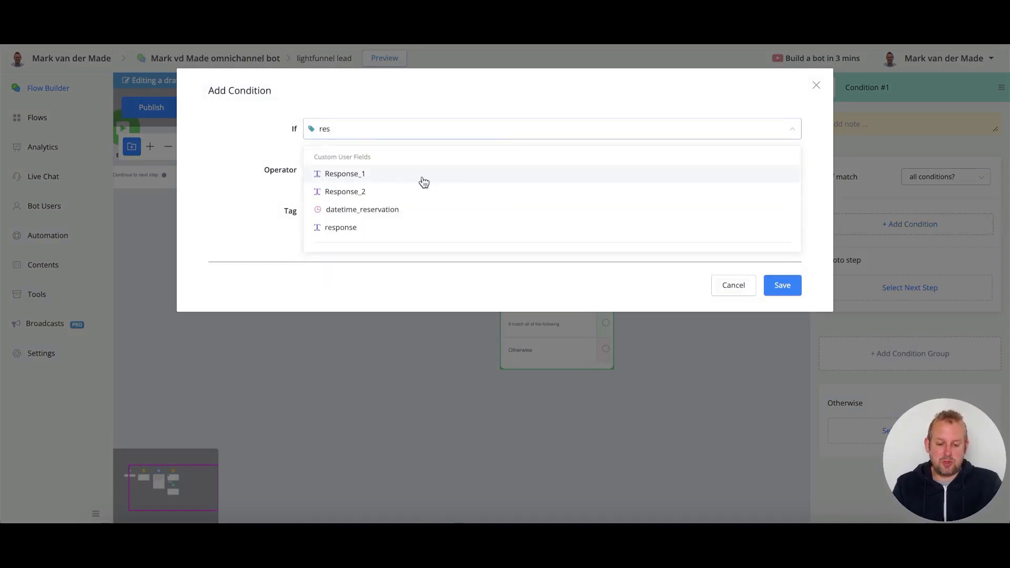
left_click(348, 229)
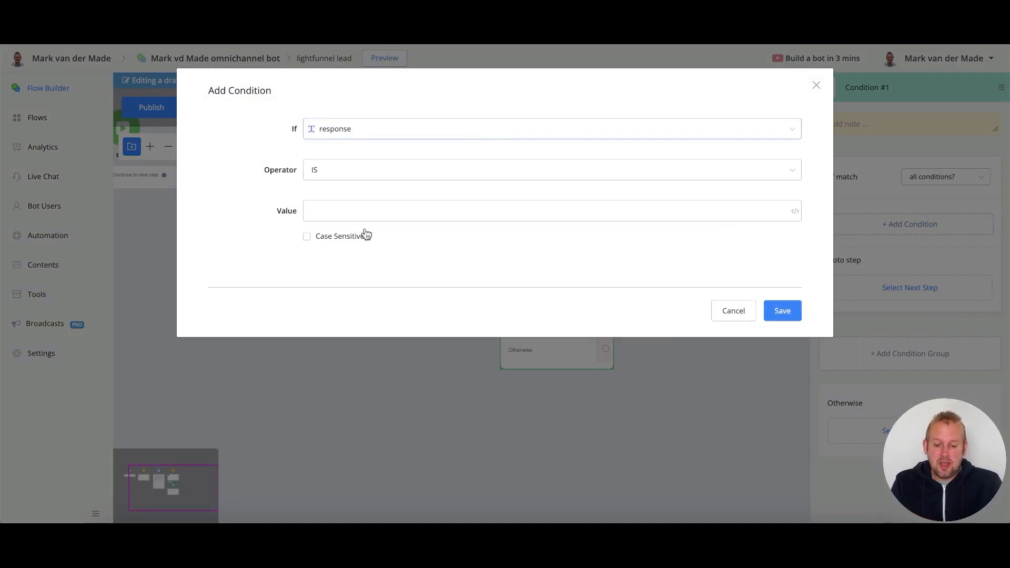
left_click(366, 211)
type("valid")
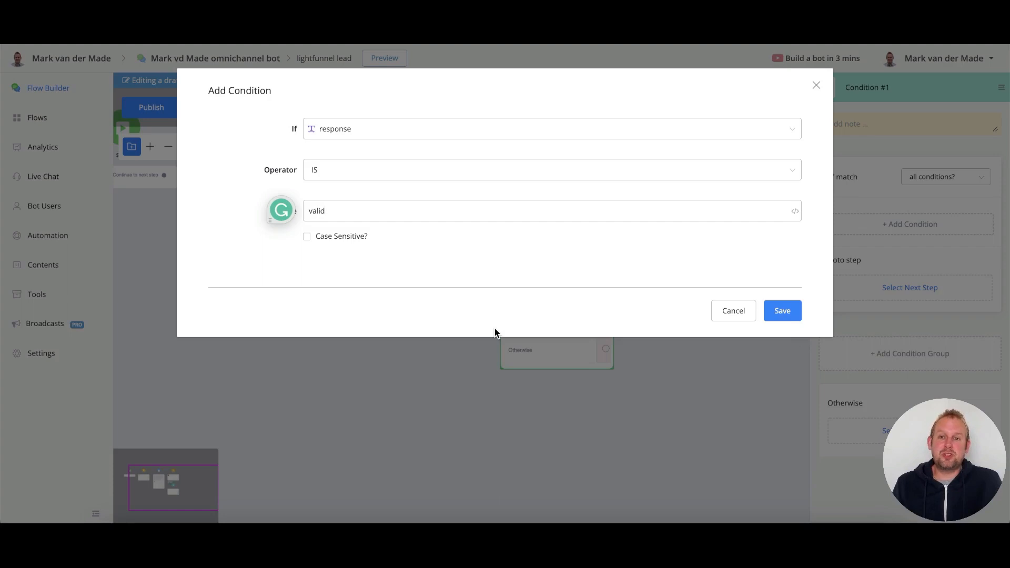
left_click(782, 311)
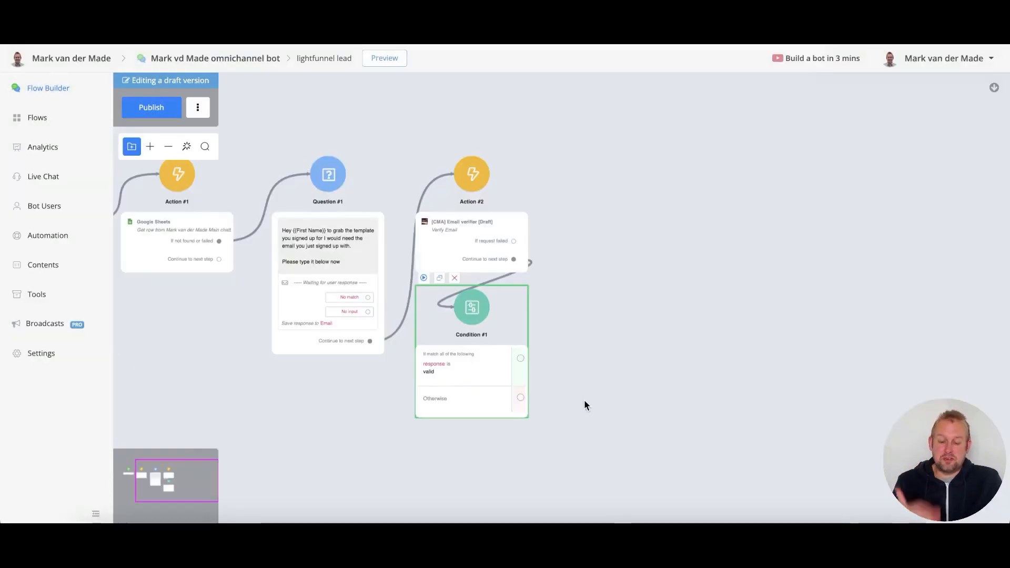
- Link the valid output to Send Message #1 reading 'Perfect! Just press the button below to grab your template now'
left_click_drag(593, 336, 579, 366)
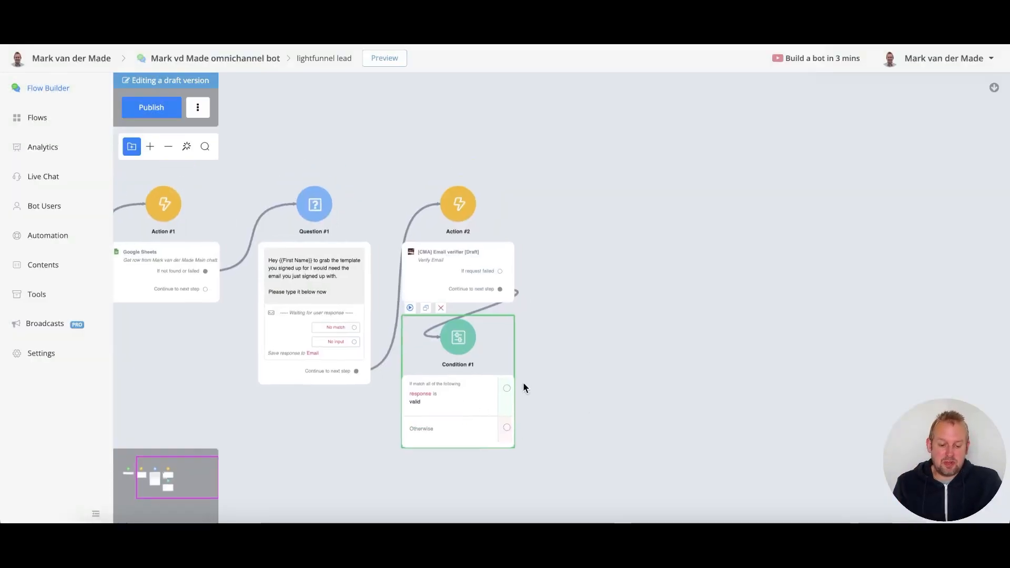
left_click_drag(507, 388, 581, 254)
left_click(660, 290)
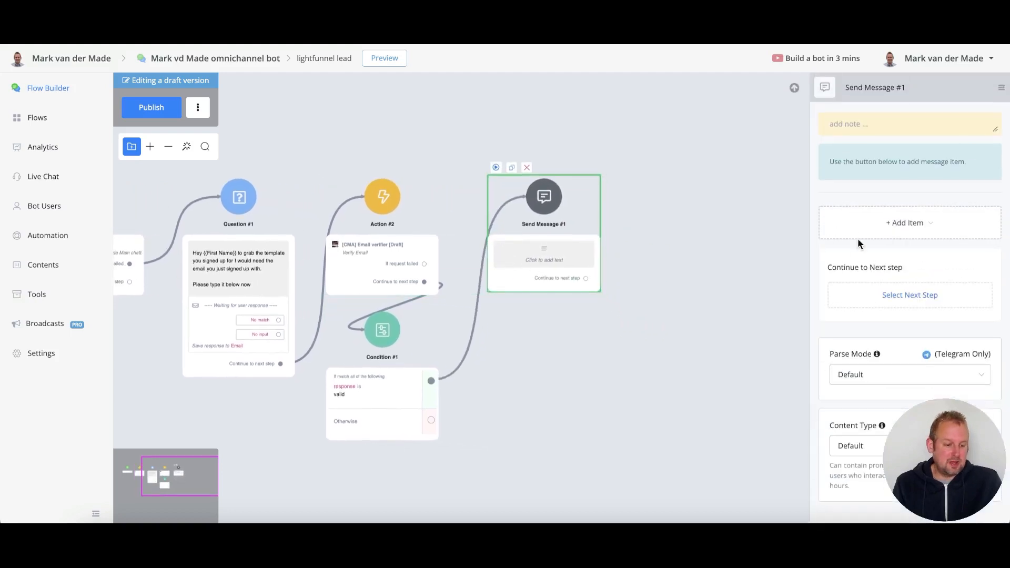
left_click(865, 224)
left_click(853, 253)
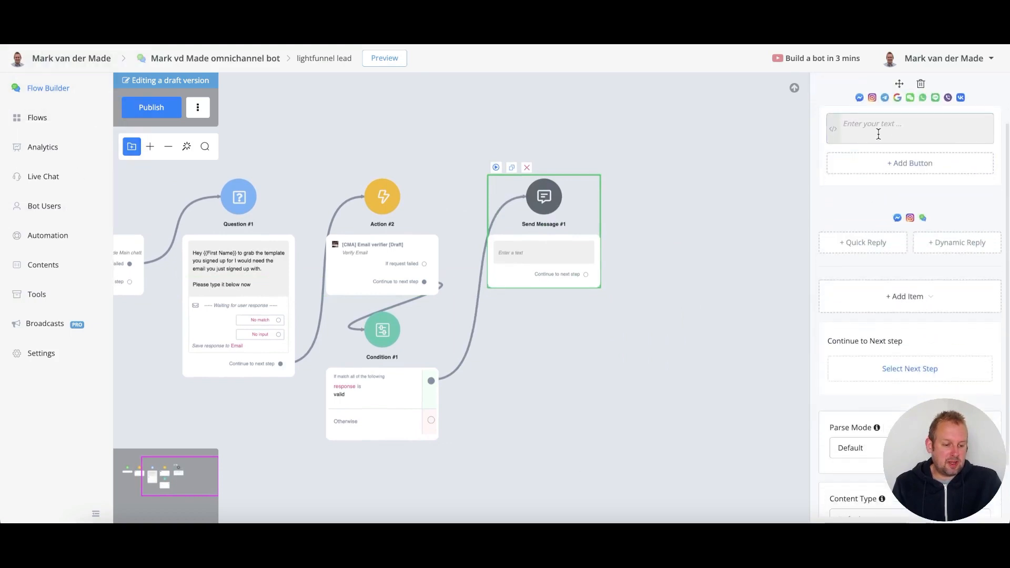
left_click(878, 134)
type("Perfect!")
key("Return")
key("Return")
type("Just press the button below to grab your tempalt")
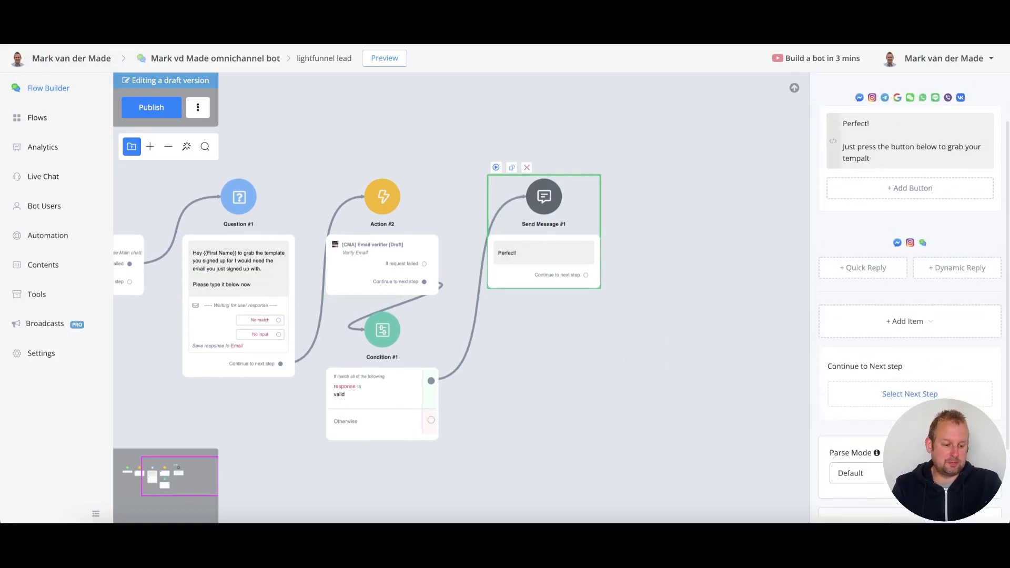
key("BackSpace")
key("BackSpace")
key("BackSpace")
type("late now")
left_click(900, 190)
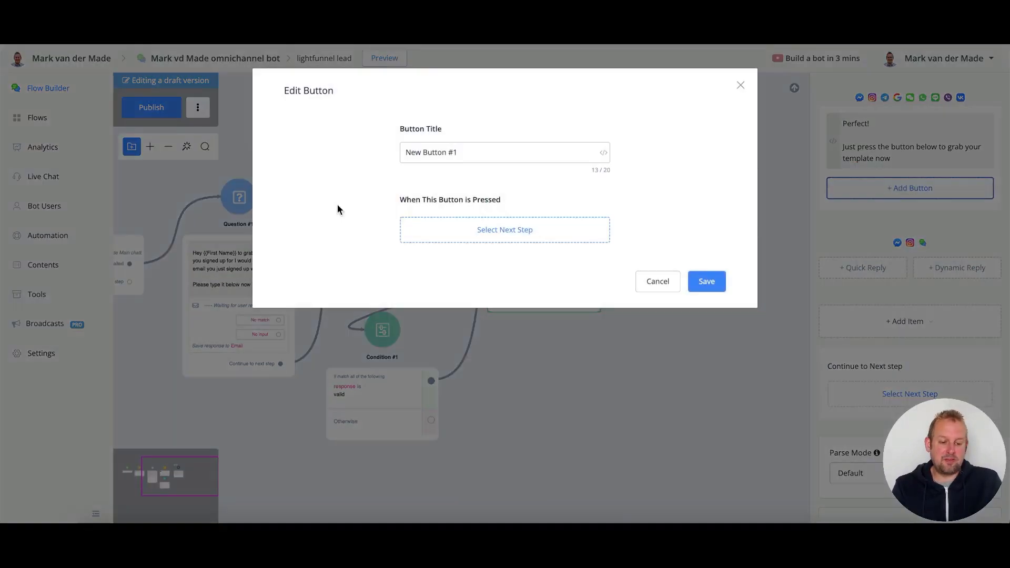
triple_click(422, 158)
triple_click(445, 151)
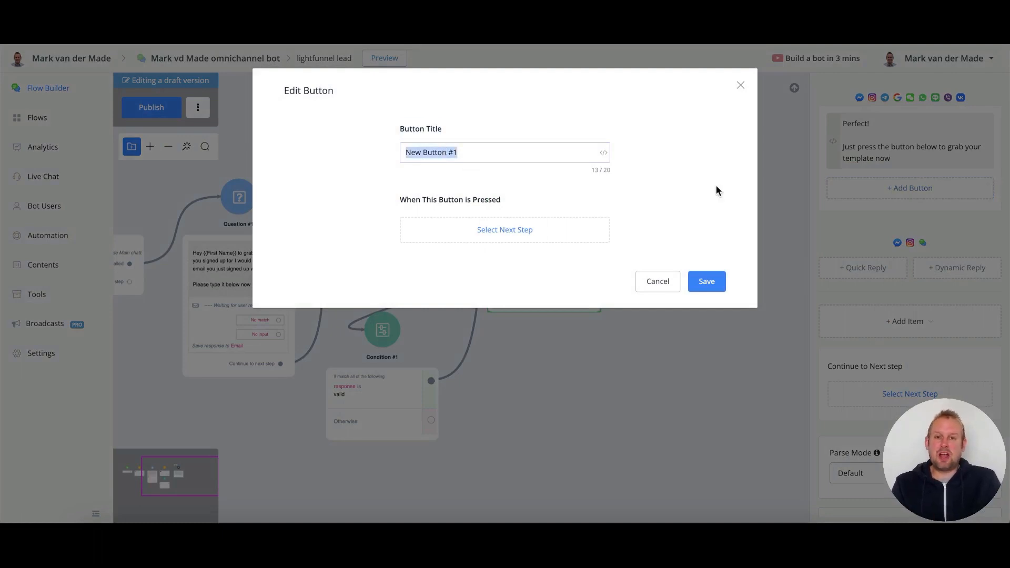
type("Claim")
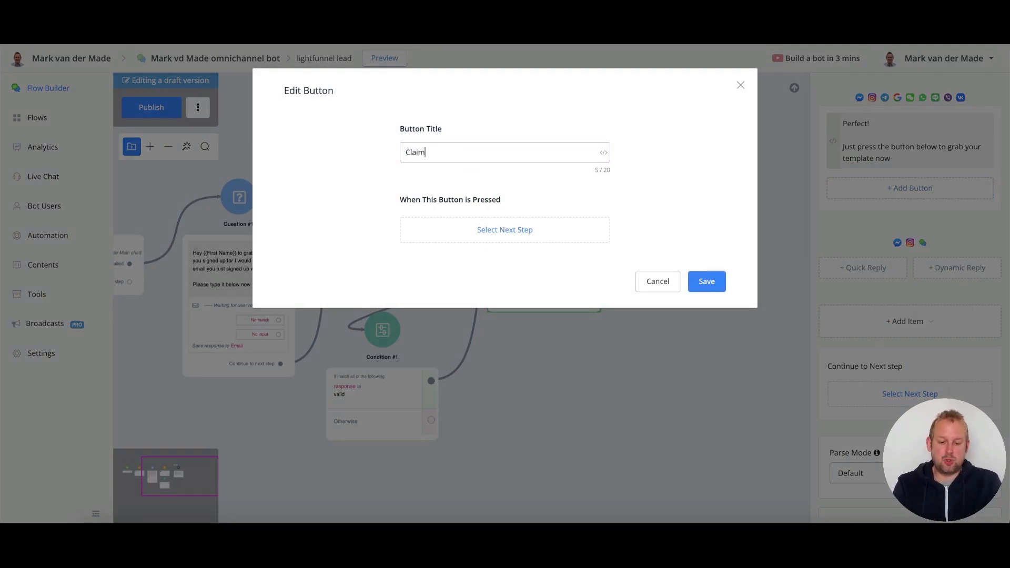
type(" template")
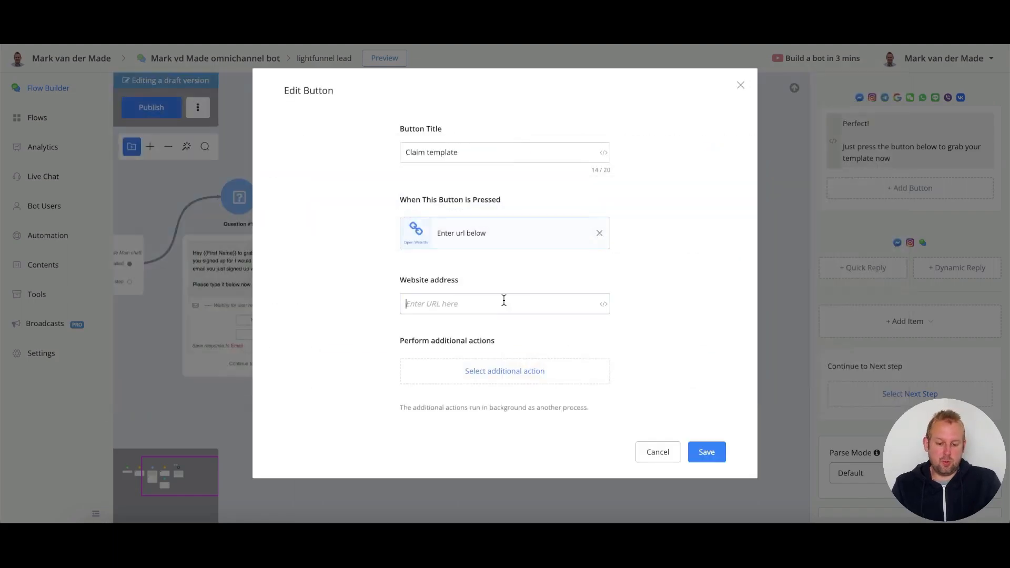
type("https://markvdm")
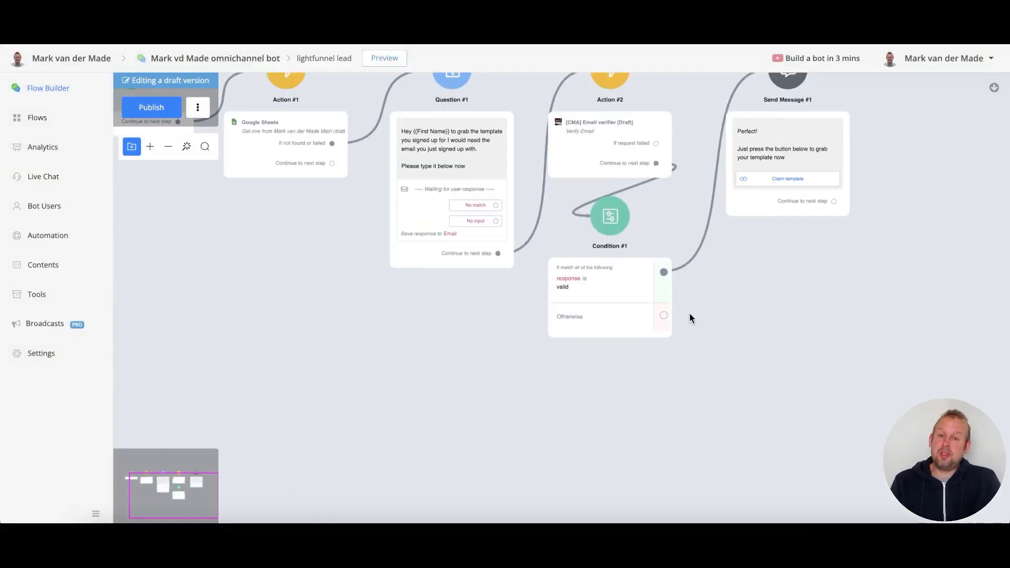
- Route the Otherwise branch to Send Message #2 saying 'Your email does not seem valid. Please press the button below to try it again'
scroll(687, 311, "up", 2)
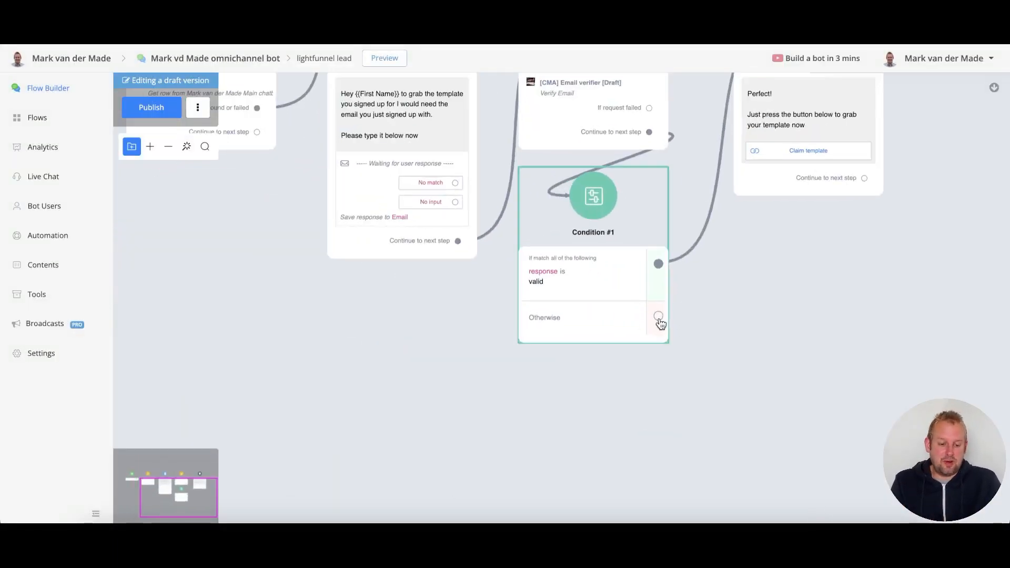
left_click_drag(658, 317, 525, 378)
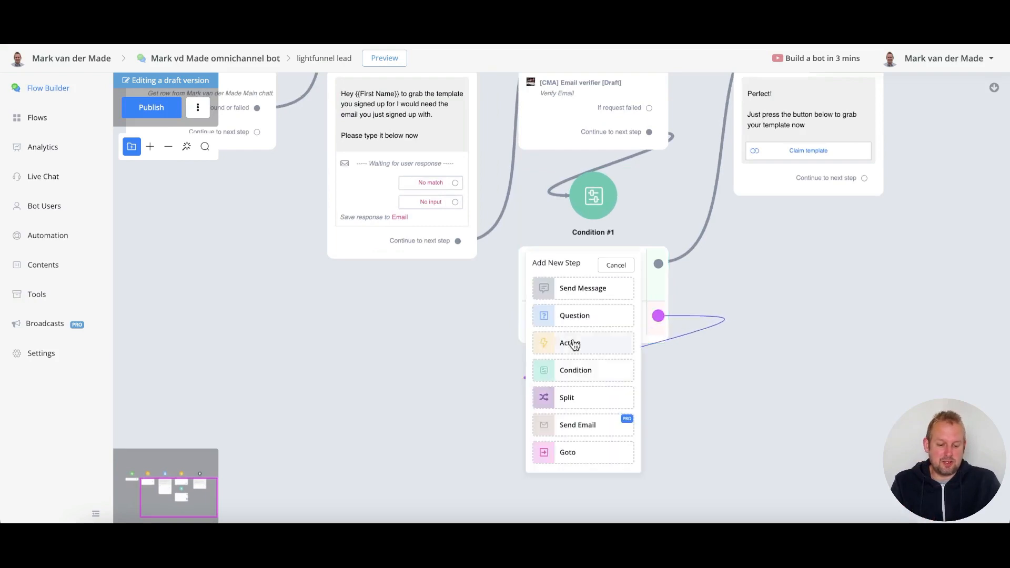
left_click(573, 291)
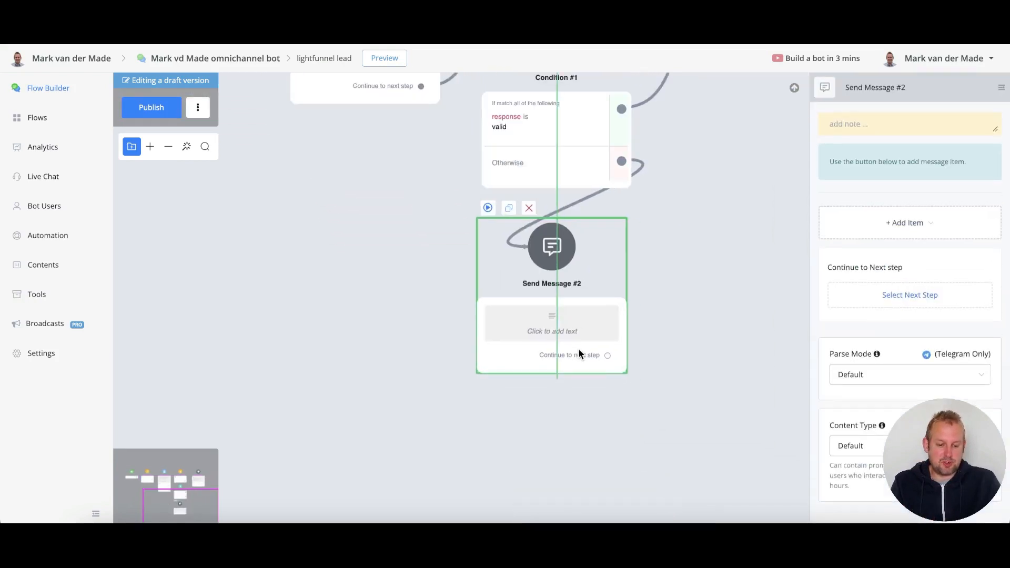
left_click_drag(693, 258, 685, 296)
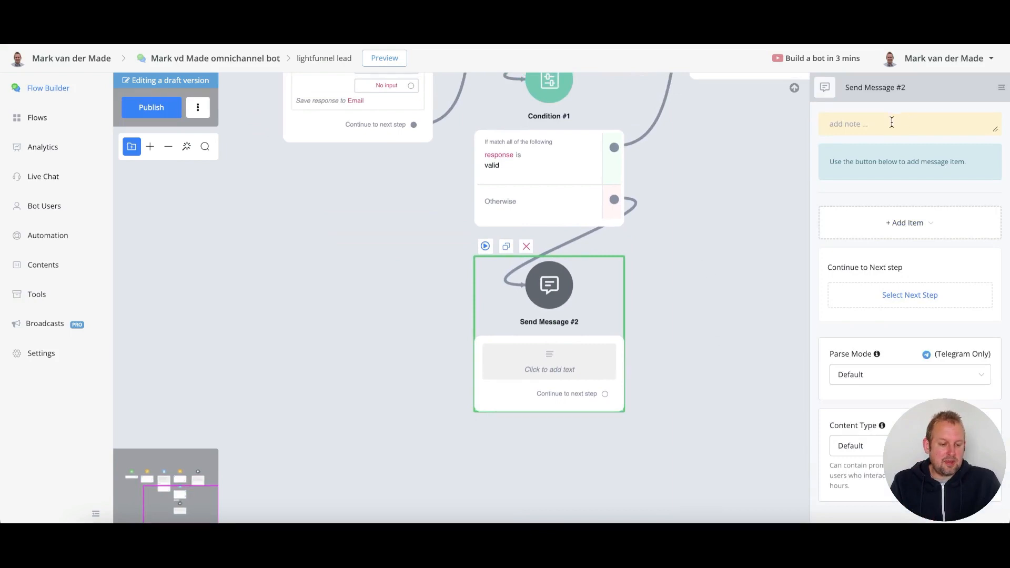
left_click(893, 222)
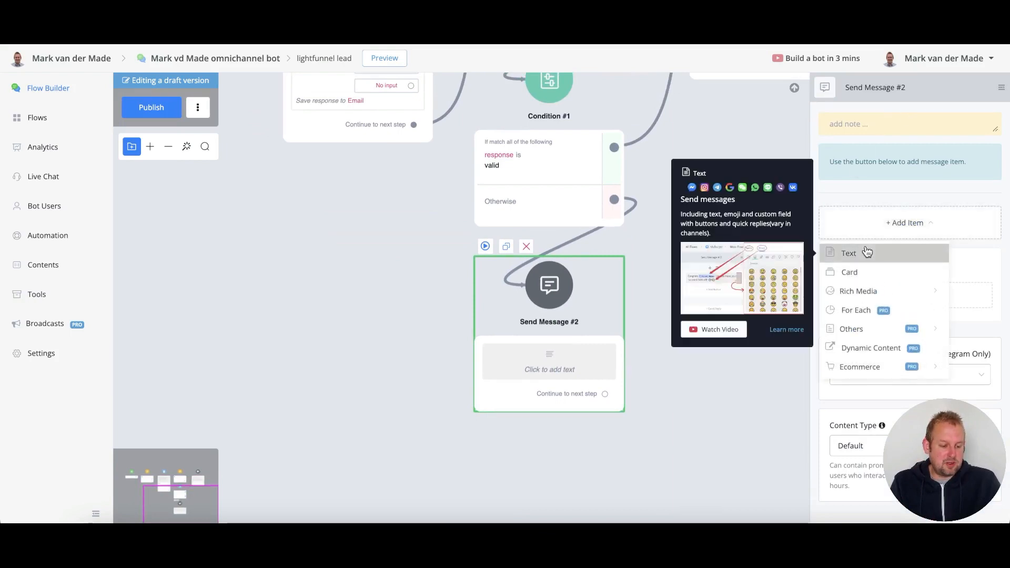
left_click(865, 252)
type("Your email does not seem valid. Please press the button below to try it again")
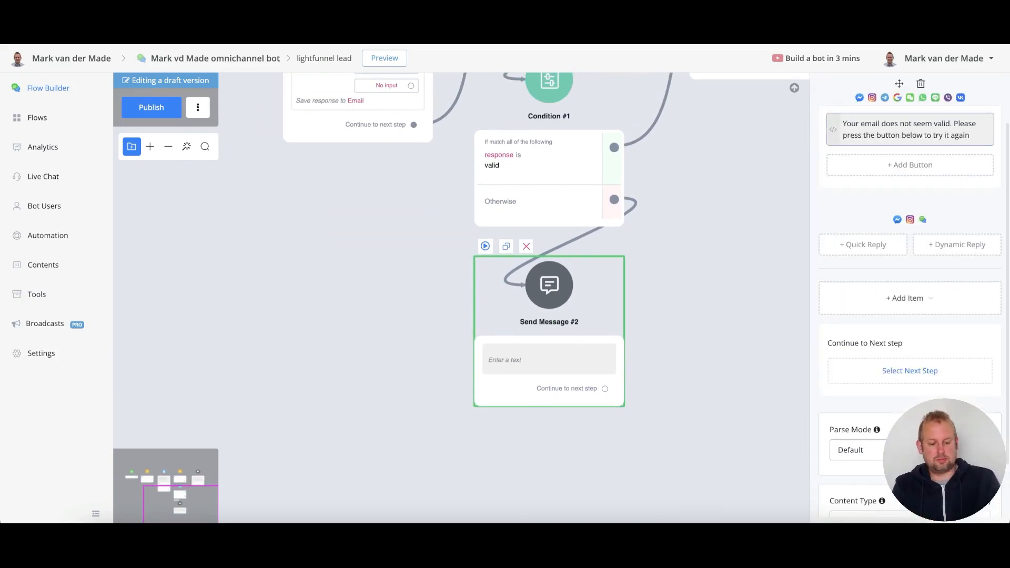
- Add a 'Change email' button to that message and connect it back to Question #1
left_click(881, 168)
triple_click(547, 151)
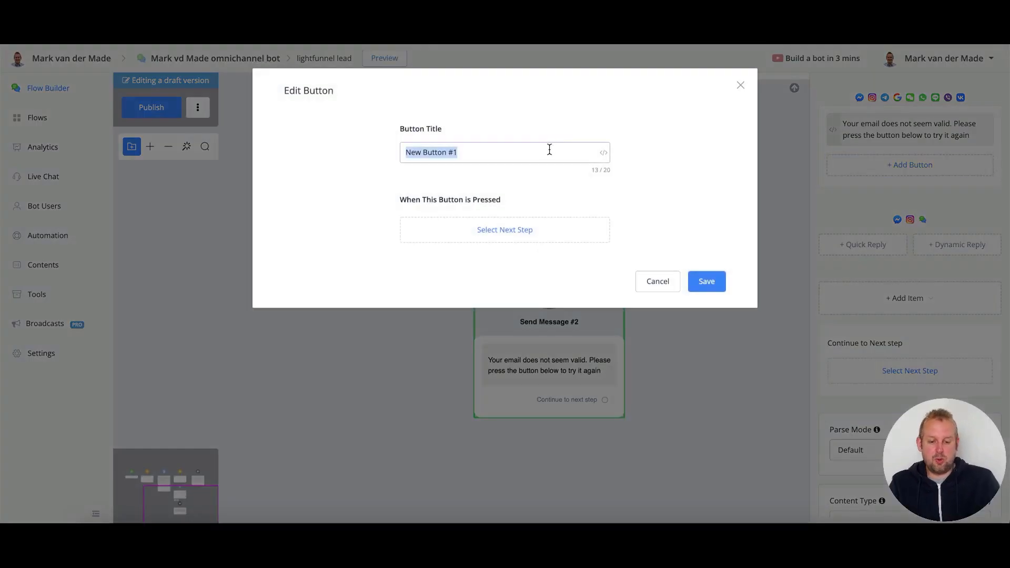
type("C")
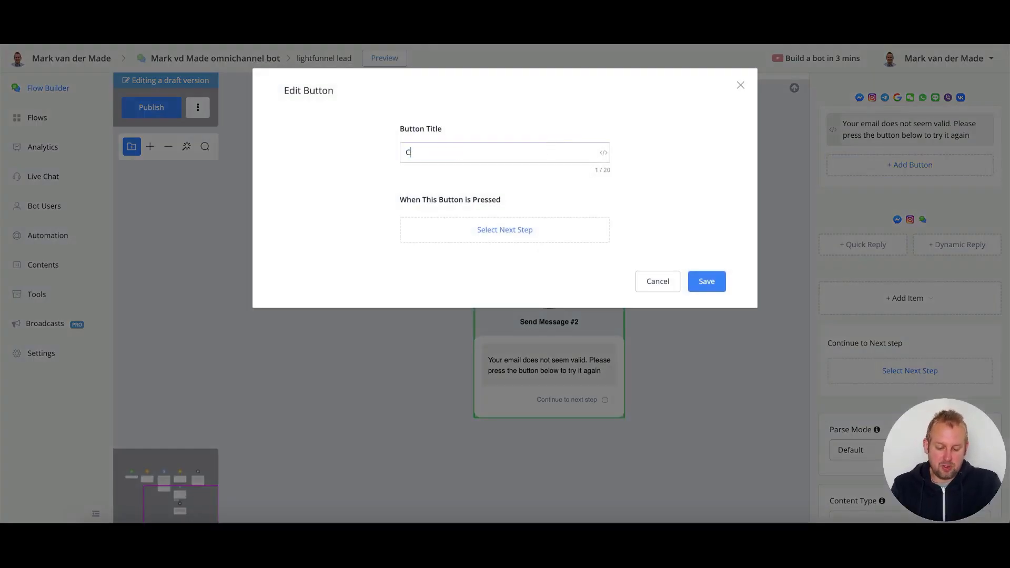
type("hange email")
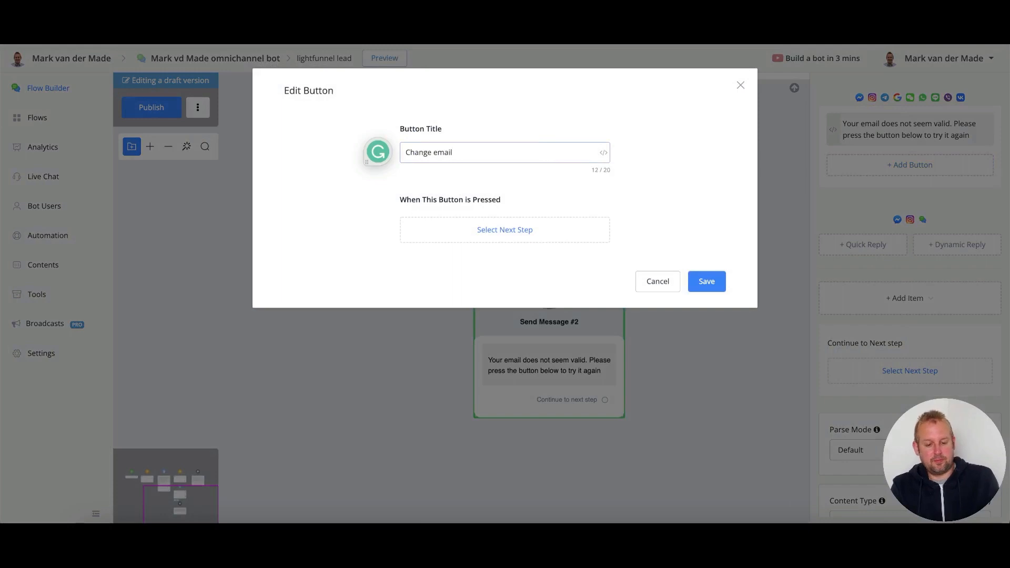
left_click(700, 279)
left_click(752, 359)
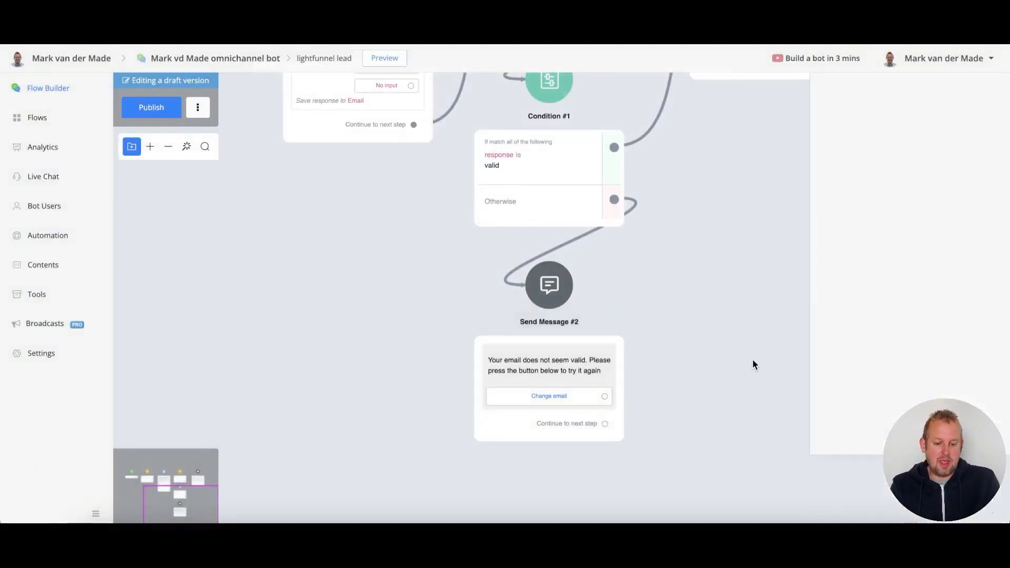
left_click_drag(755, 330, 733, 417)
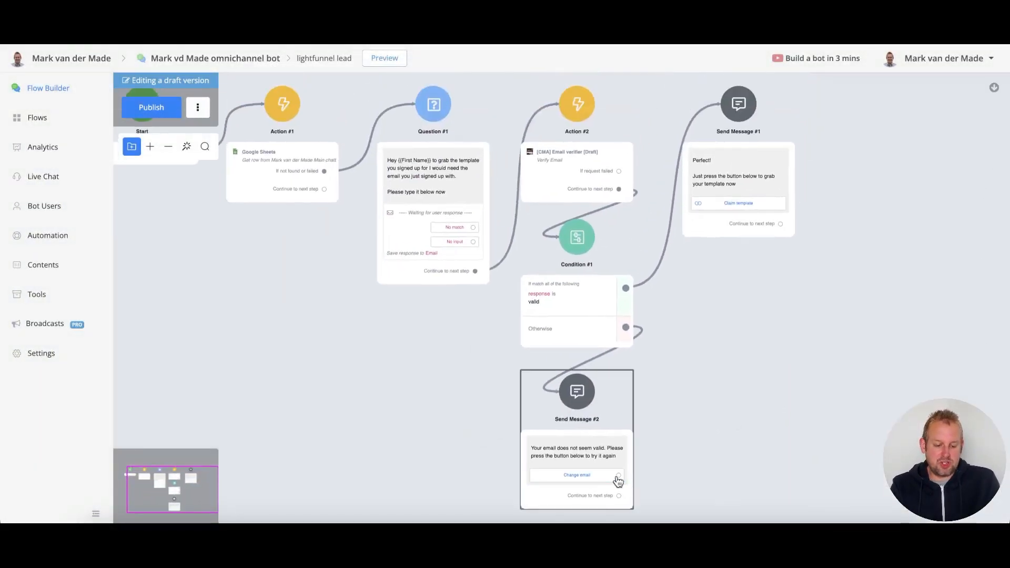
left_click_drag(617, 475, 434, 107)
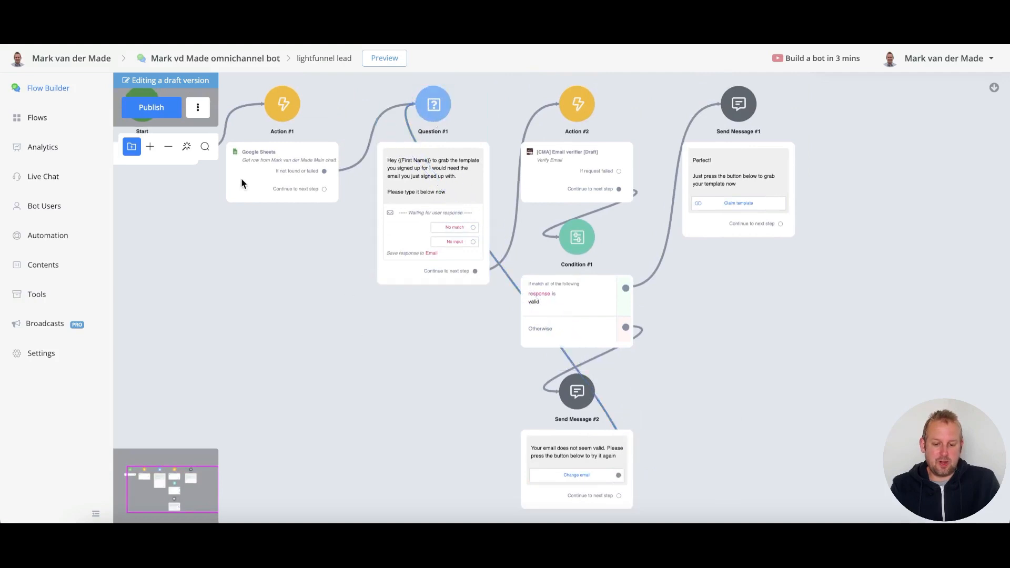
- Publish the lead flow, then create a Ref URL widget named lf-template-signup
left_click(152, 108)
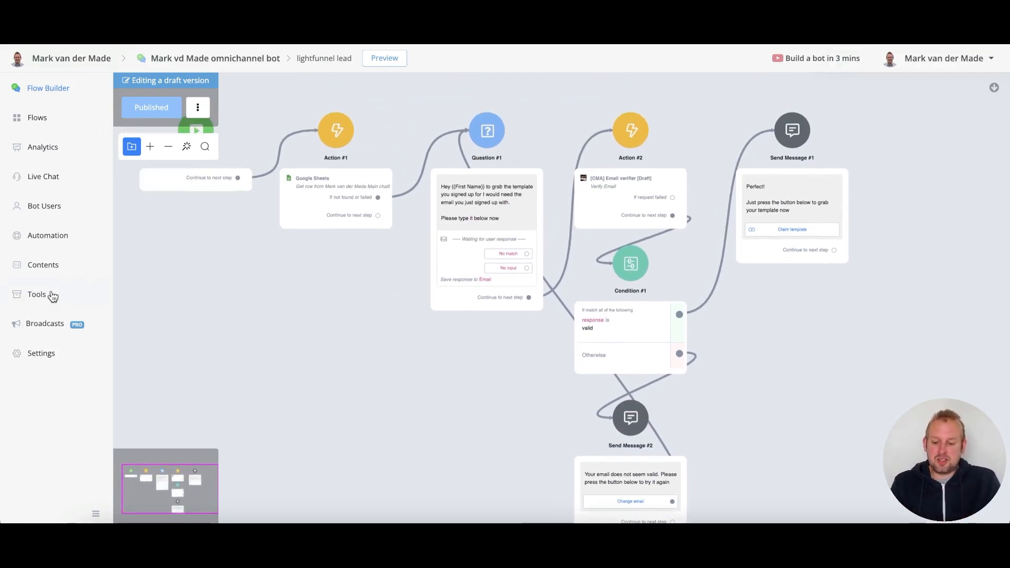
left_click(52, 296)
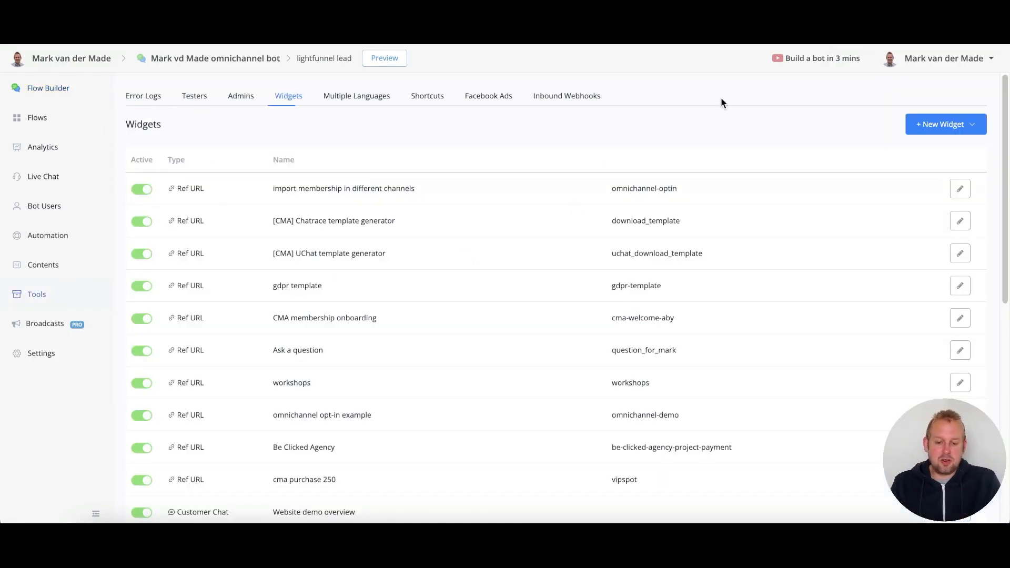
left_click(974, 131)
left_click(883, 159)
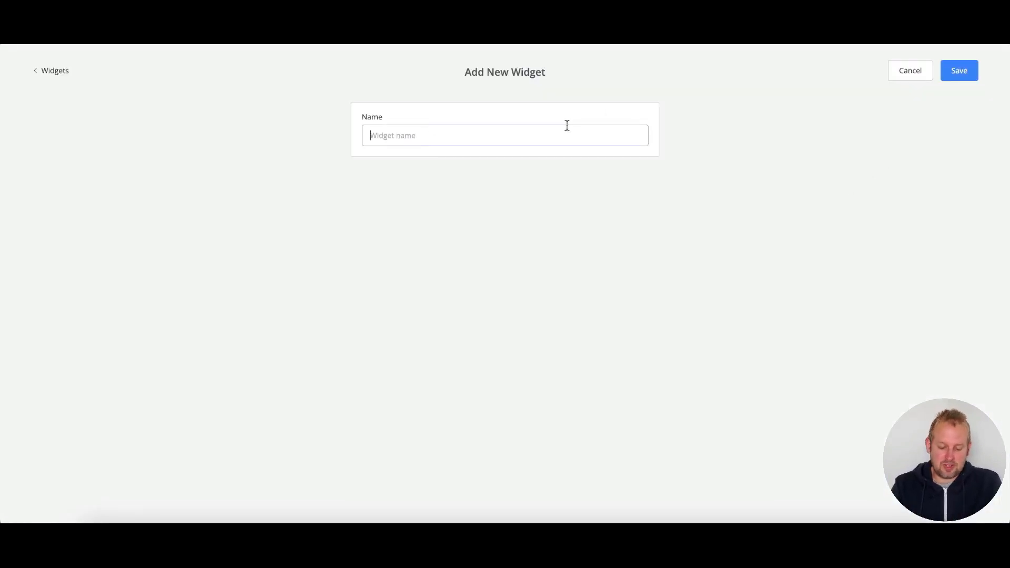
type("If-")
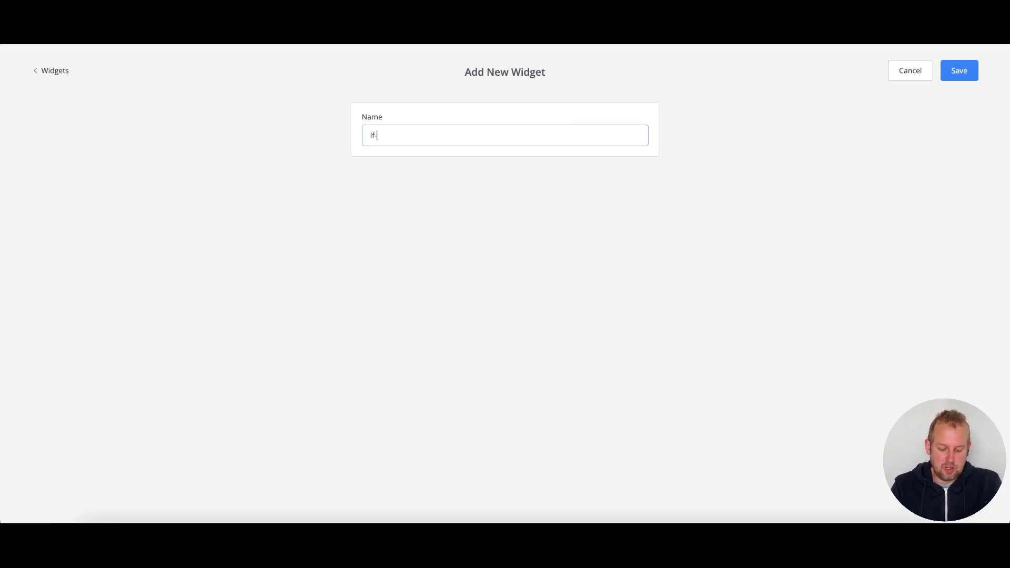
type("template-signup")
left_click(968, 74)
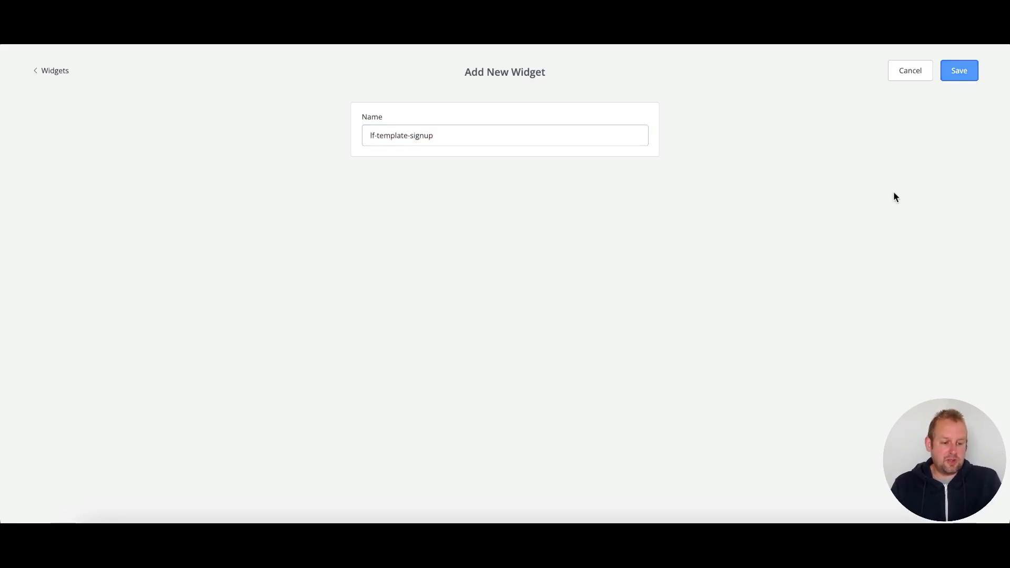
scroll(821, 305, "down", 10)
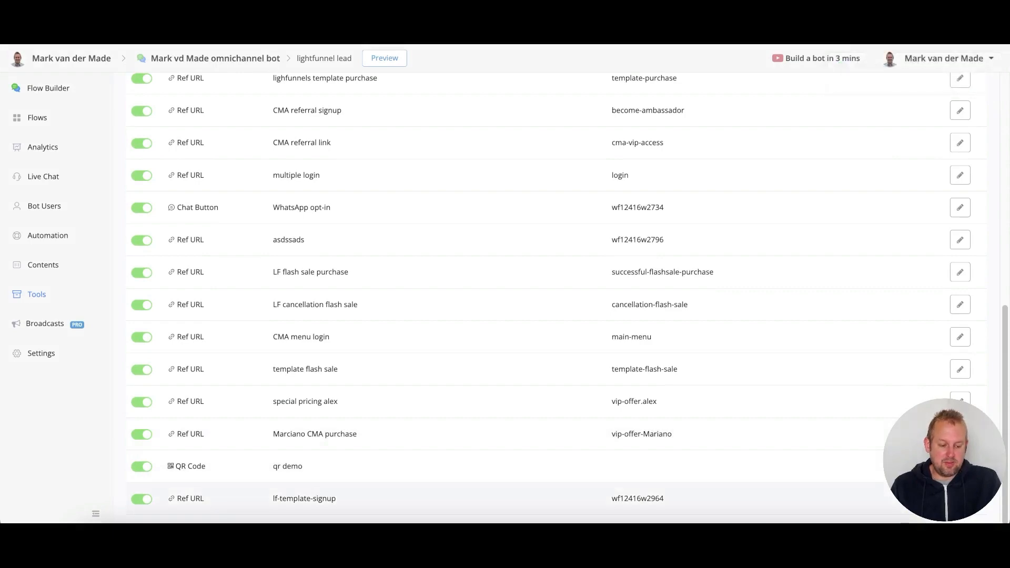
- Set the lf-template-signup widget's channel to Facebook and its opt-in sub flow to lightfunnel lead
left_click(959, 498)
left_click(125, 200)
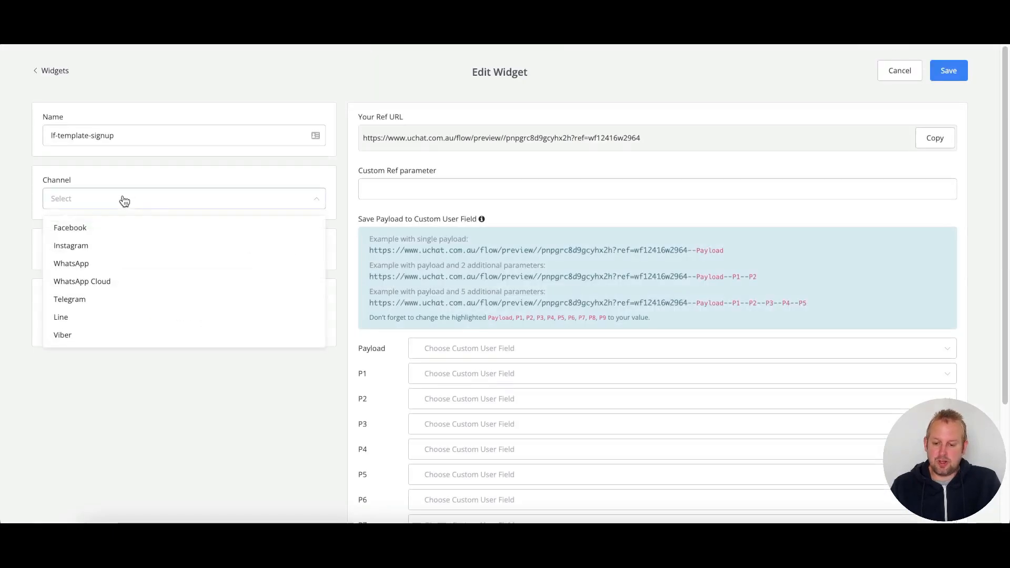
left_click(105, 232)
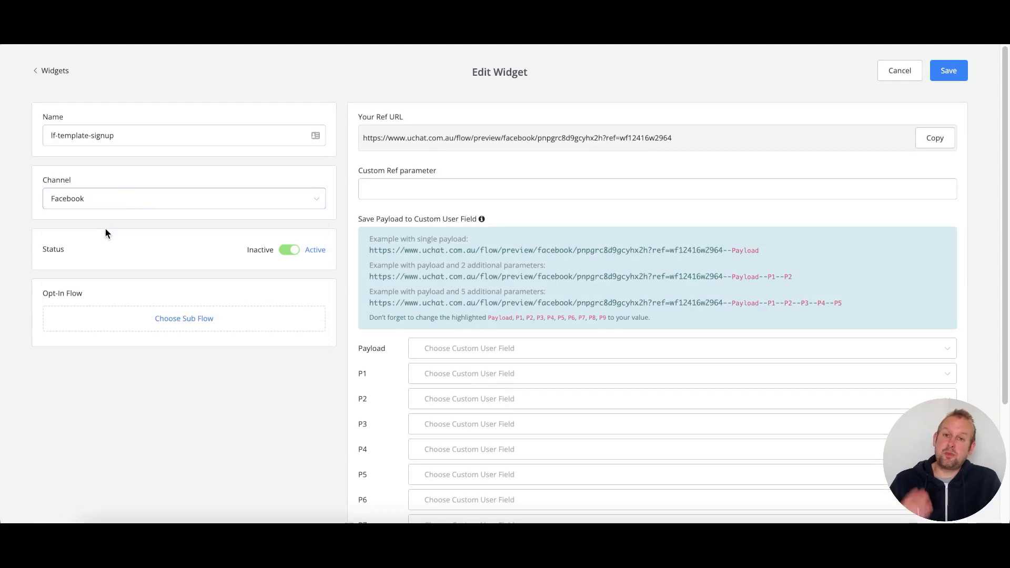
left_click(116, 206)
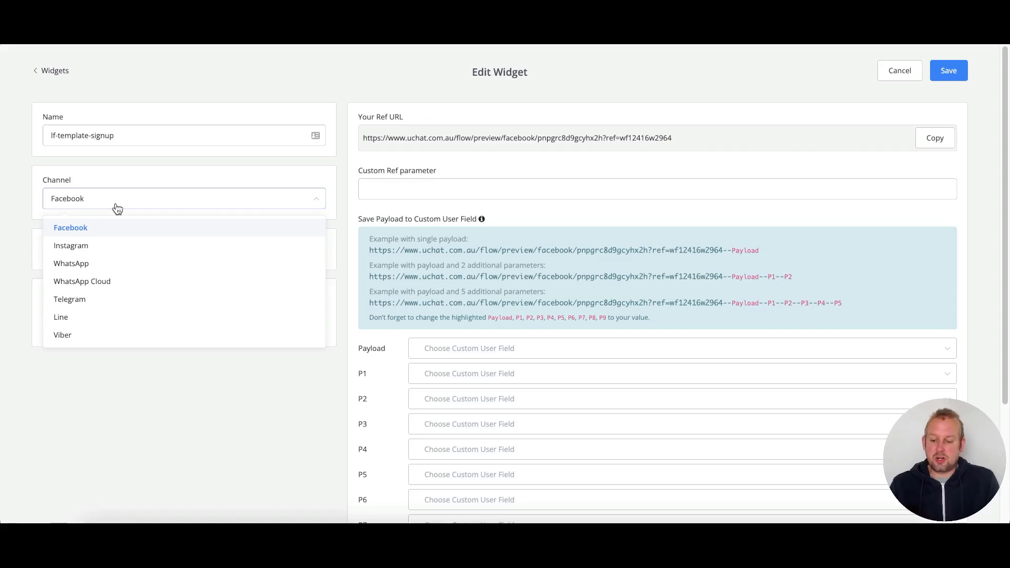
left_click(112, 213)
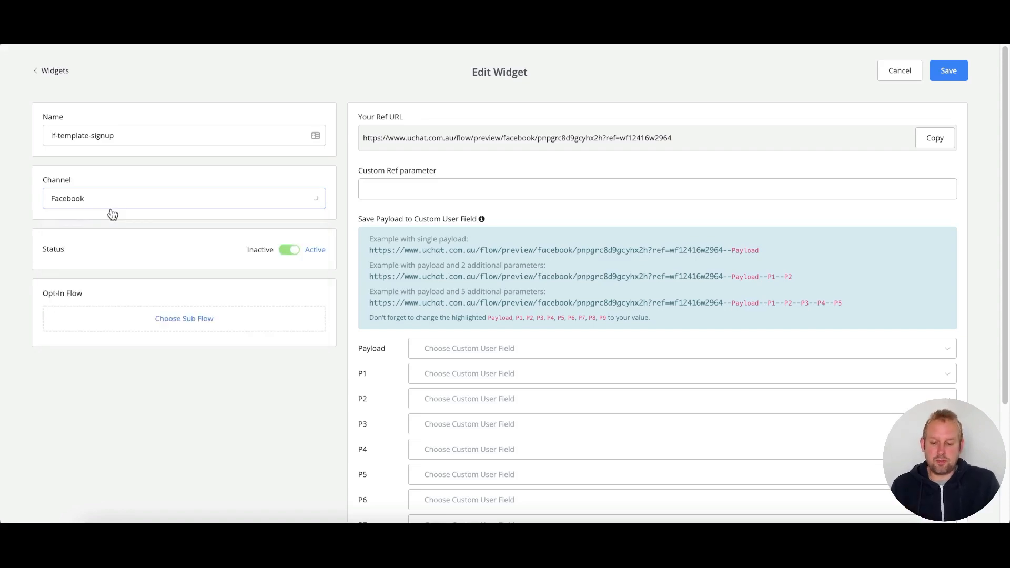
left_click(124, 323)
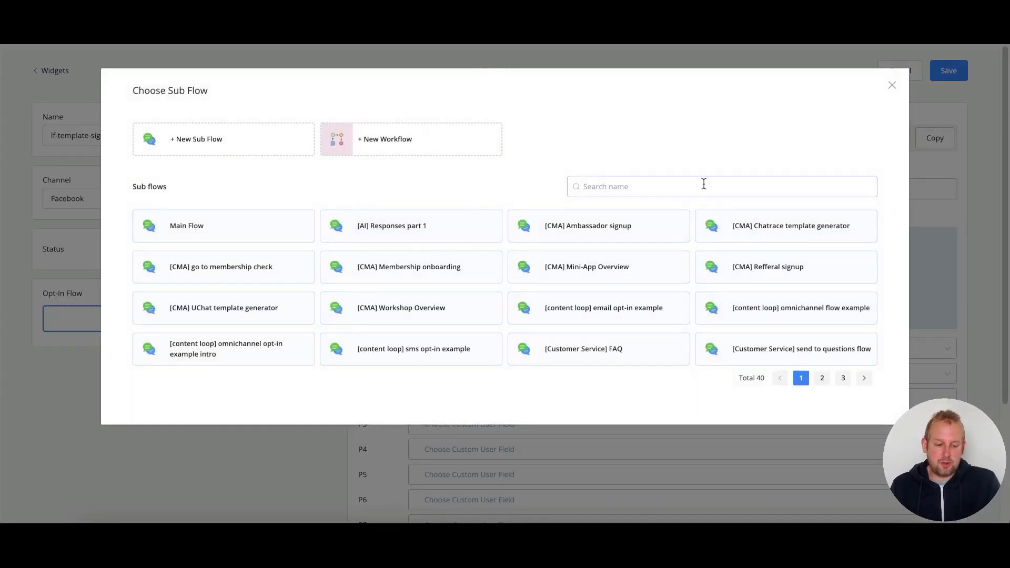
left_click(703, 185)
type("li")
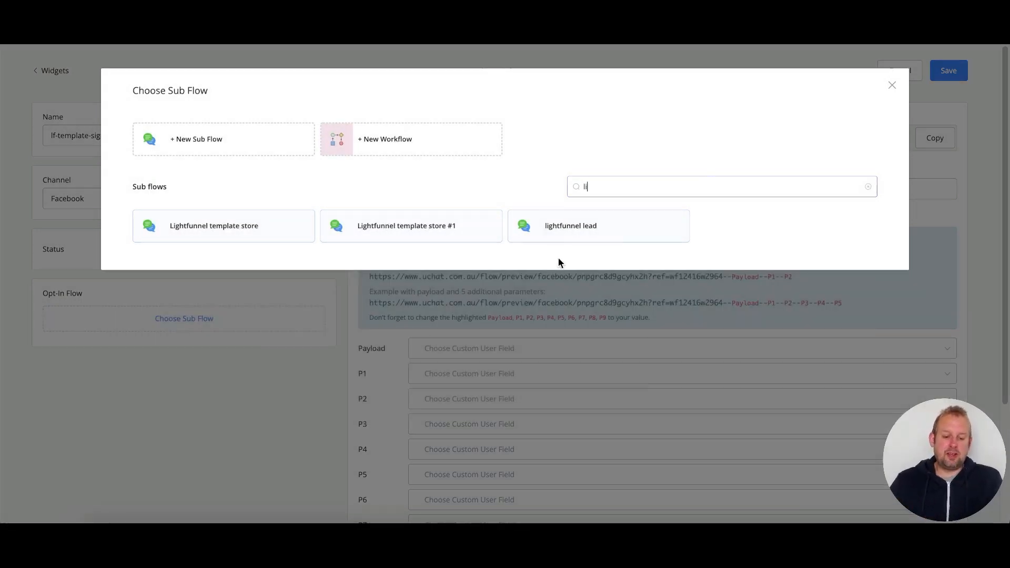
left_click(596, 223)
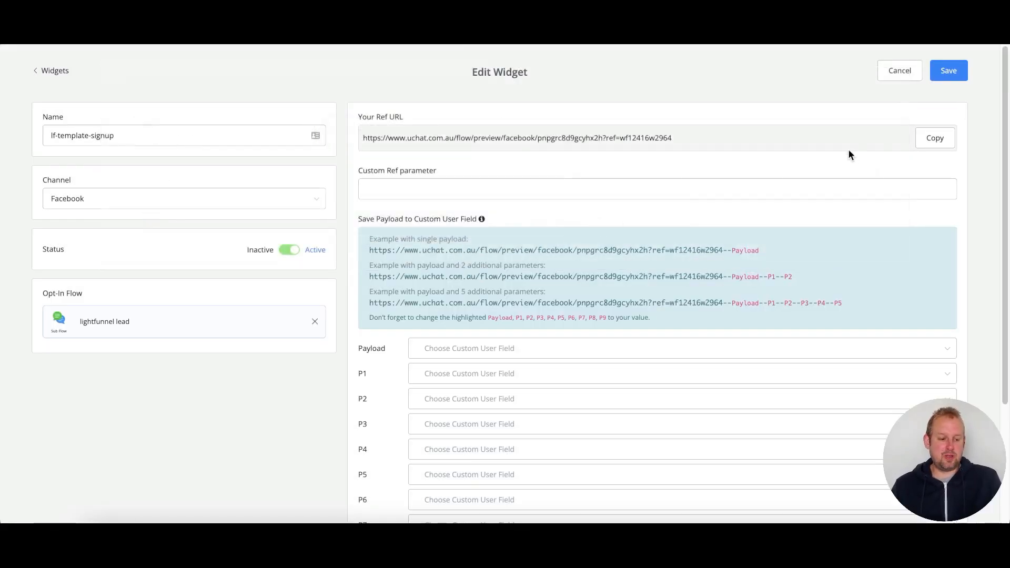
- Copy the widget's ref URL and save the widget settings
left_click(945, 152)
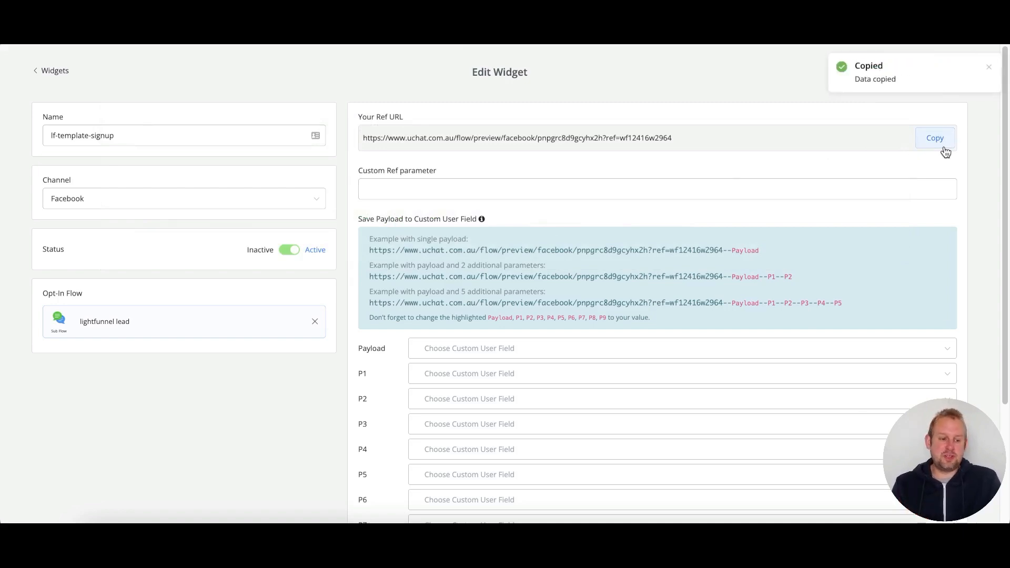
left_click(988, 68)
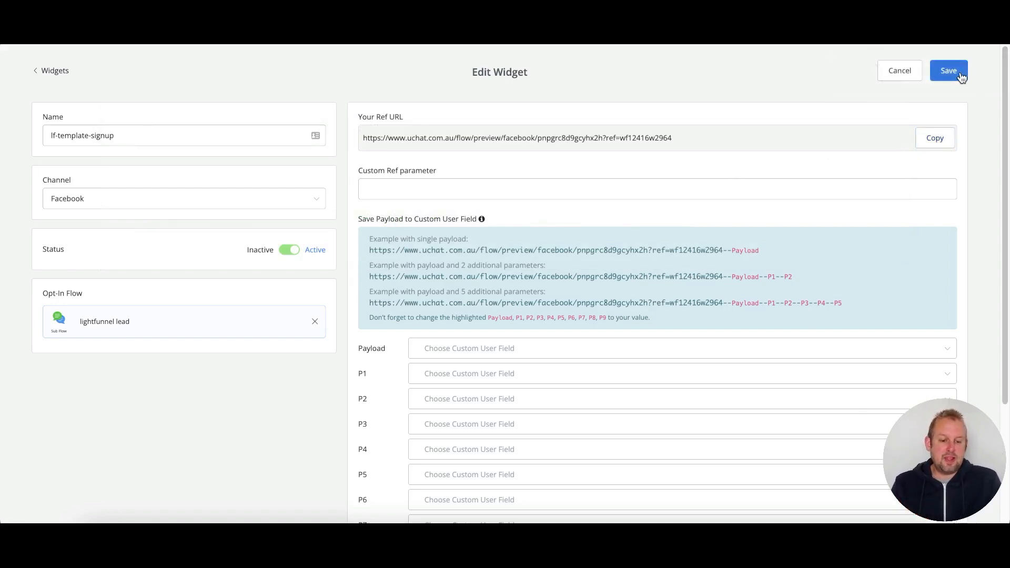
left_click(951, 70)
left_click(30, 82)
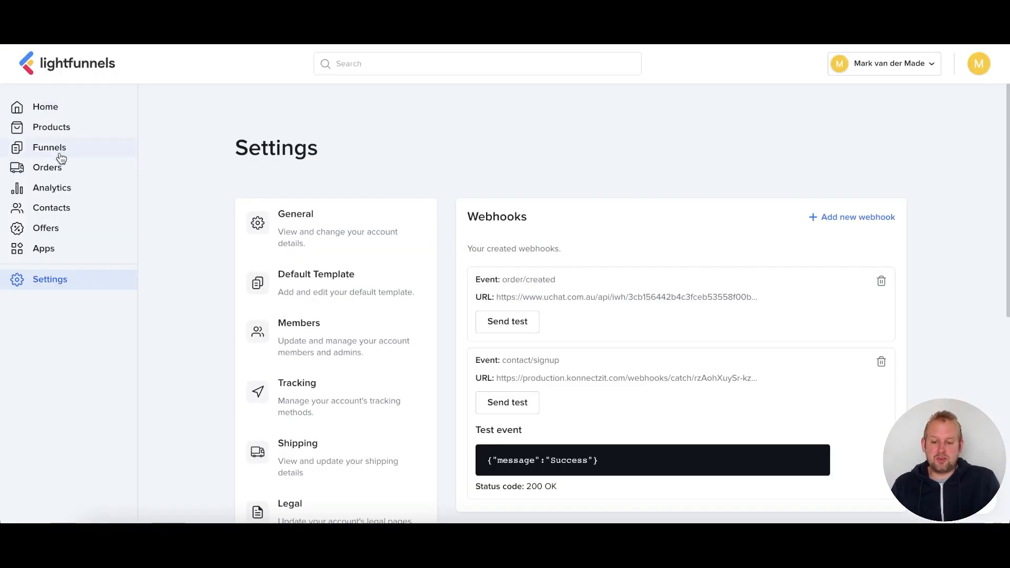
- Open the Growth funnel's Squeeze Page in the editor and select its Claim Premium Template button
left_click(57, 150)
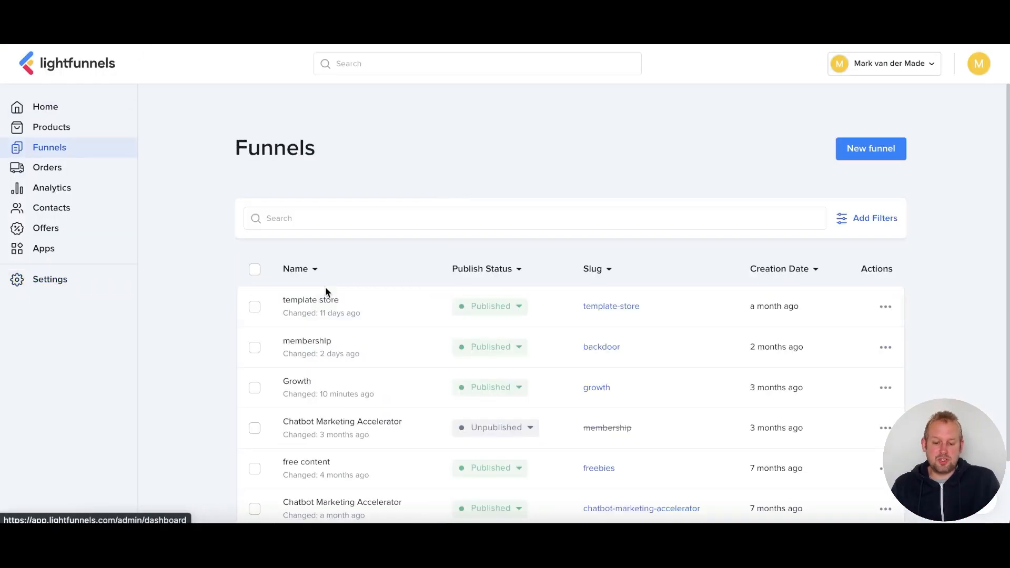
left_click(347, 382)
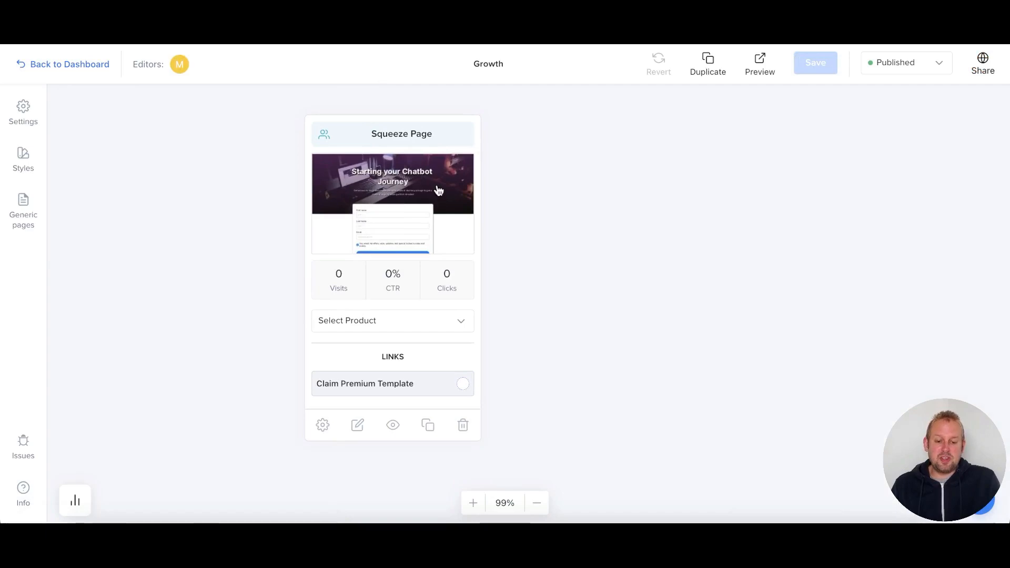
left_click(438, 190)
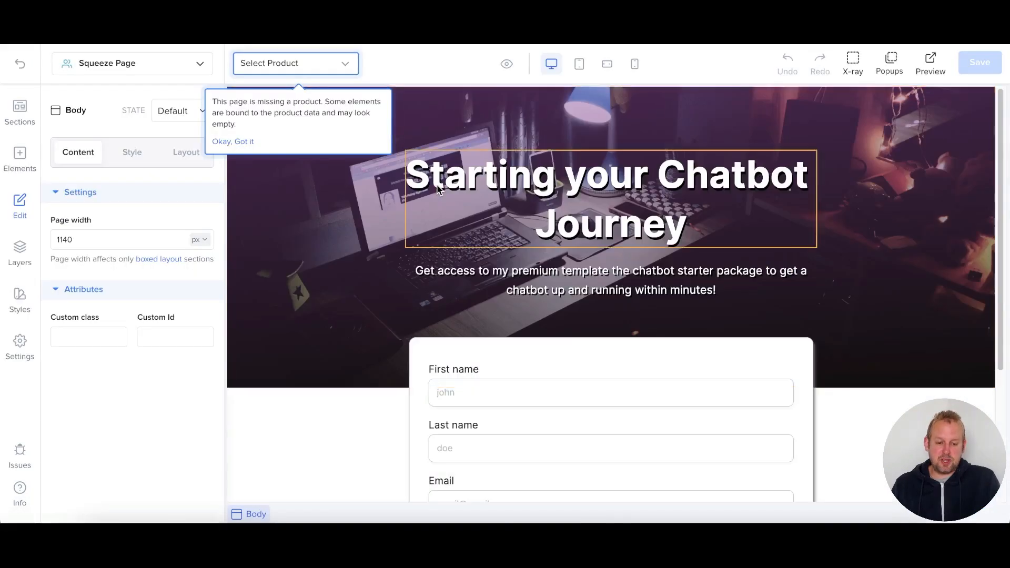
scroll(369, 223, "down", 4)
left_click(369, 223)
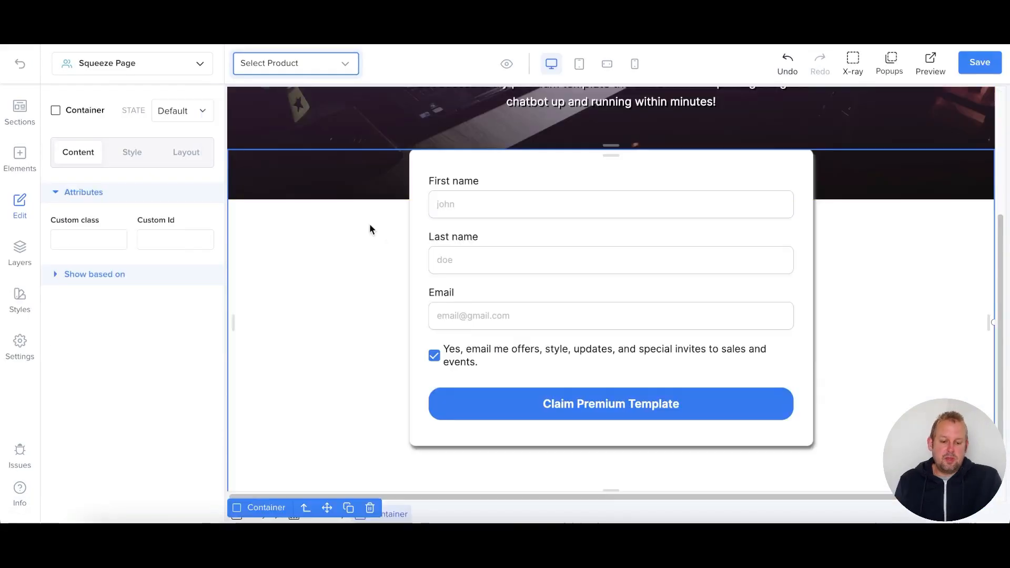
left_click(505, 410)
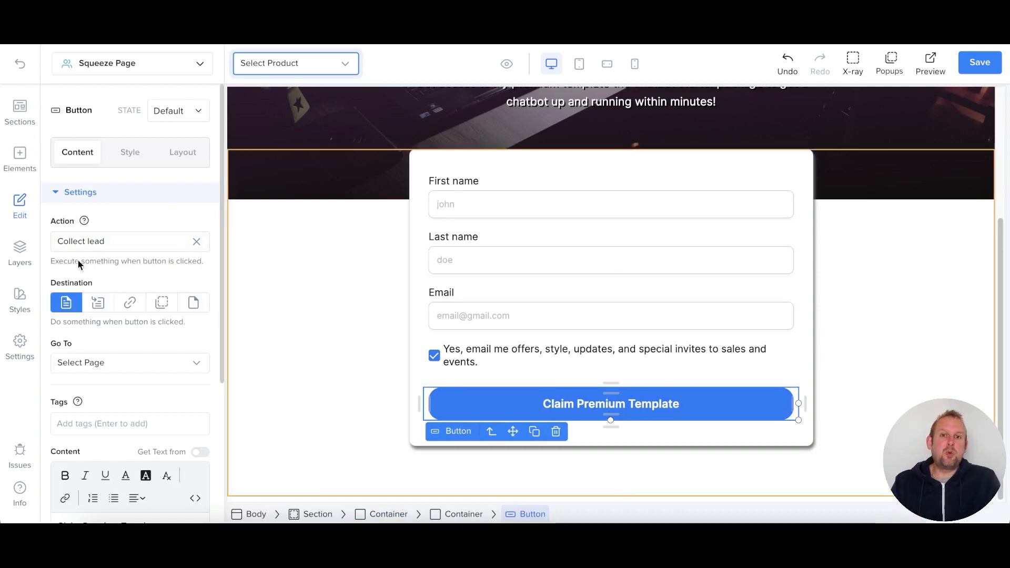
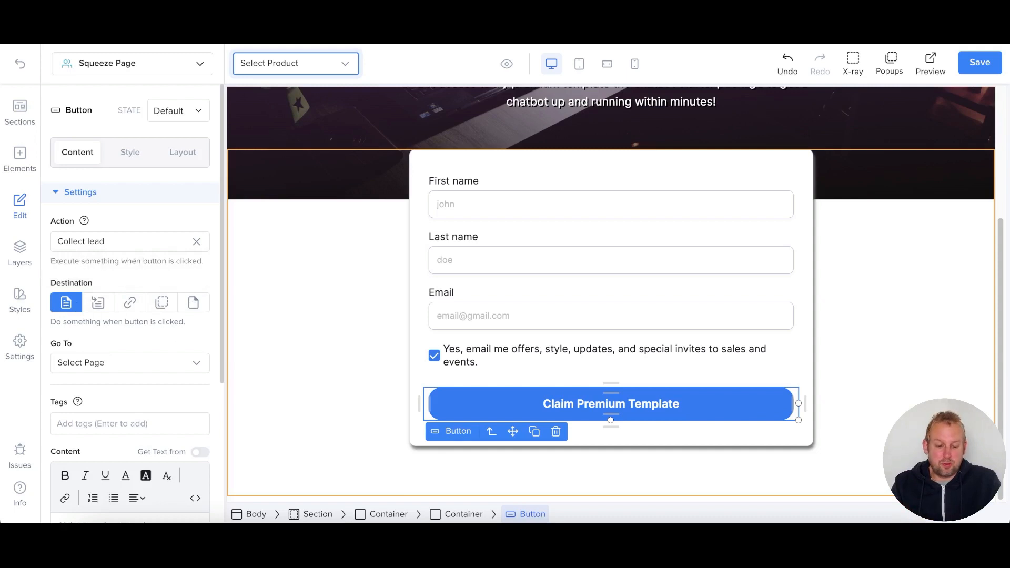
- Set the Claim Premium Template button to open the pasted UChat flow preview link
left_click(114, 360)
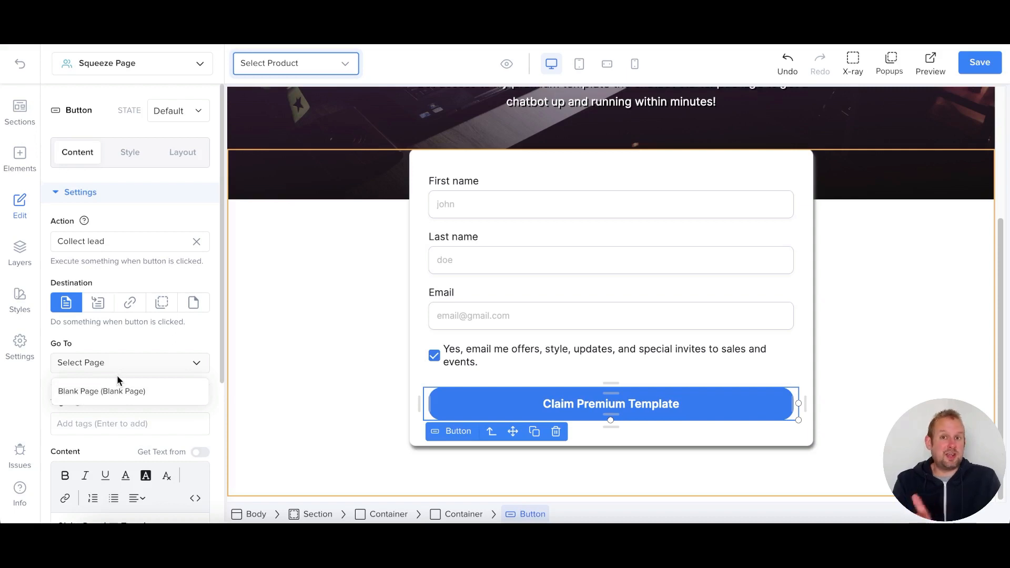
left_click(103, 308)
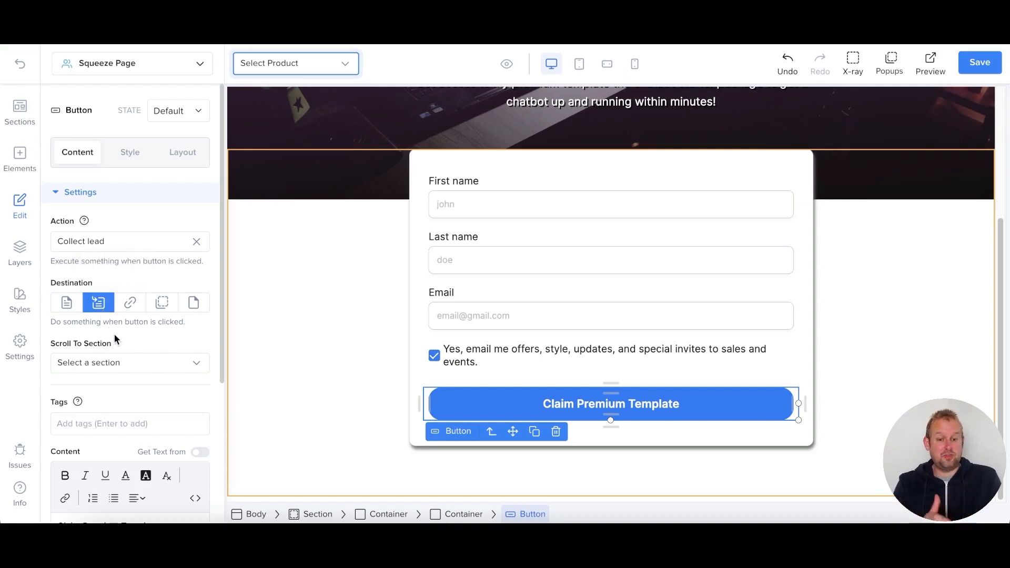
left_click(130, 305)
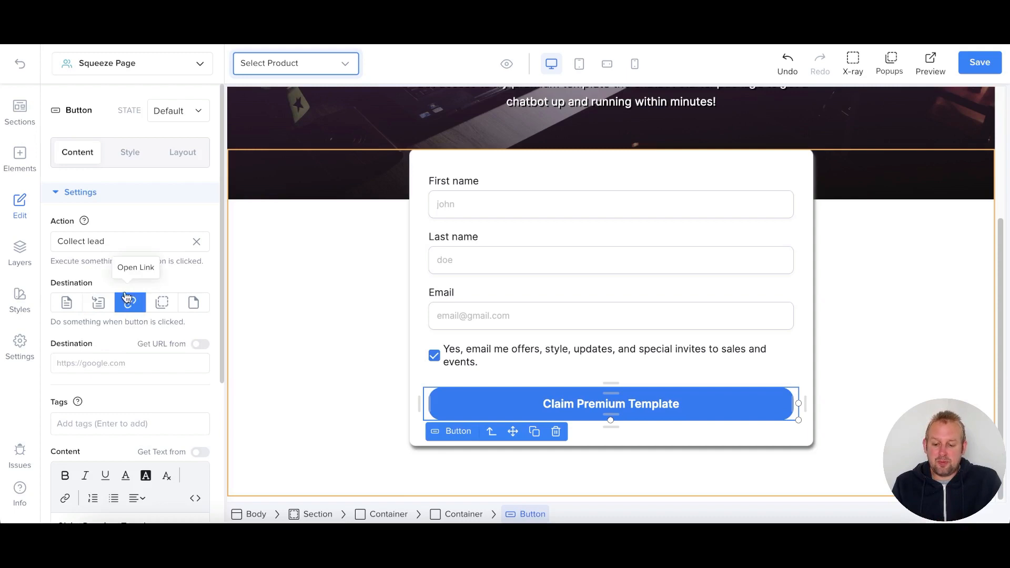
left_click(97, 362)
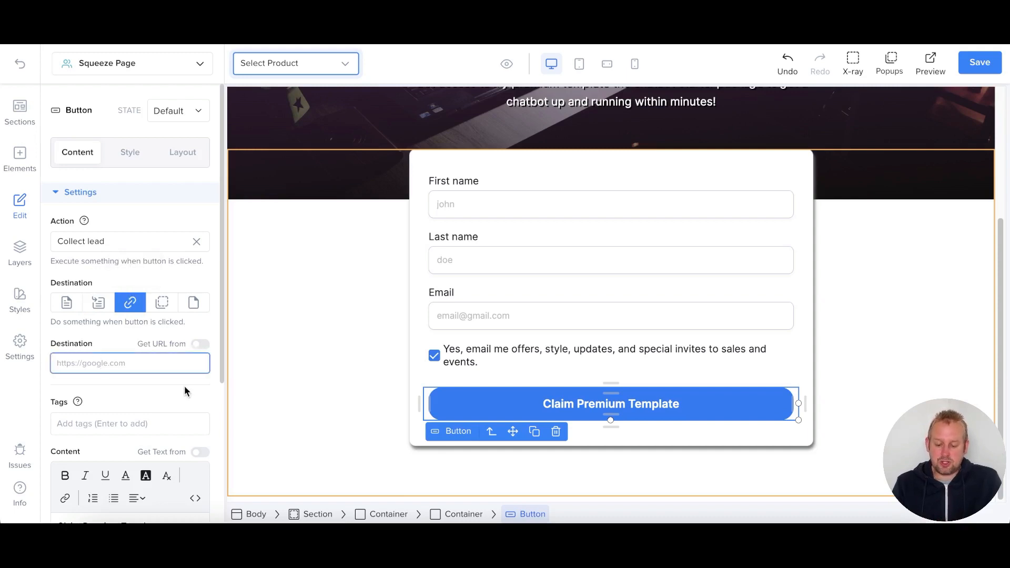
key("ctrl+v")
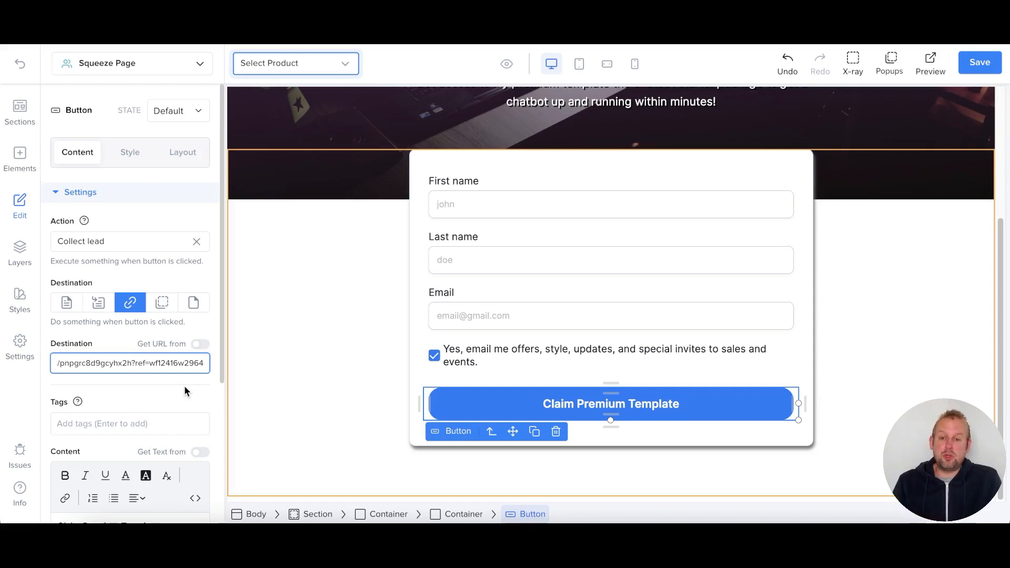
left_click(184, 390)
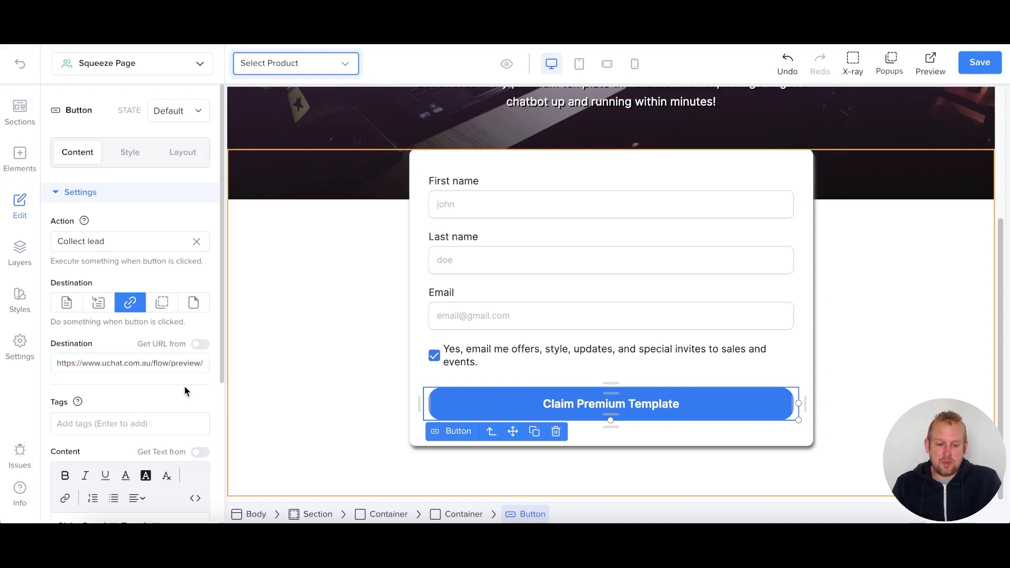
- Save the squeeze page changes and open it in preview
left_click(979, 63)
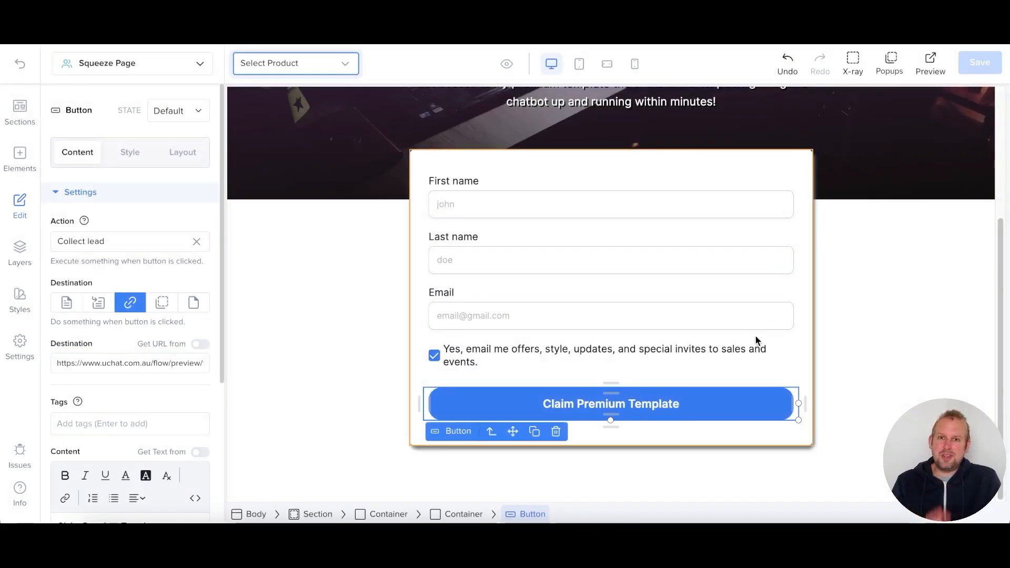
scroll(755, 337, "up", 2)
left_click(930, 70)
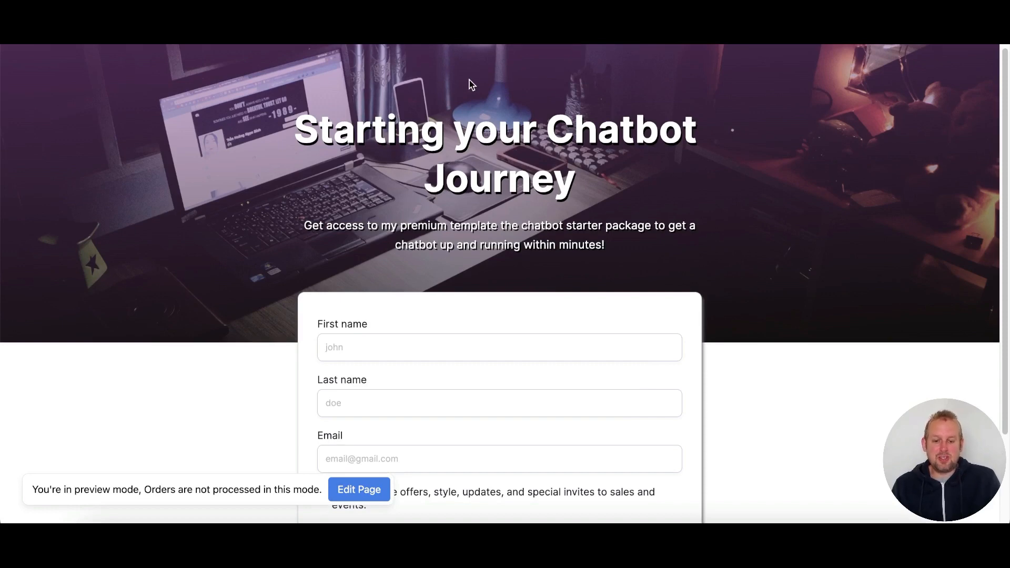
- Reload the squeeze page without ?preview=true, check the form, and start filling in First name
key("BackSpace")
key("Return")
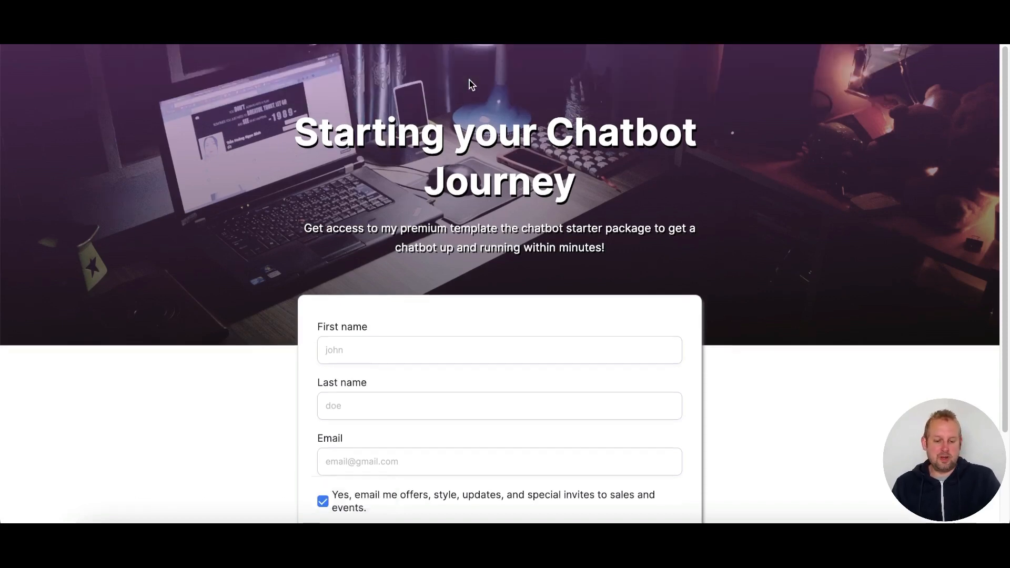
scroll(769, 279, "down", 2)
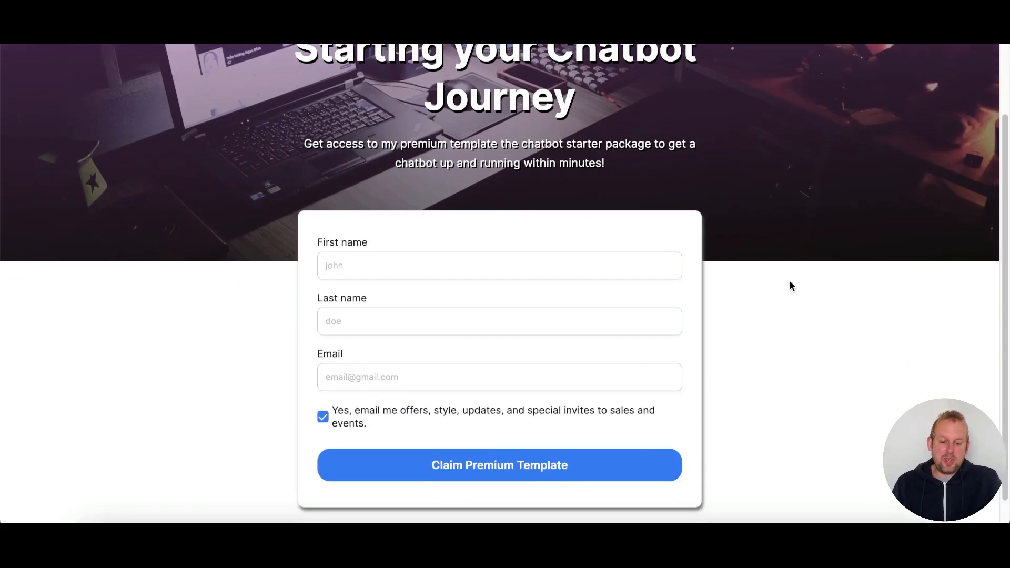
scroll(791, 279, "up", 2)
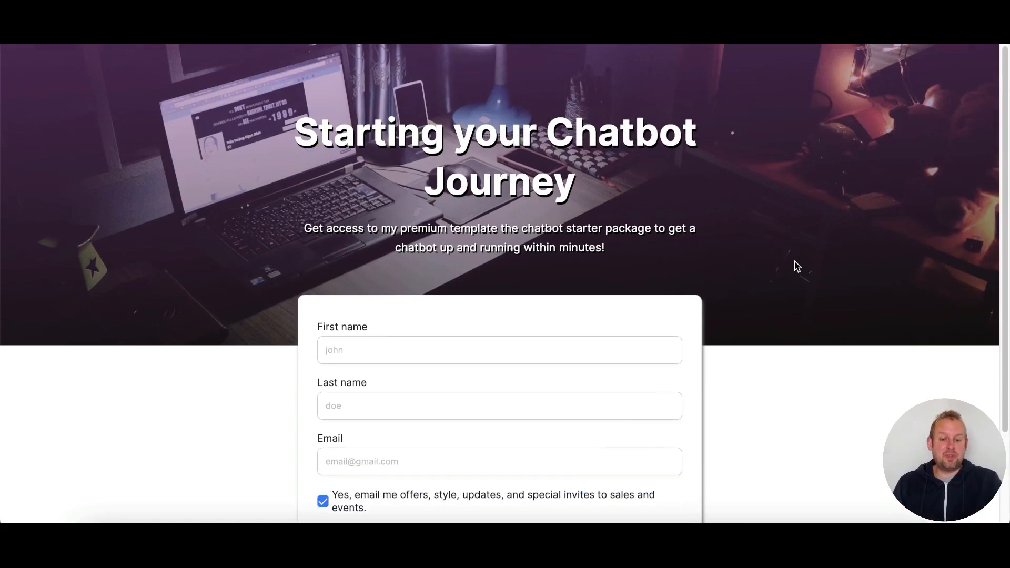
scroll(795, 266, "down", 2)
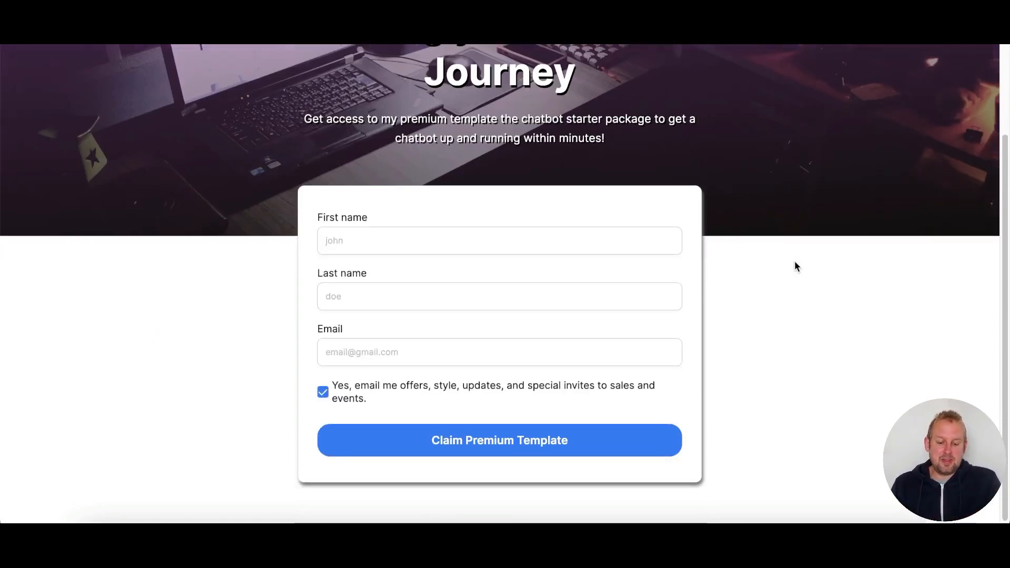
left_click(375, 244)
type("wo")
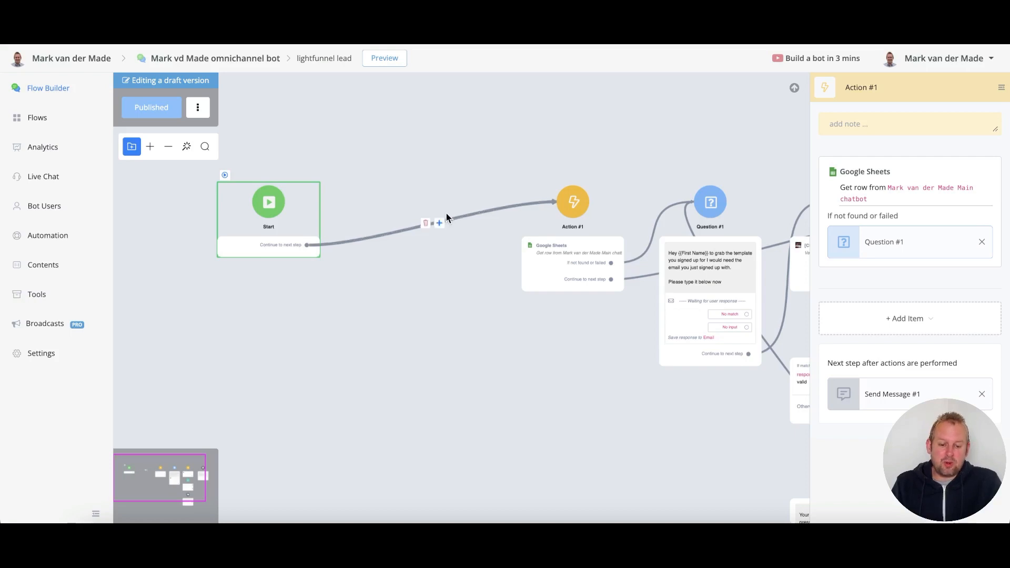
- Insert a Send Message step between Start and Action #1 and add a text block
left_click(439, 223)
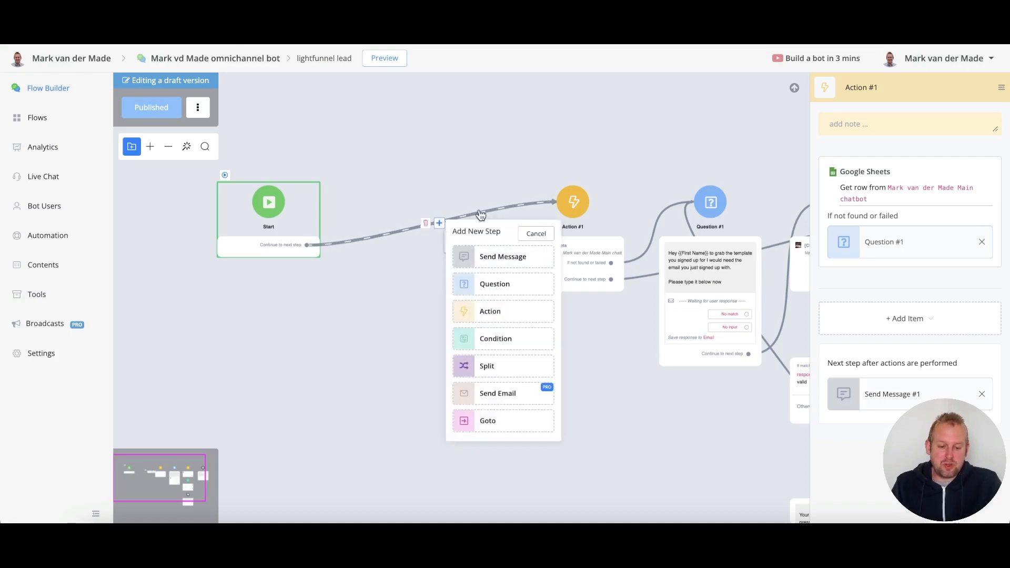
left_click(484, 256)
left_click_drag(556, 315, 503, 311)
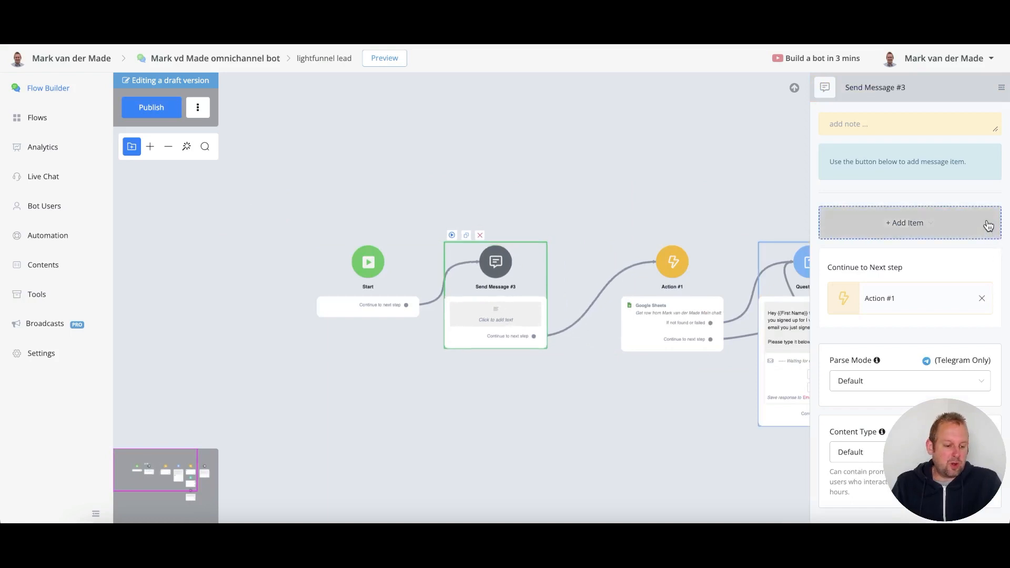
left_click(944, 229)
left_click(888, 258)
- Write the greeting: 'Hey First Name great you signed up… Let me see if I can grab your signup data… Just a sec'
type("Hey First Name great you signed up")
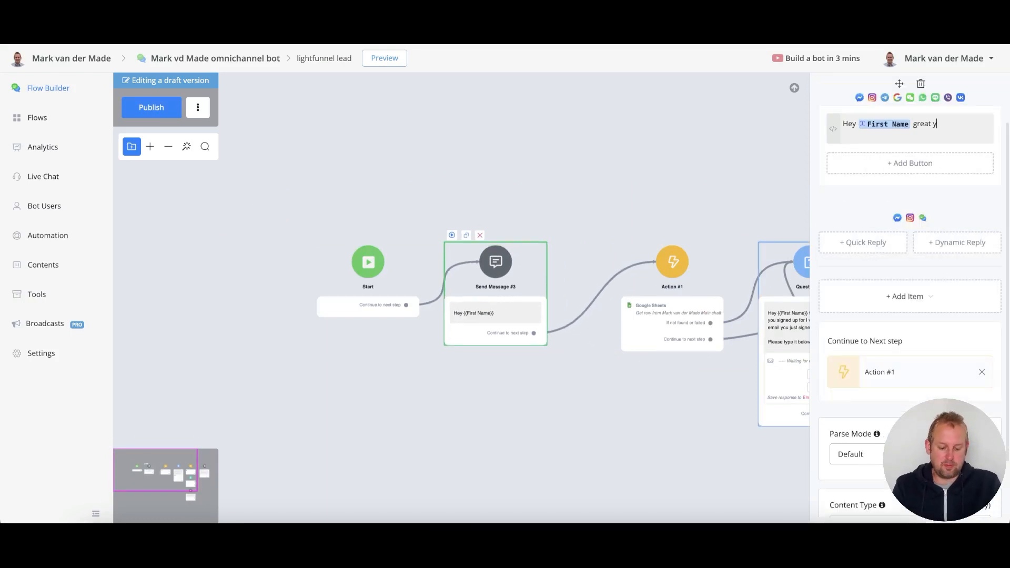
key("BackSpace")
key("BackSpace")
key("BackSpace")
key("BackSpace")
key("BackSpace")
key("BackSpace")
key("BackSpace")
key("BackSpace")
key("BackSpace")
type("want to get started with your chatbot journey.")
key("Return")
key("Return")
type("Let me see if I can grab your signup data")
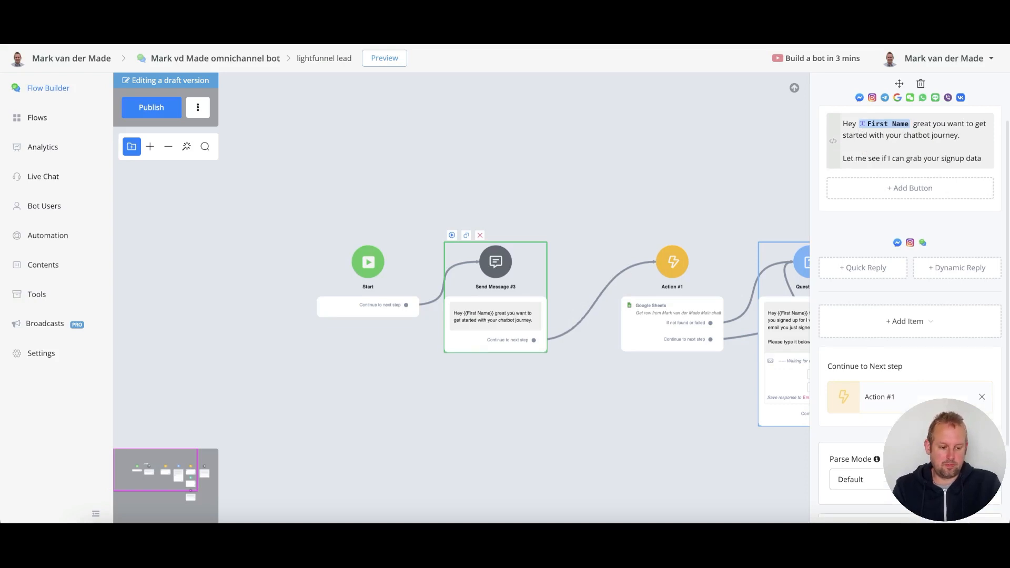
key("Return")
key("Return")
type("Just a sec.....to see")
left_click(549, 283)
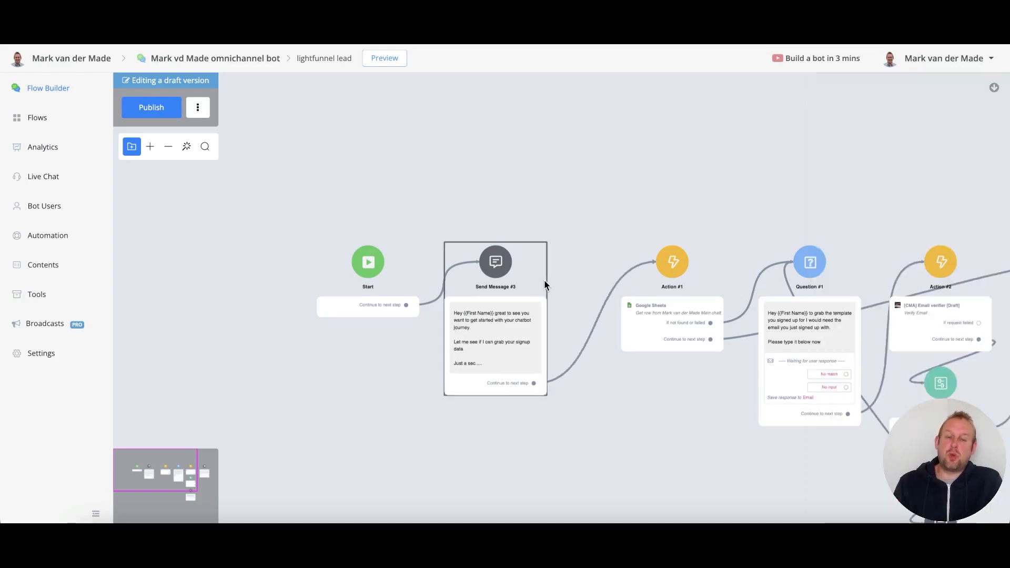
- Line up Start and the greeting step, then bring up Action #1's list of items to add
scroll(516, 345, "up", 5)
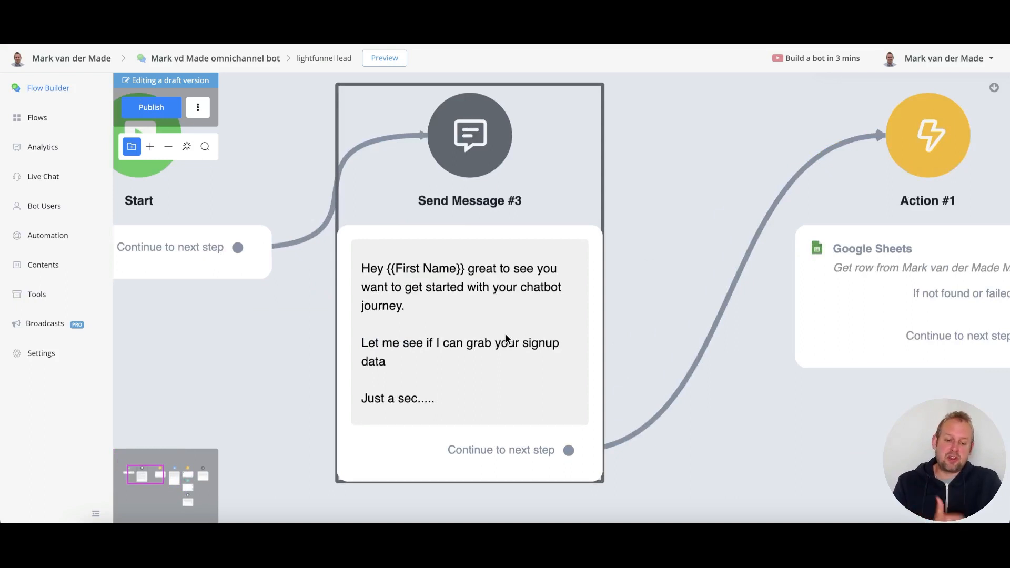
scroll(512, 394, "down", 5)
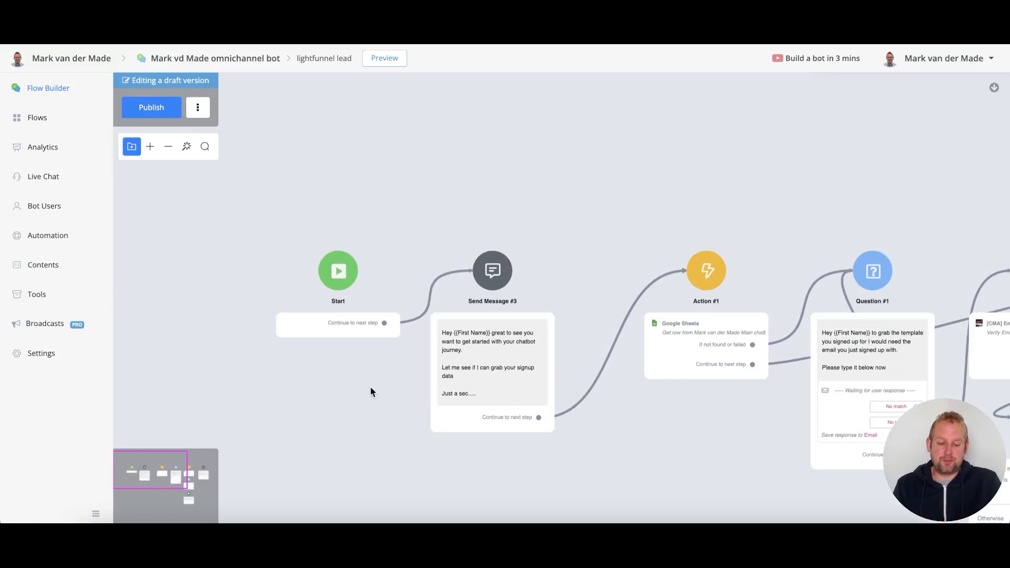
left_click_drag(370, 390, 405, 419)
left_click_drag(364, 361, 289, 359)
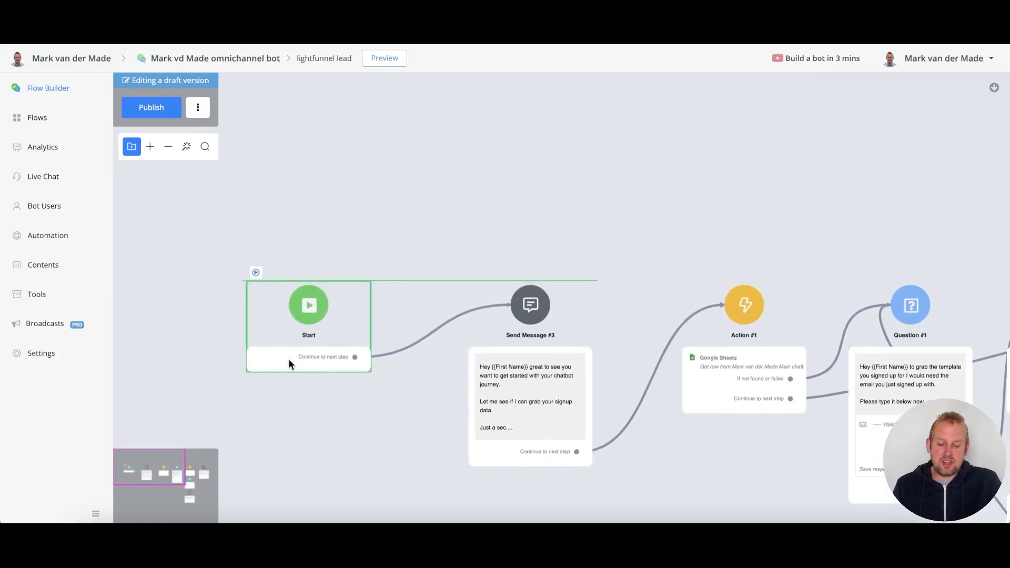
left_click_drag(480, 371, 420, 372)
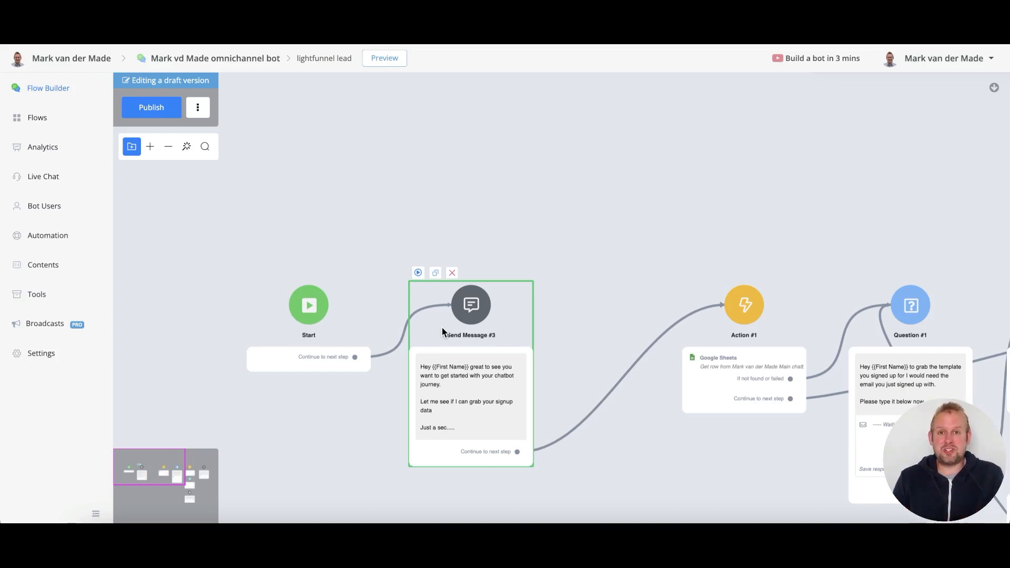
mouse_move(607, 394)
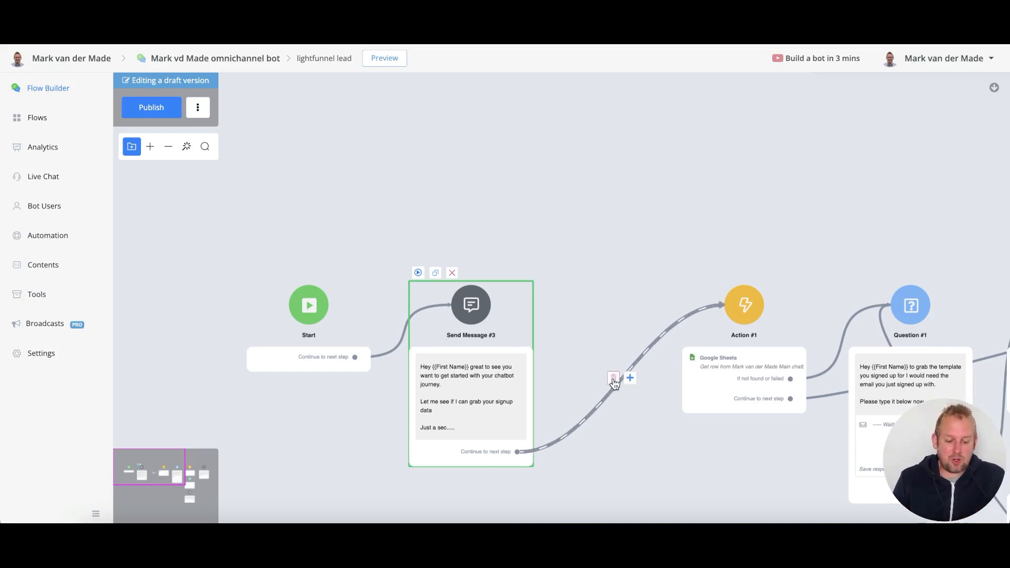
left_click(768, 355)
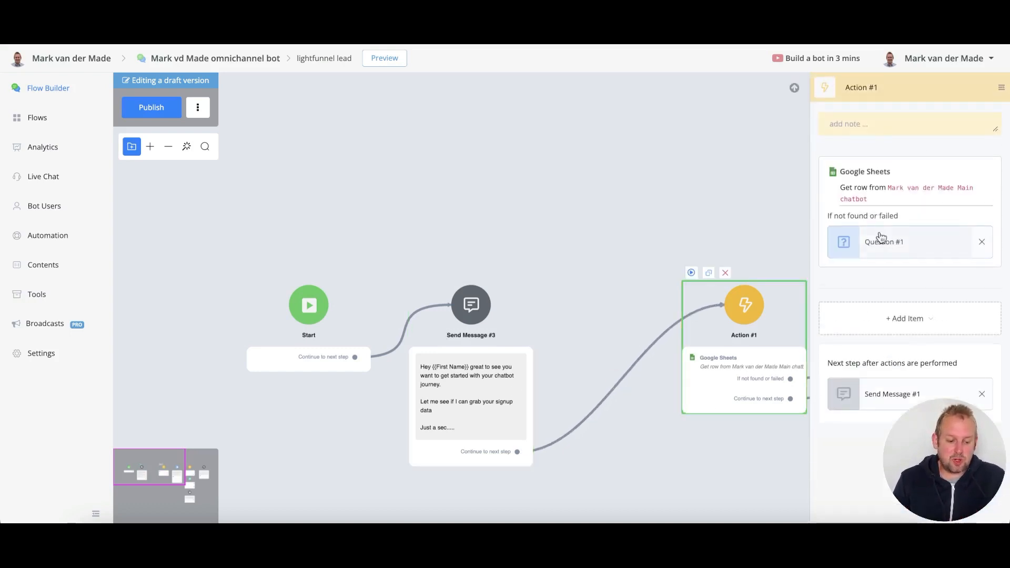
left_click(876, 320)
- Add a Smart Delay to Action #1 and change its duration from 30 to 7 seconds
mouse_move(841, 377)
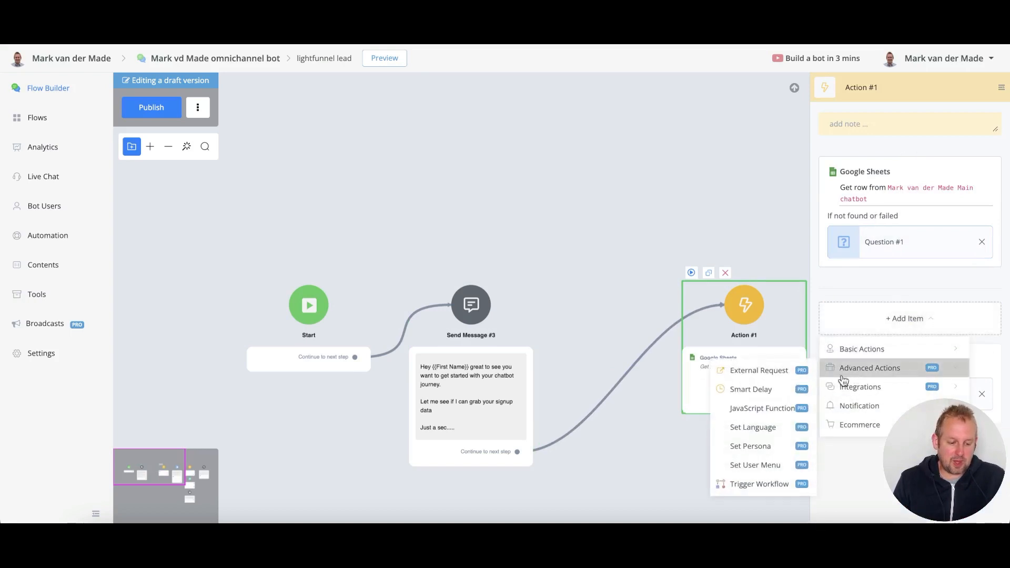
left_click(757, 389)
left_click(879, 315)
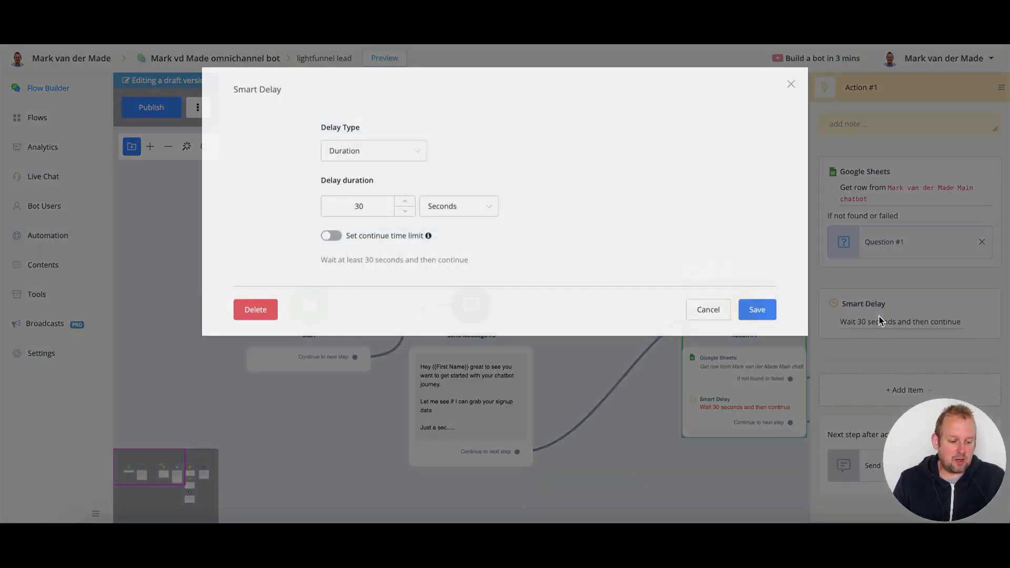
double_click(349, 206)
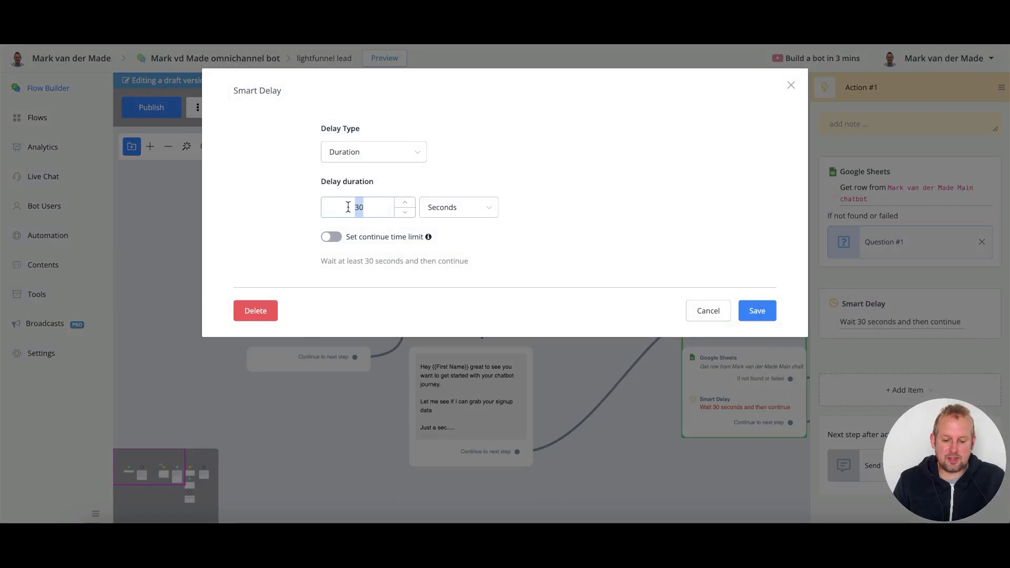
type("7")
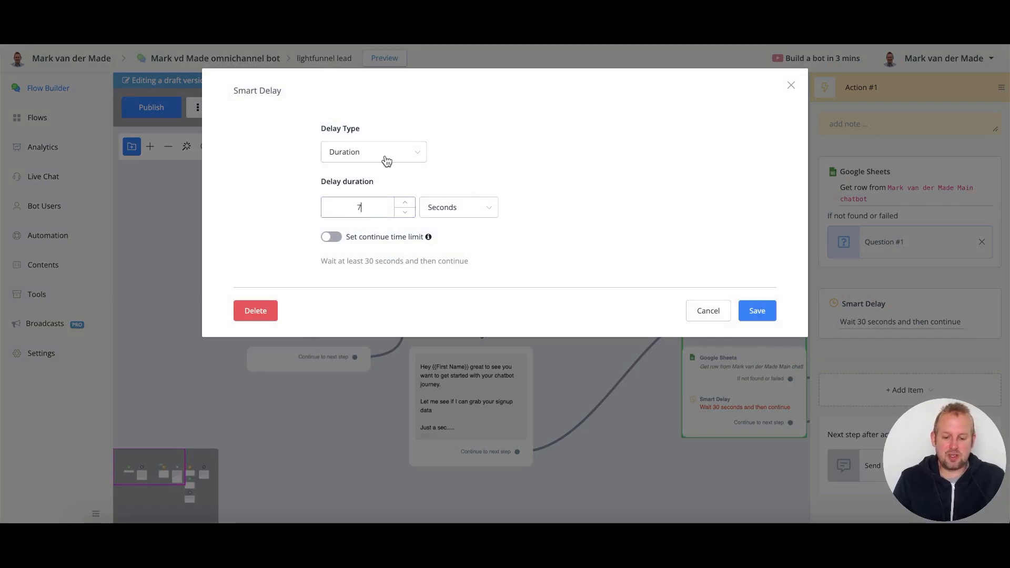
left_click(758, 310)
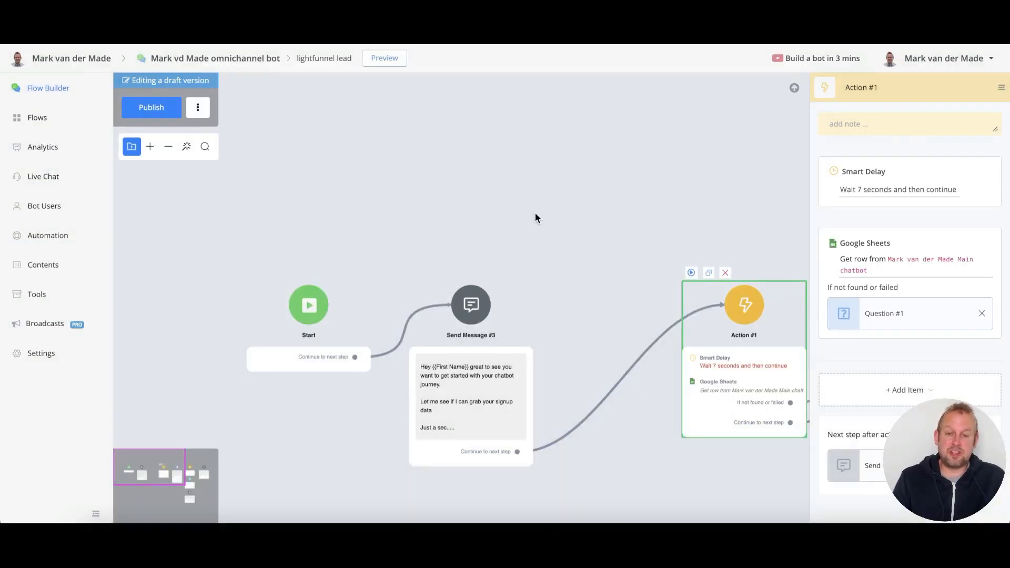
- Rearrange Send Message #3, Question #1, Action #2 and Condition #1, then publish the flow
left_click_drag(593, 279, 512, 211)
left_click_drag(424, 271, 511, 274)
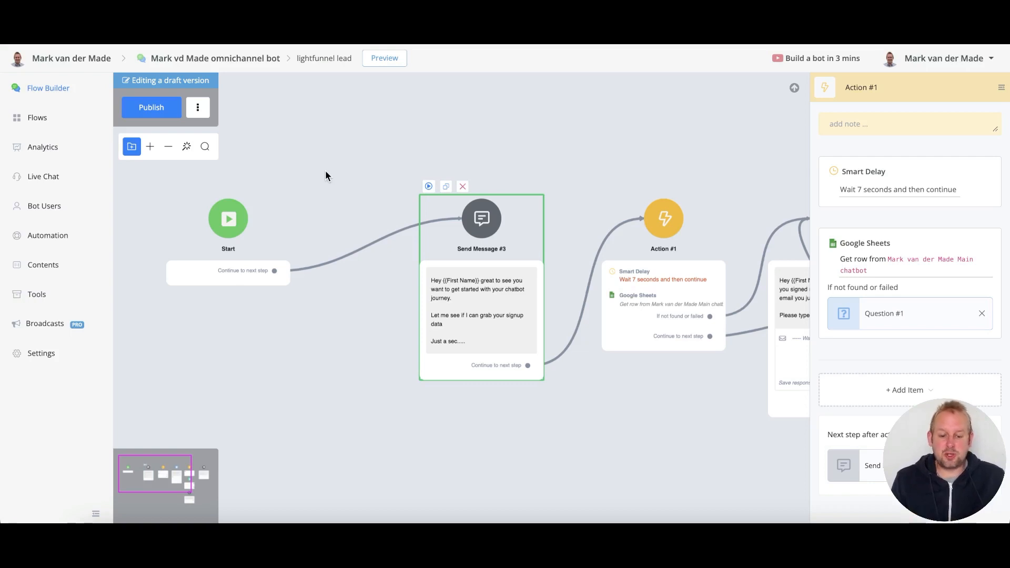
left_click_drag(724, 151, 488, 156)
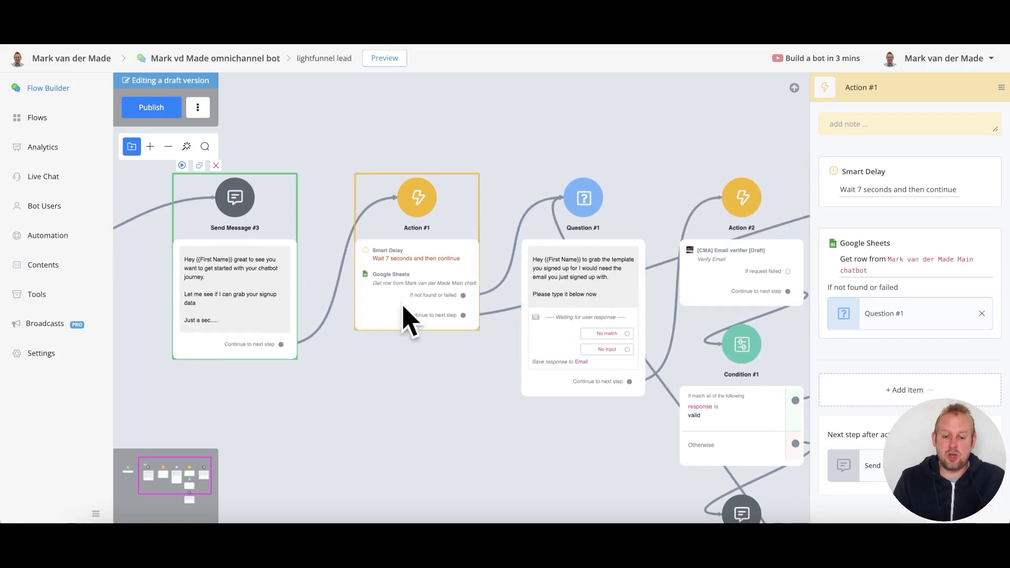
left_click(151, 107)
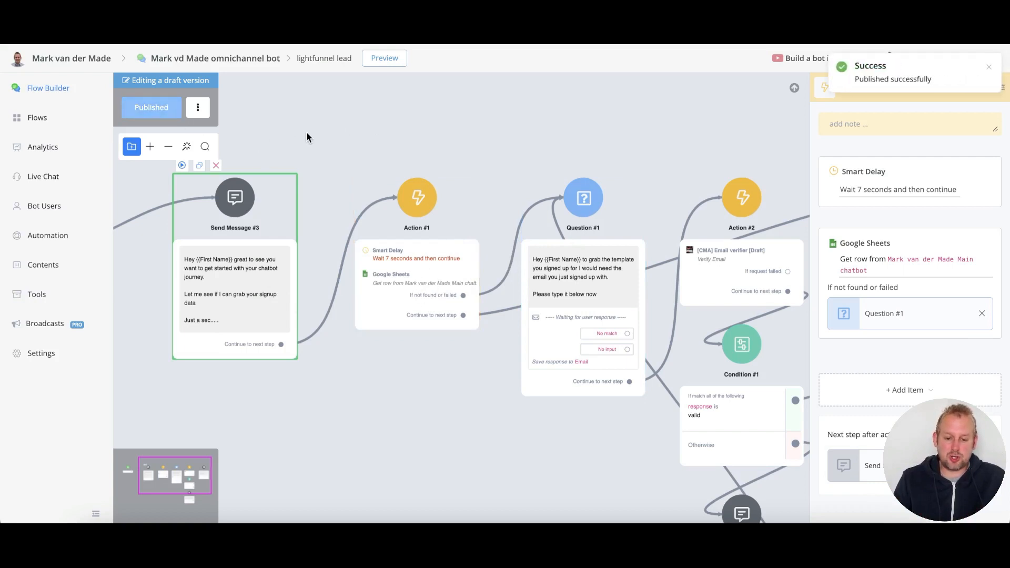
- Finish entering the signup email and submit the form with Claim Premium Template
left_click_drag(306, 132, 379, 116)
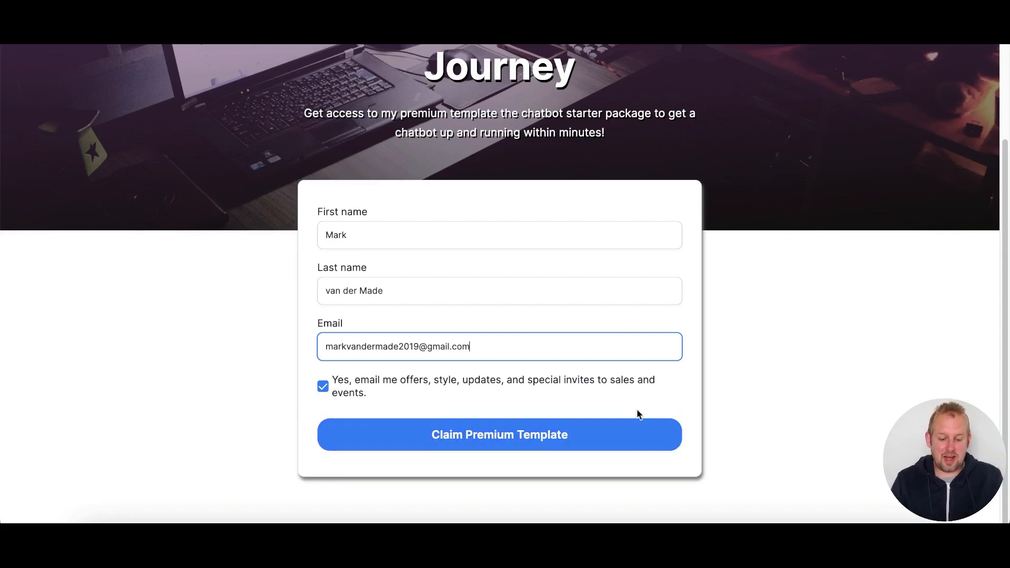
left_click(547, 419)
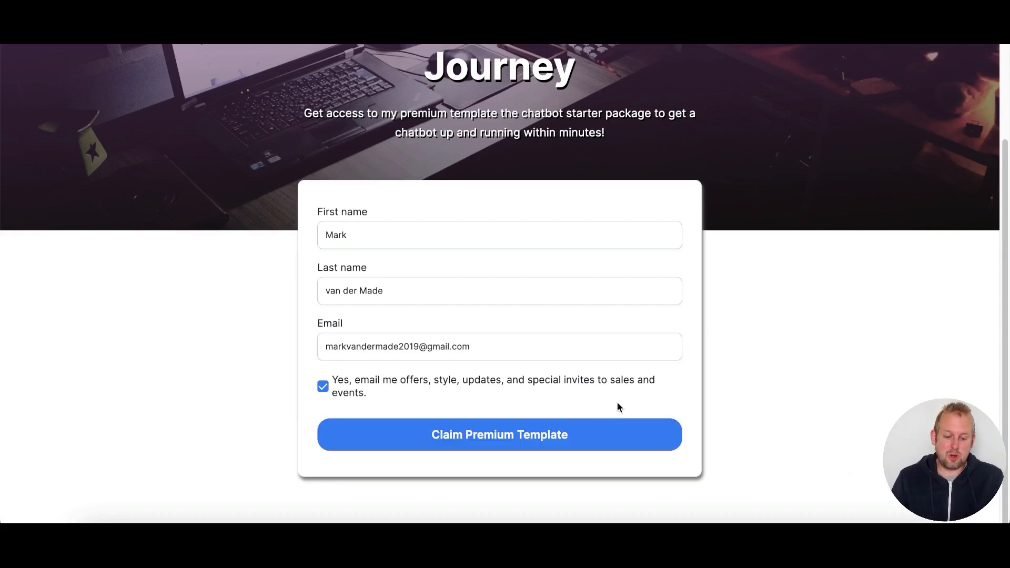
left_click(485, 434)
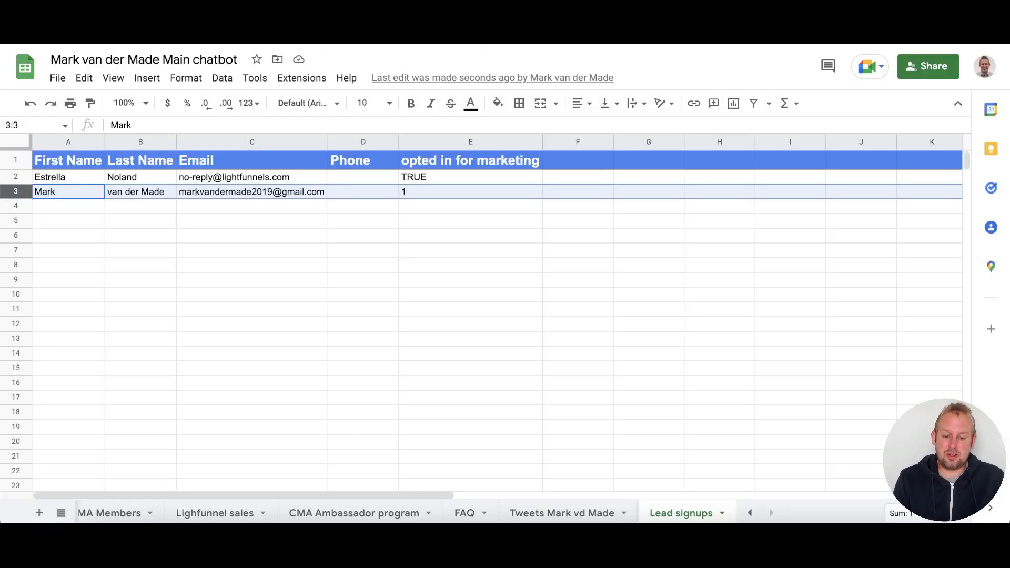
- Open the Lead signups sheet to check the new lead in row 3
left_click(157, 221)
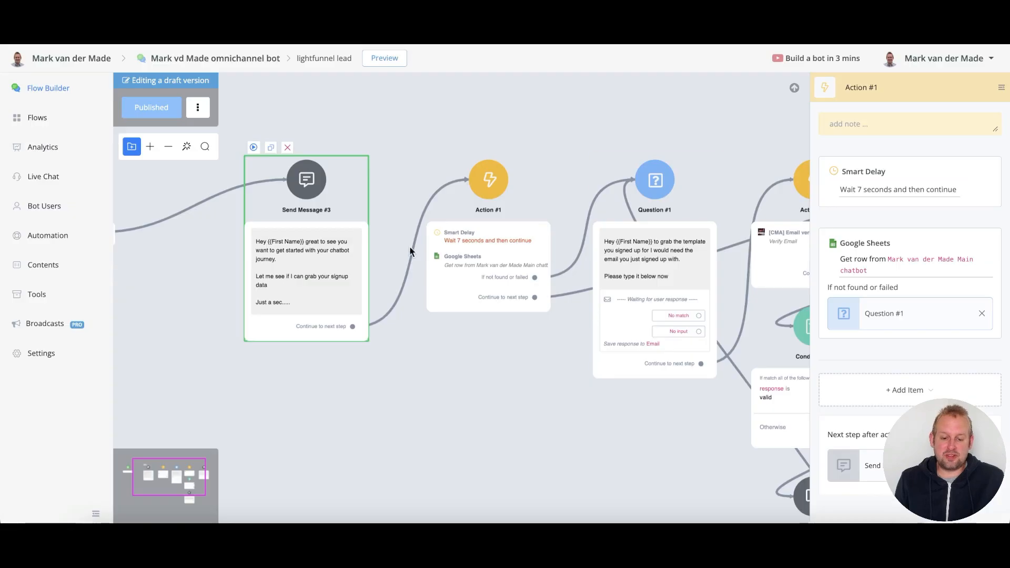
- Change Action #1's Smart Delay duration from 7 to 10 seconds and close its settings
left_click(456, 251)
left_click(881, 190)
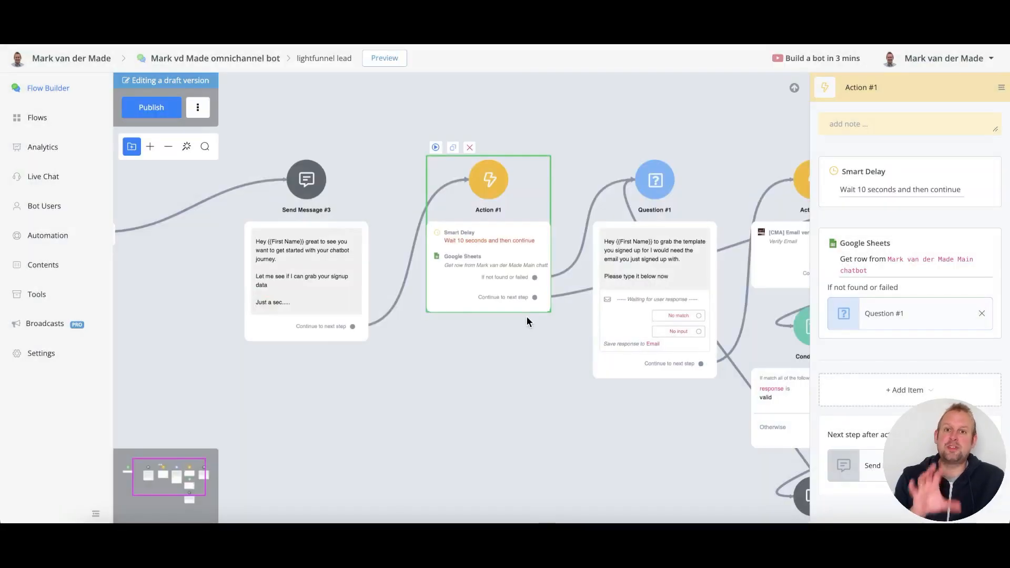
left_click(466, 405)
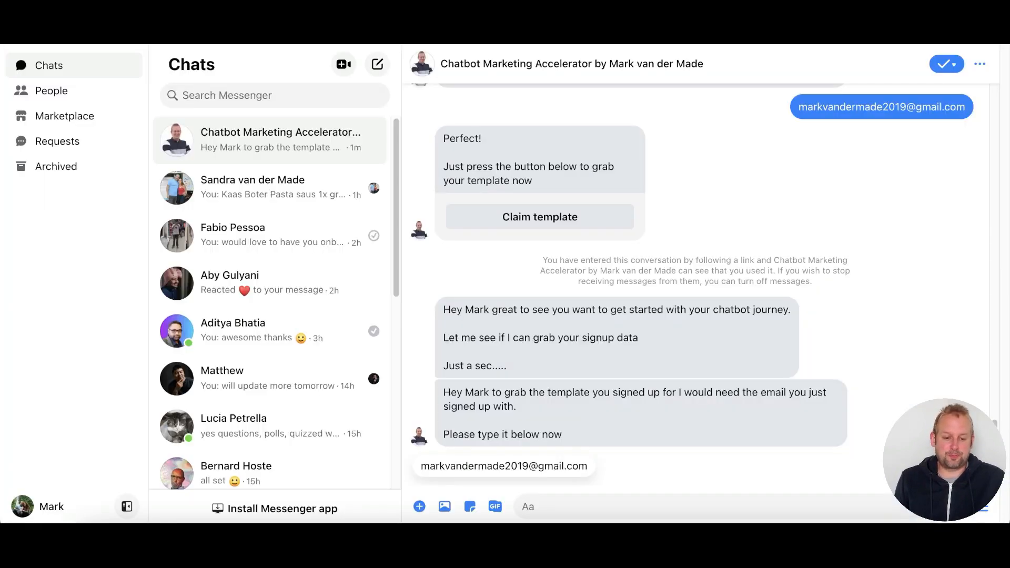
- Enter the last name and email address, then submit the signup form again
type("van der Made")
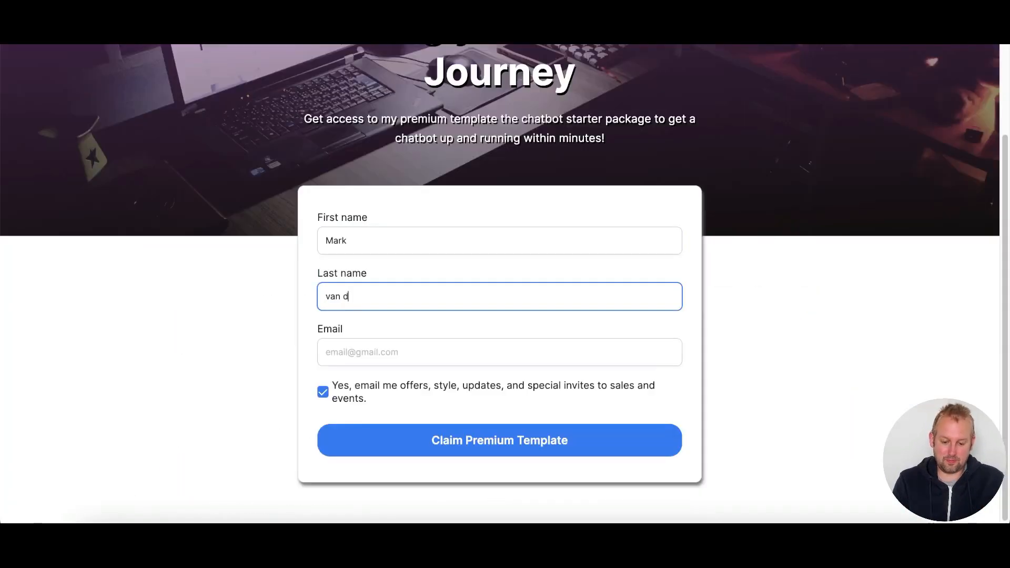
key("Tab")
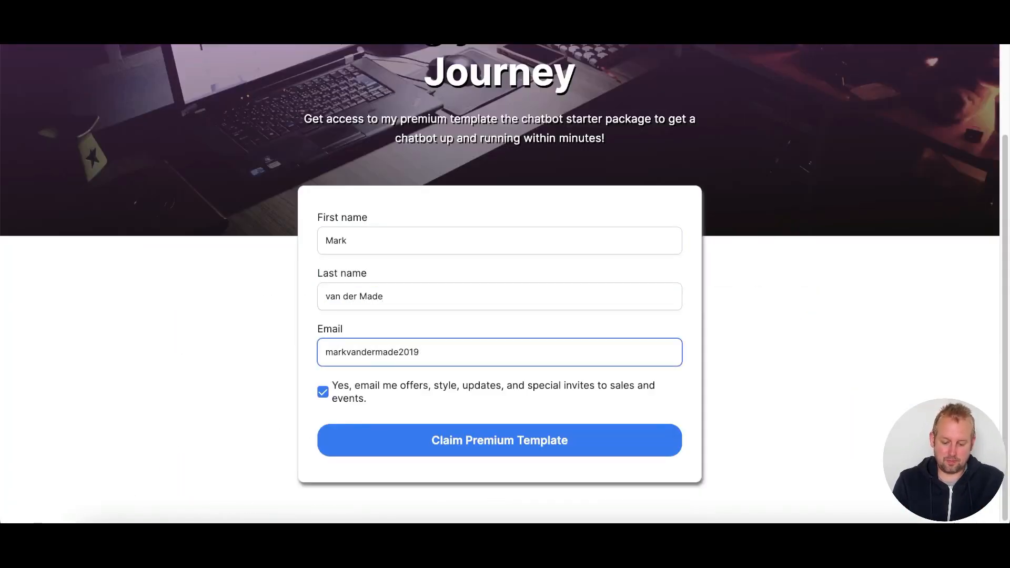
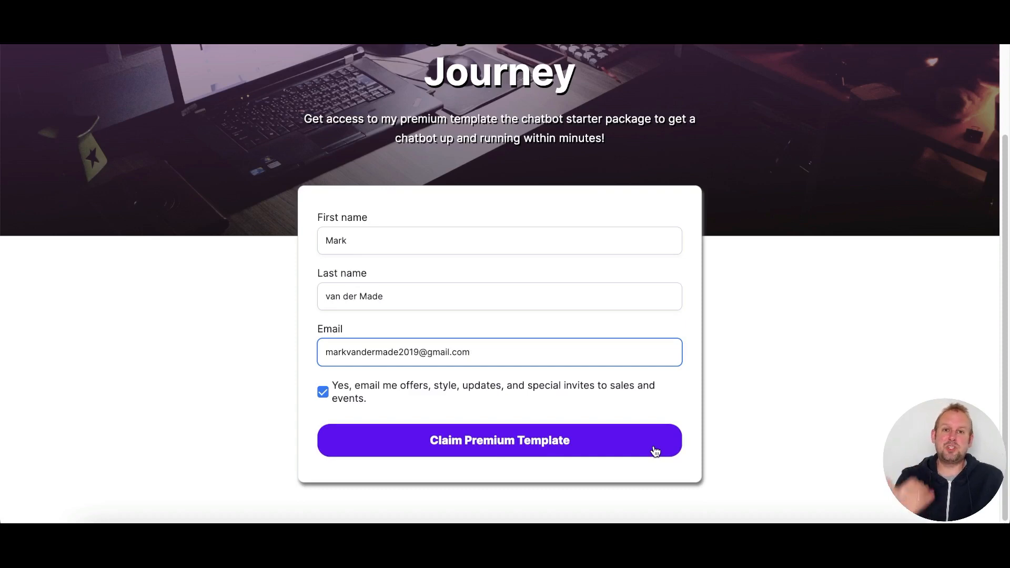
left_click(655, 451)
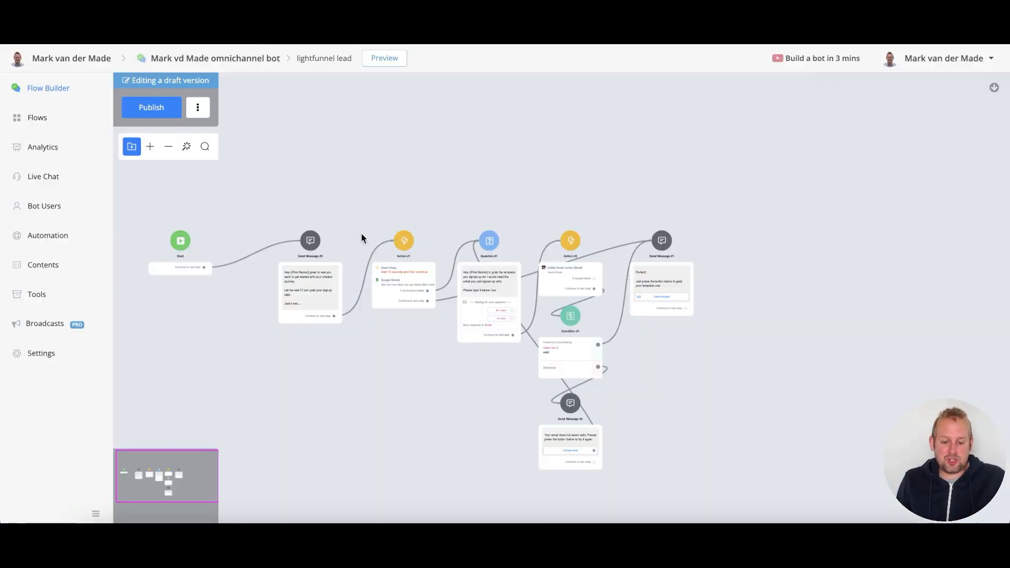
- Review the full Start-to-Condition #1 chain on the canvas and publish the 10-second delay version
scroll(535, 252, "up", 5)
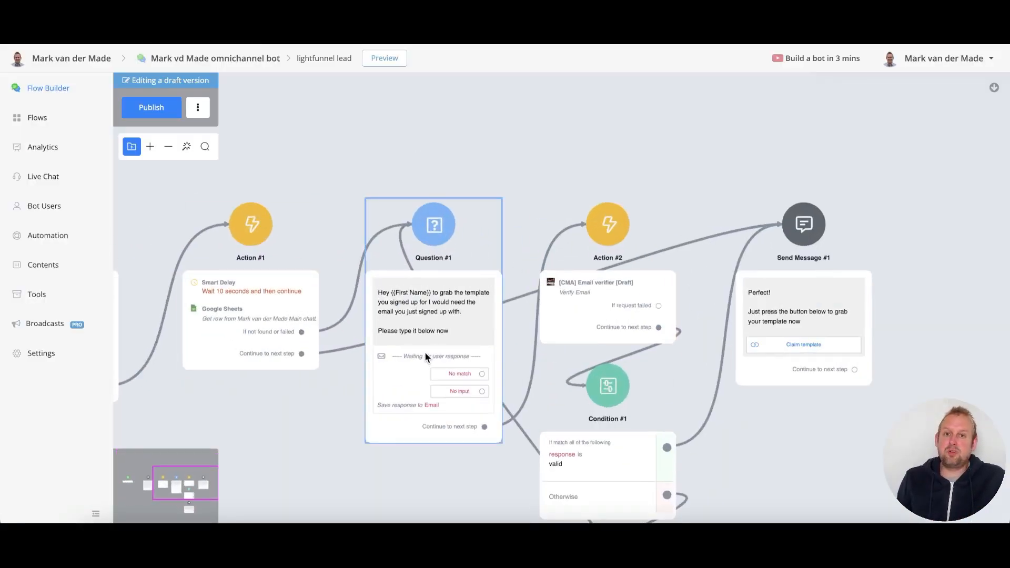
scroll(425, 351, "down", 5)
scroll(259, 343, "up", 3)
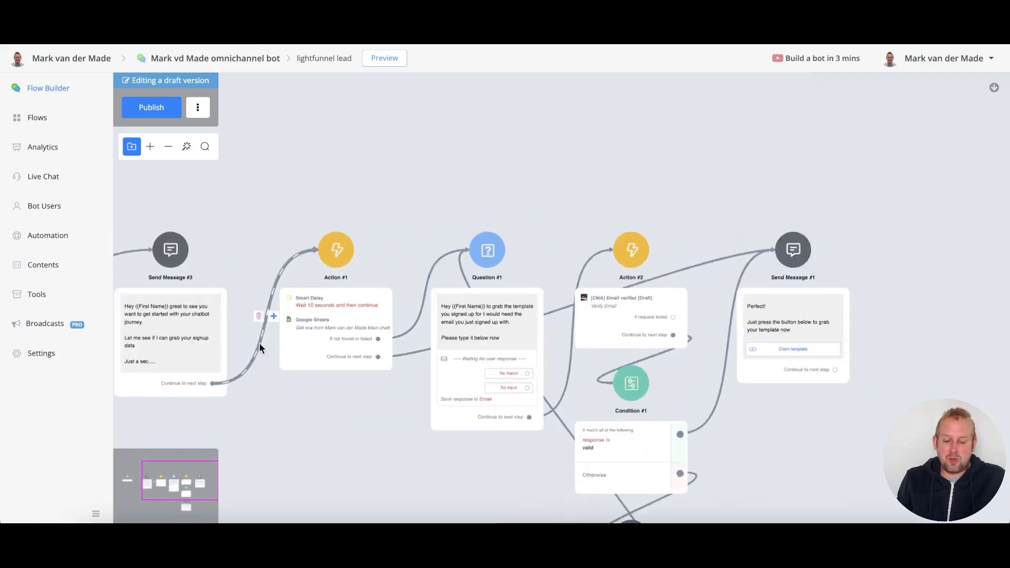
scroll(259, 343, "up", 1)
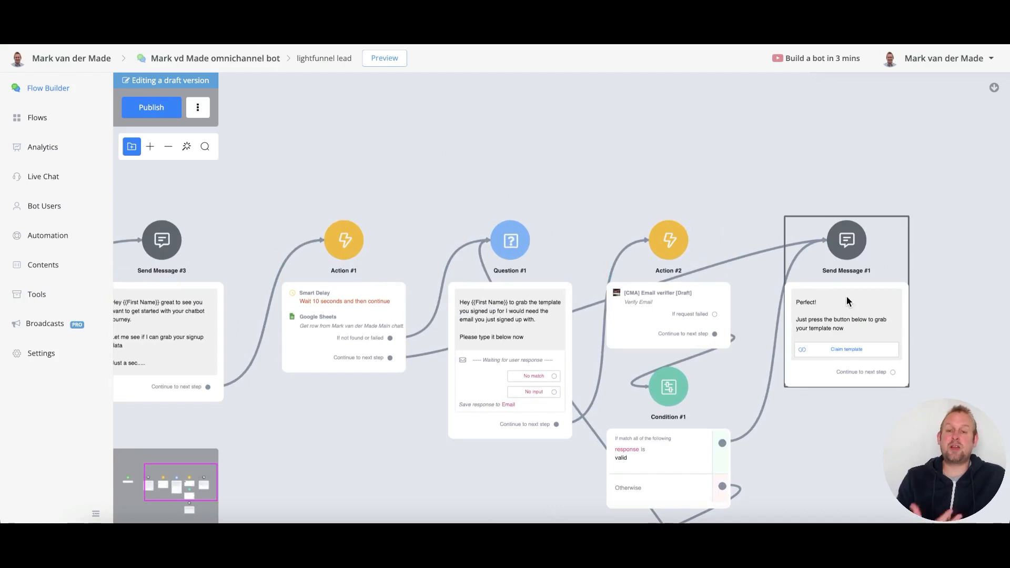
scroll(846, 295, "down", 4)
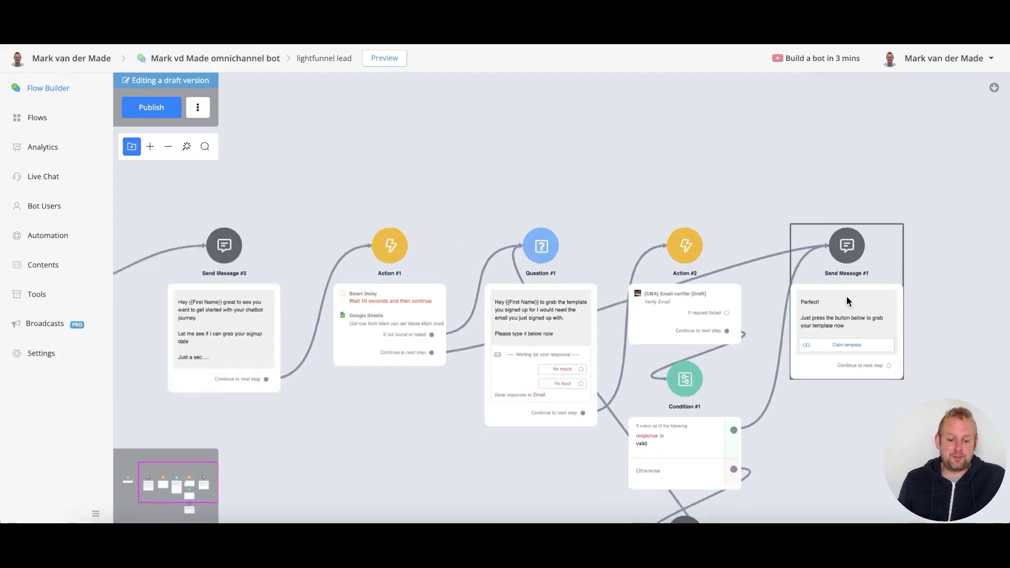
left_click_drag(531, 454, 455, 340)
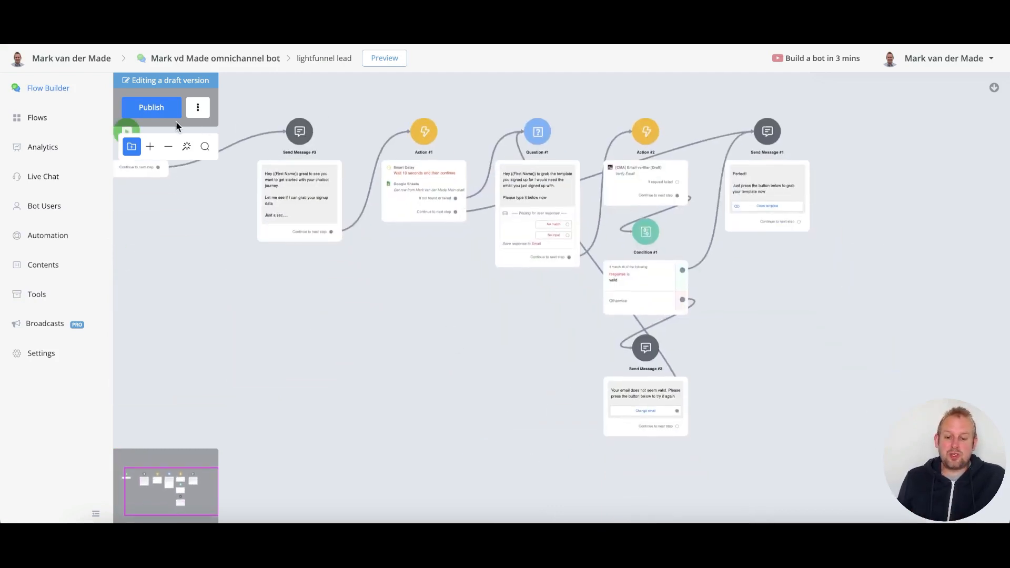
left_click(151, 108)
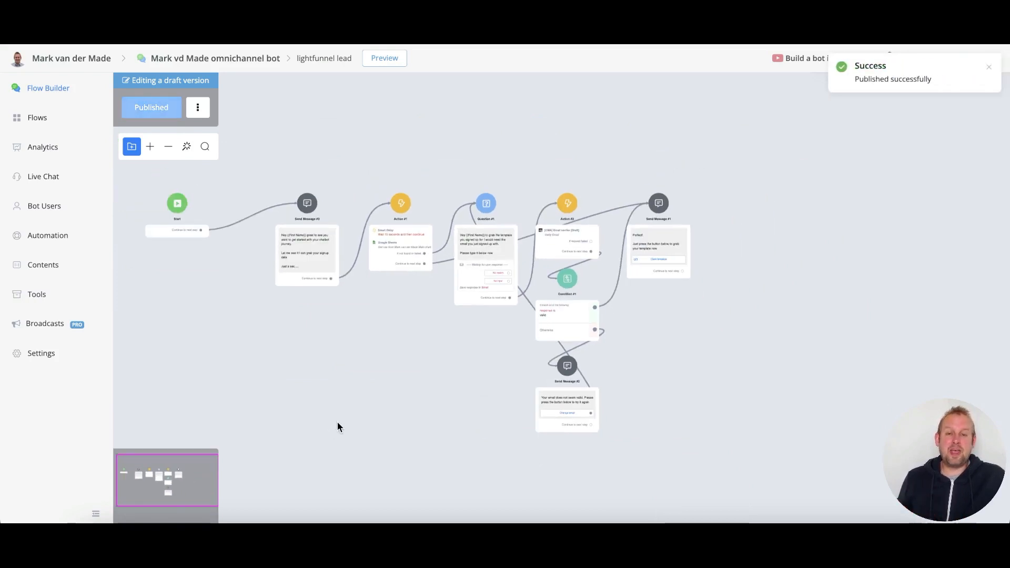
left_click_drag(357, 445, 381, 444)
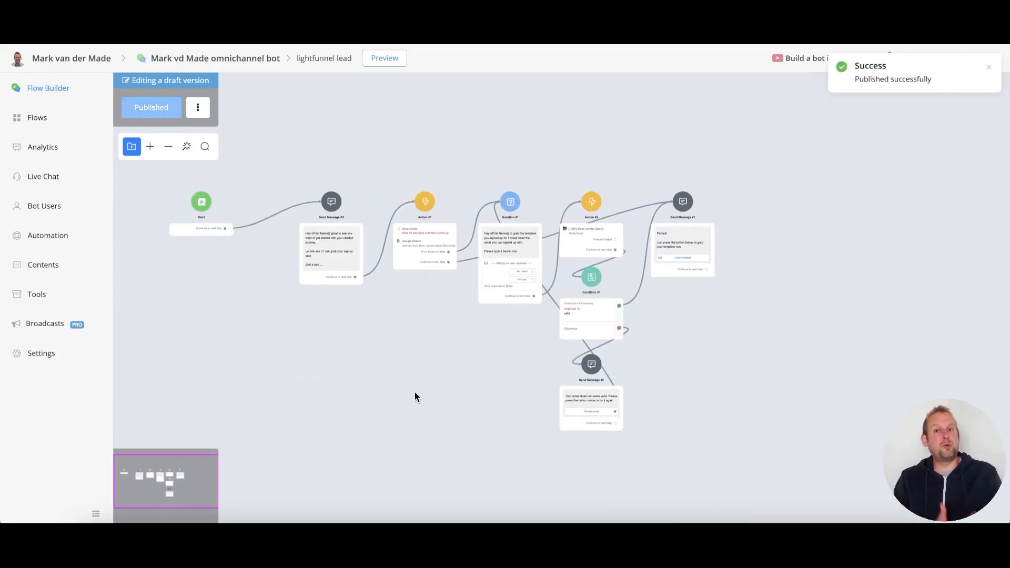